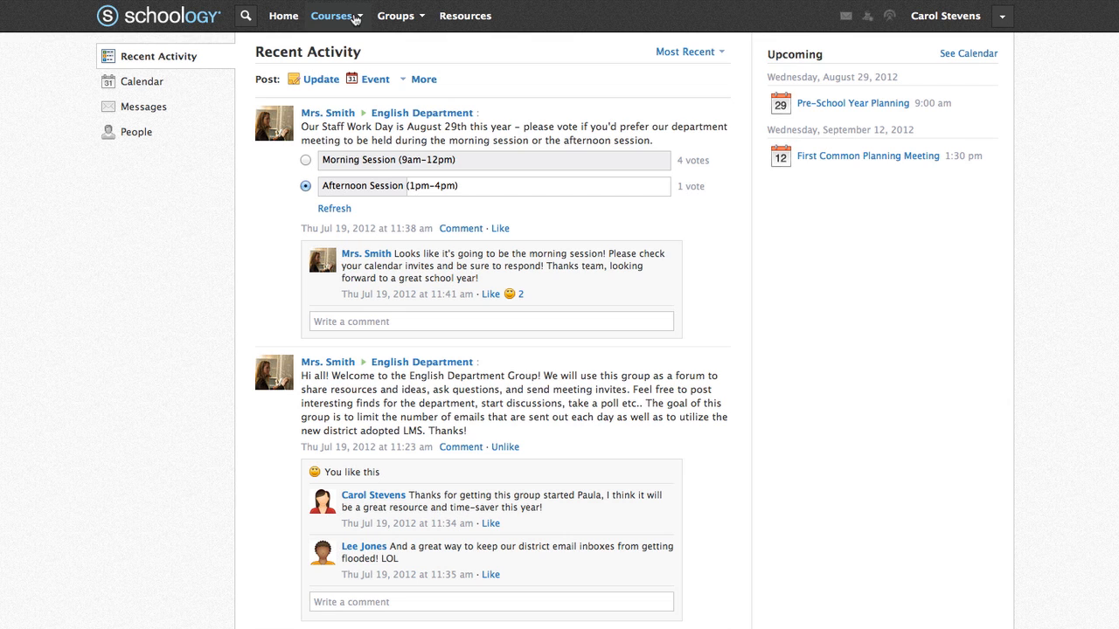
- Join English Literature & Composition: 402 with its pasted access code, then return Home
left_click(356, 19)
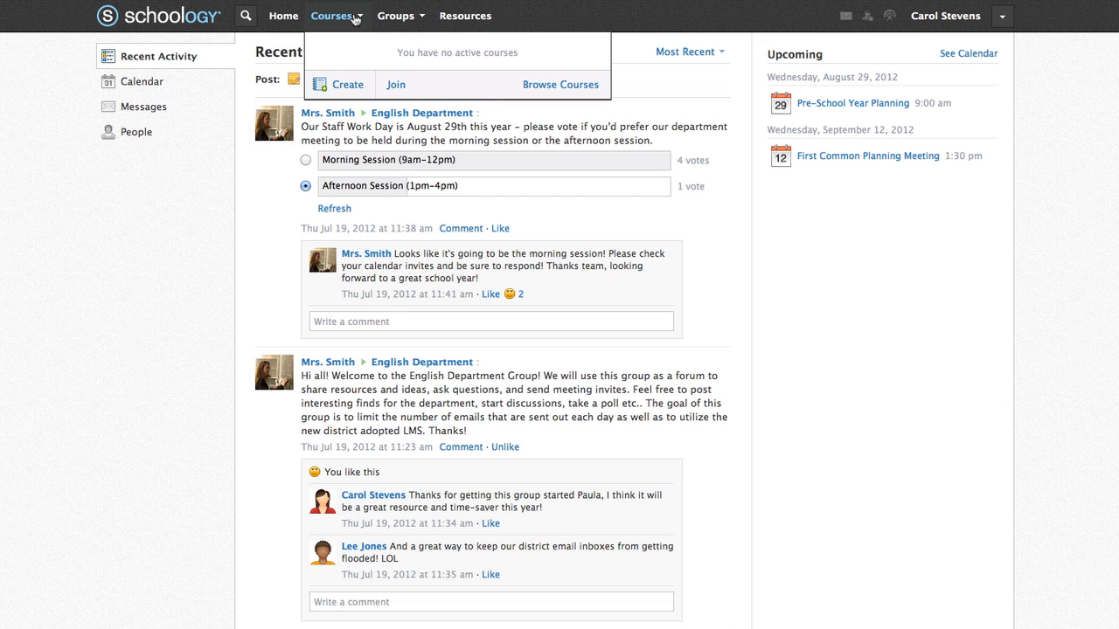
left_click(396, 87)
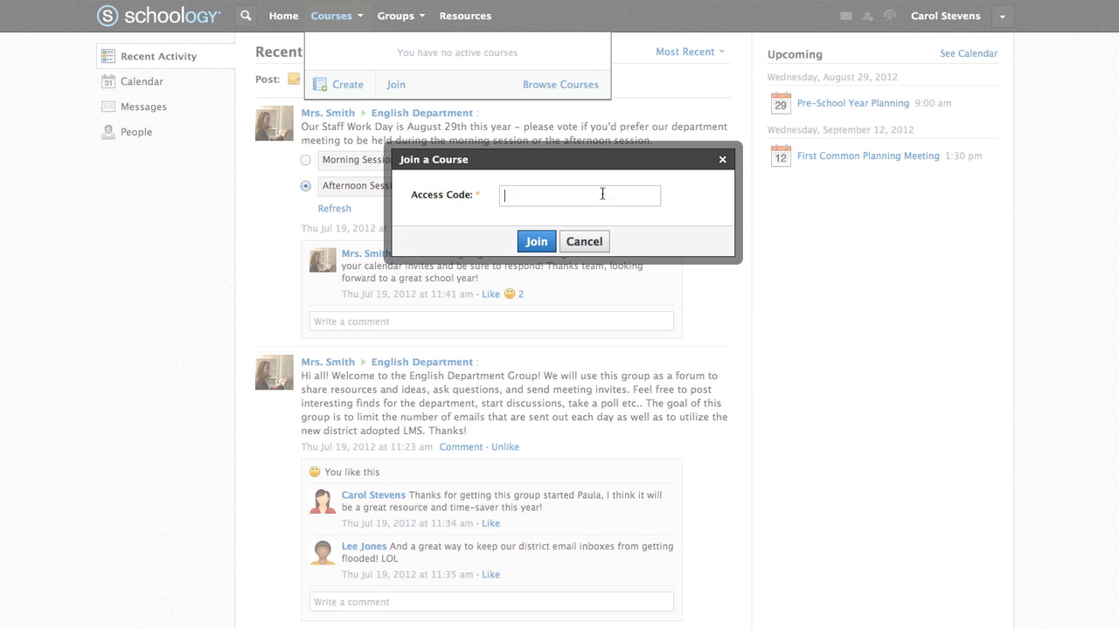
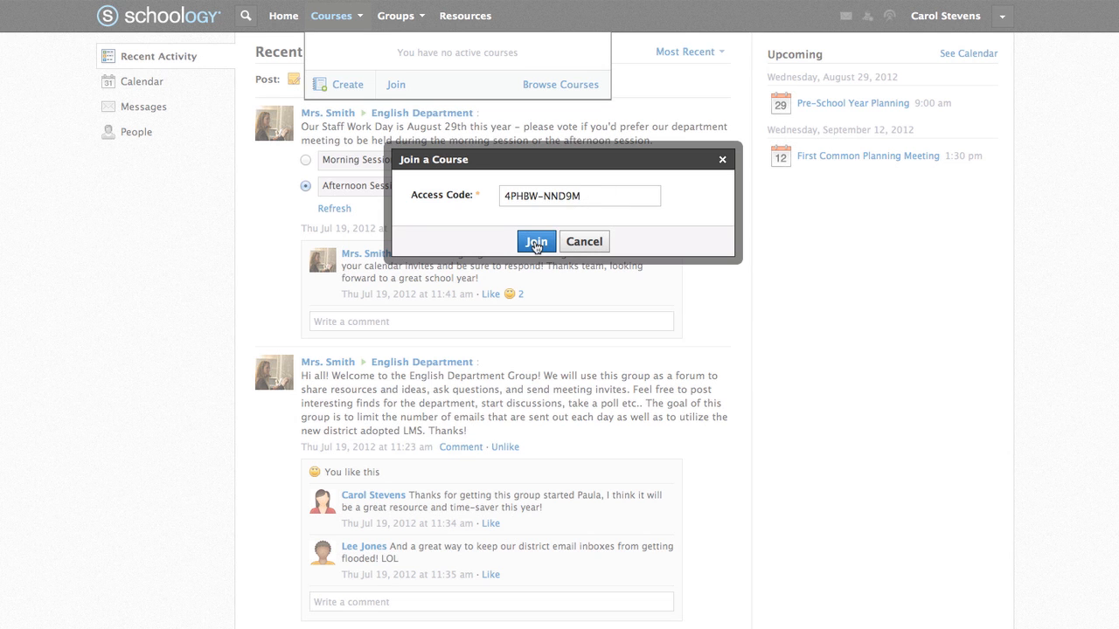
left_click(536, 245)
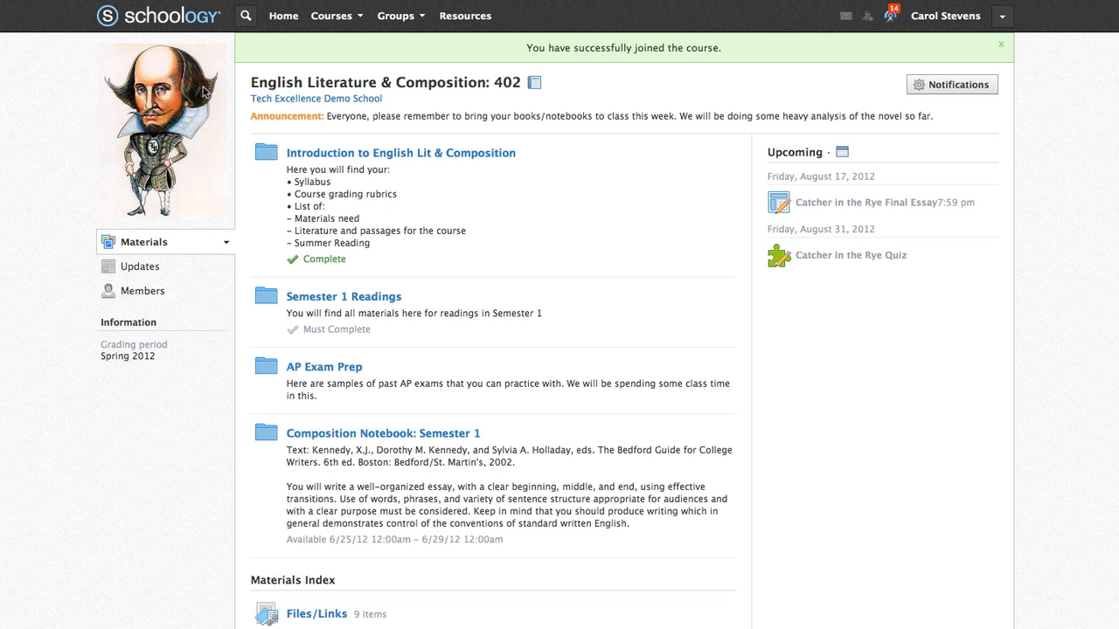
left_click(286, 17)
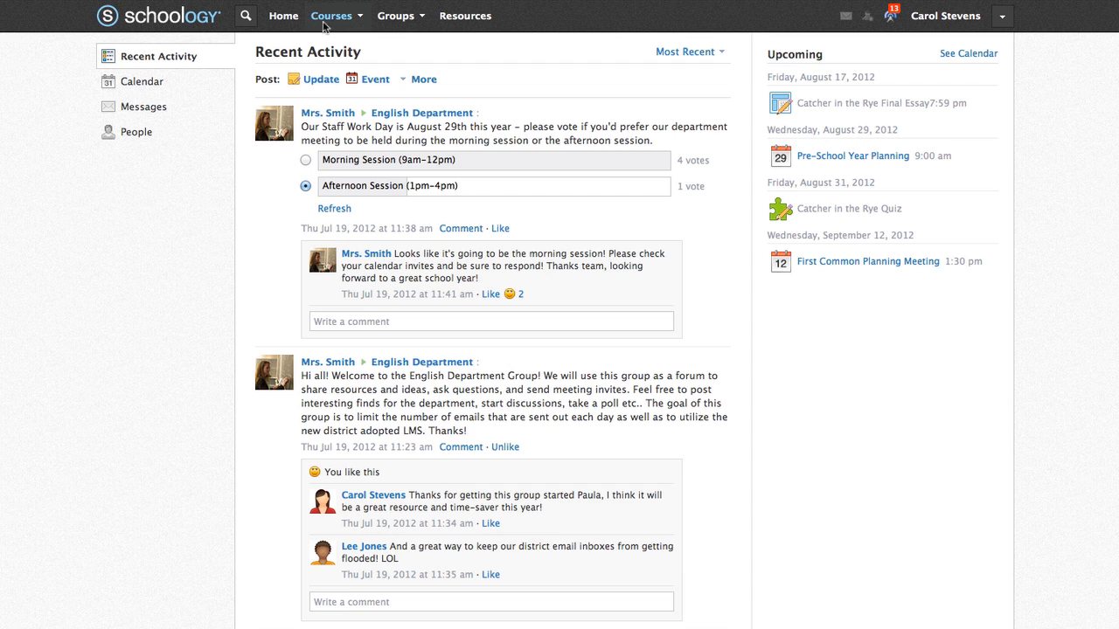
- Start a new course named English 101 with section name Section 1
left_click(360, 18)
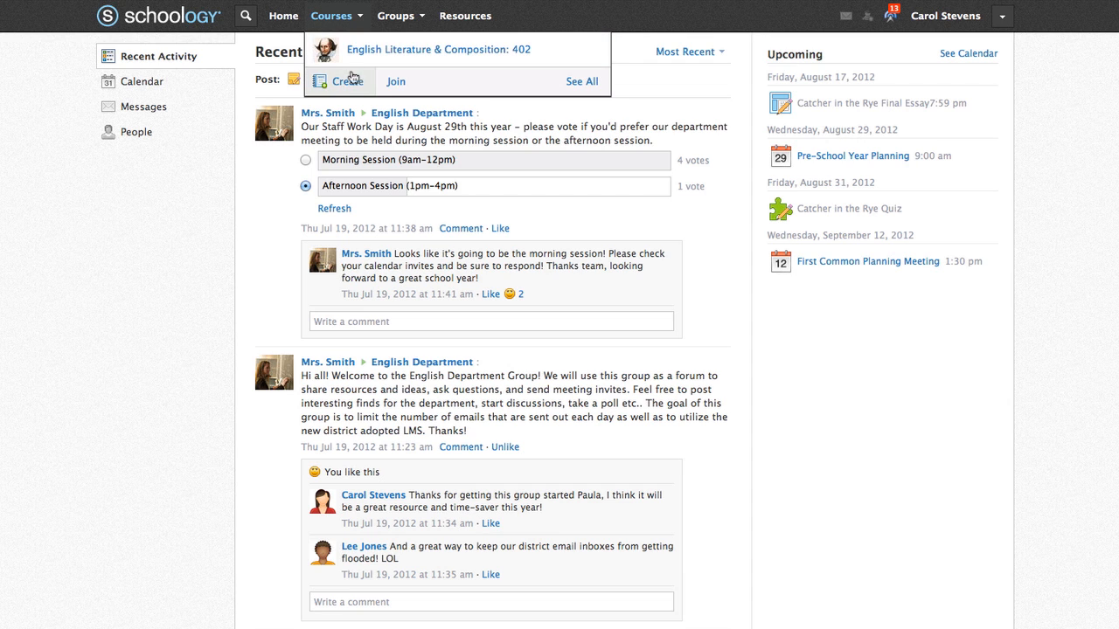
left_click(348, 83)
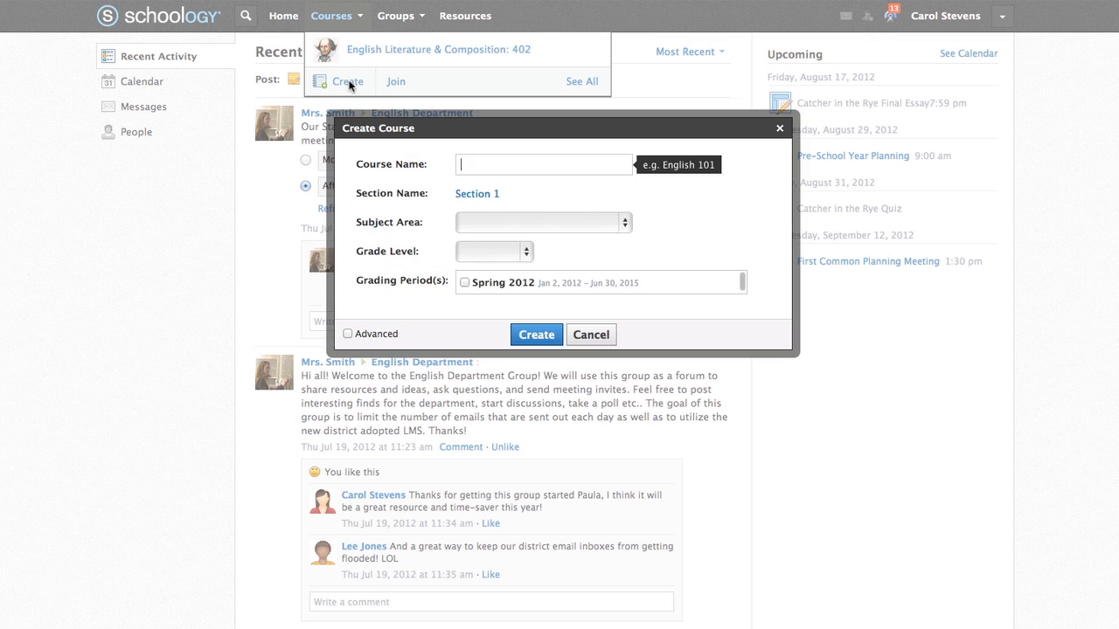
type("English 101")
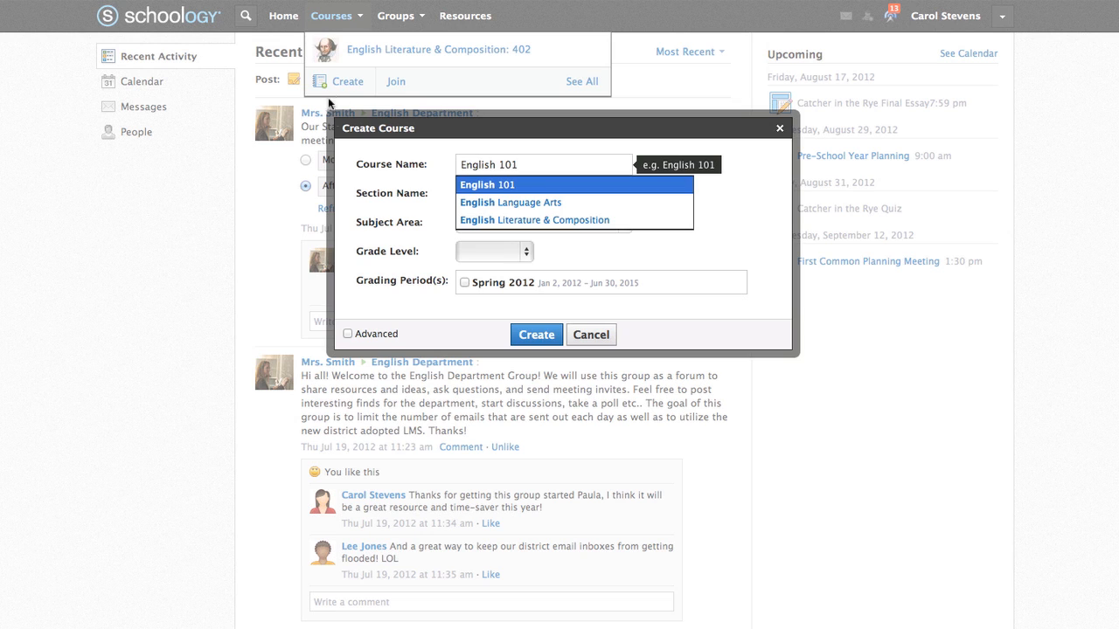
left_click(480, 186)
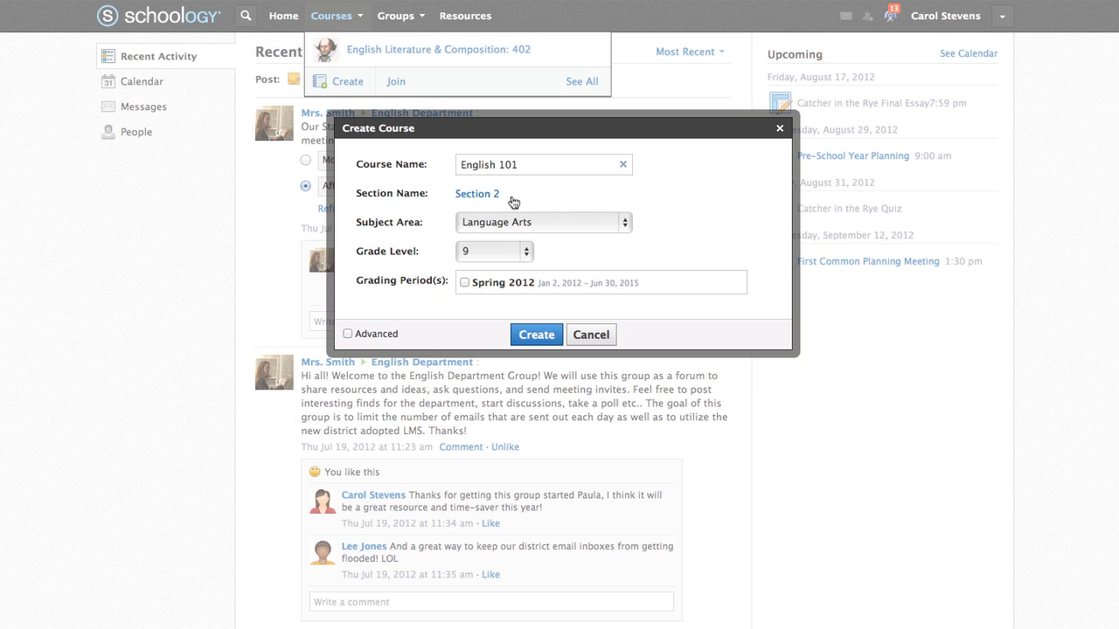
left_click(495, 194)
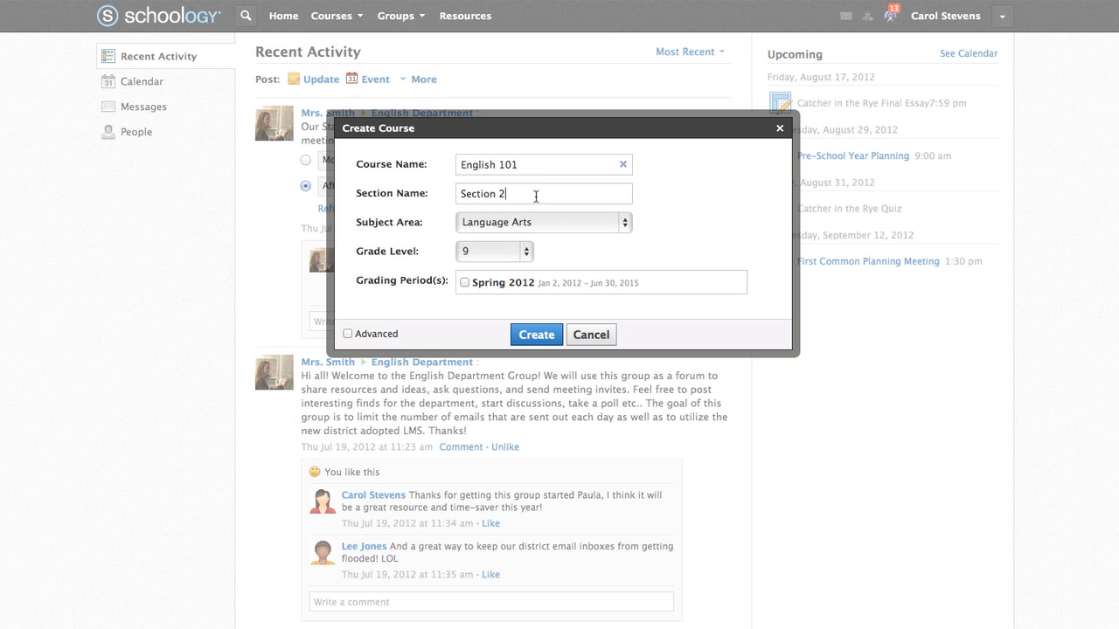
key("BackSpace")
type("1")
- Set subject Language Arts, grade 7 and the Spring 2012 grading period, then create the course
left_click(625, 222)
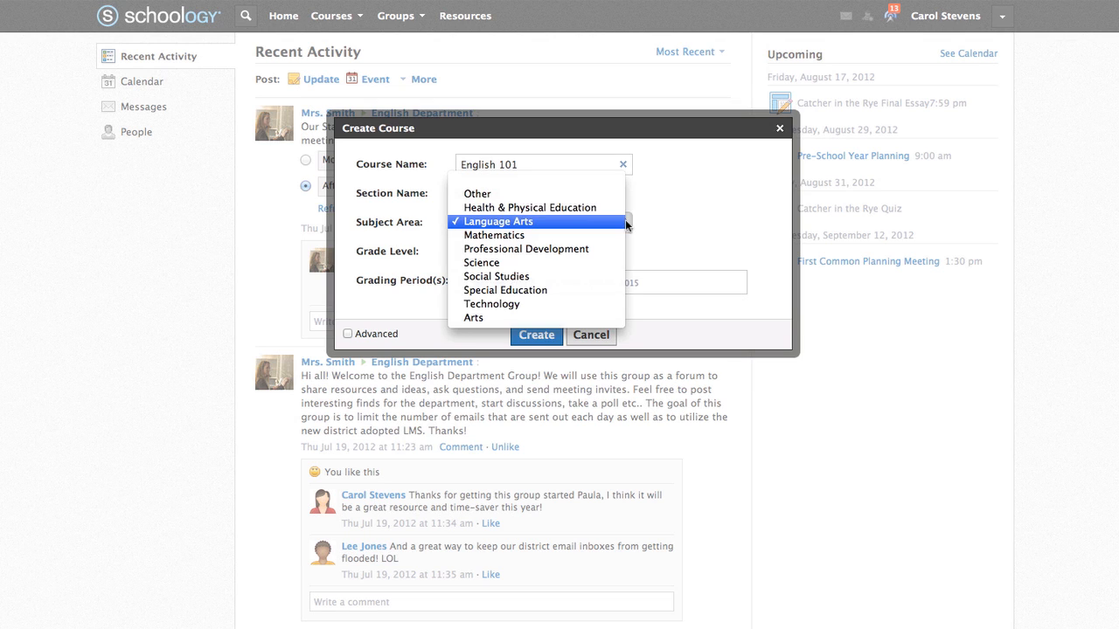
left_click(553, 222)
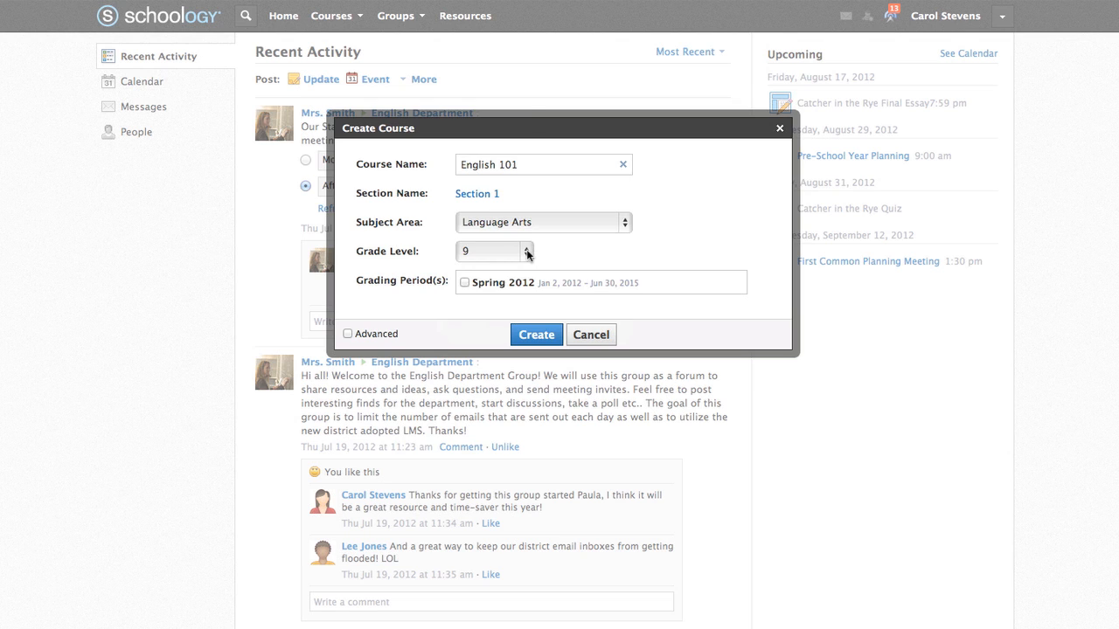
left_click(527, 253)
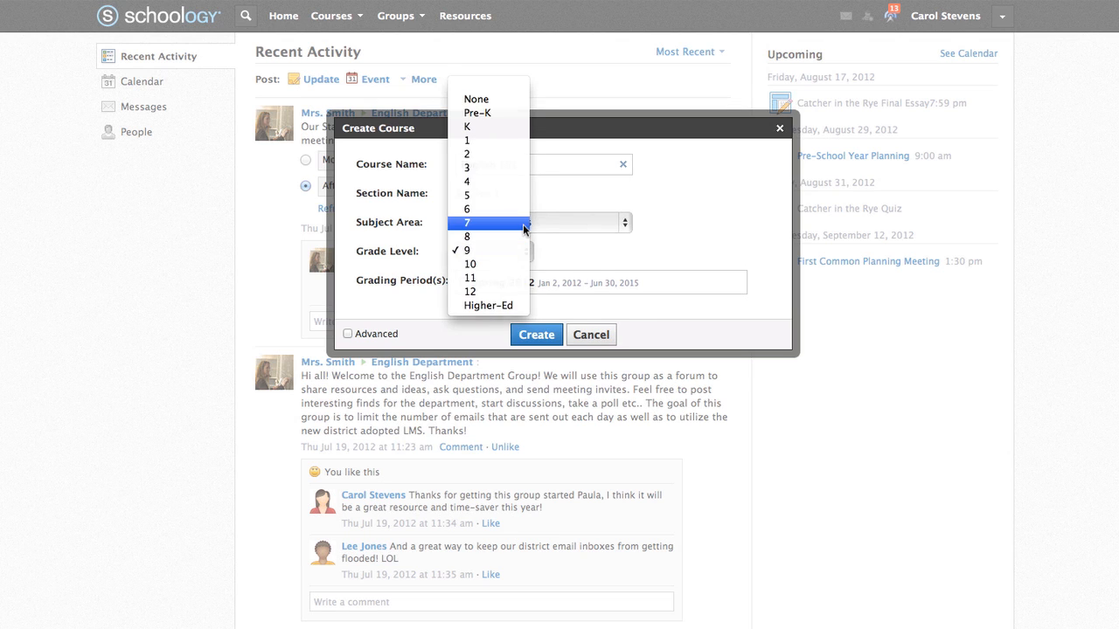
left_click(523, 224)
left_click(552, 271)
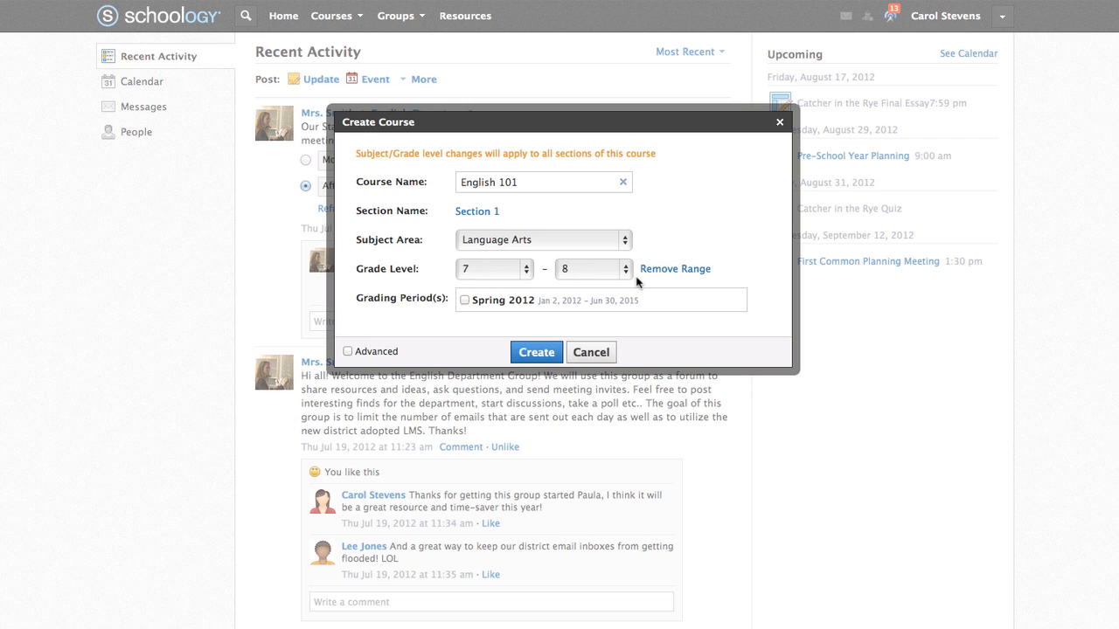
left_click(662, 273)
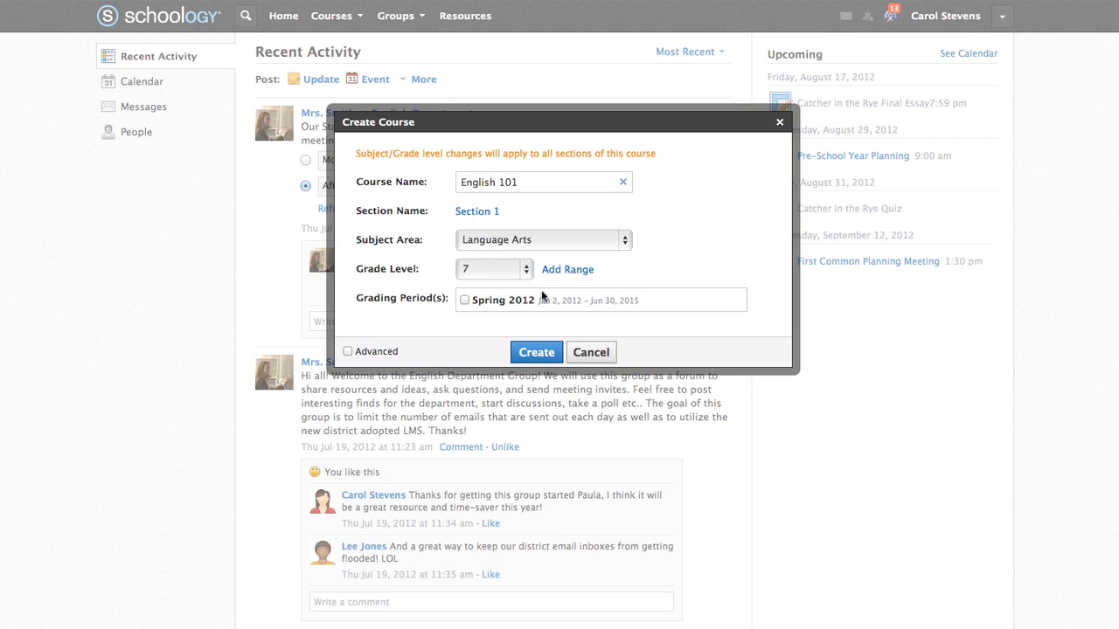
left_click(464, 300)
left_click(348, 352)
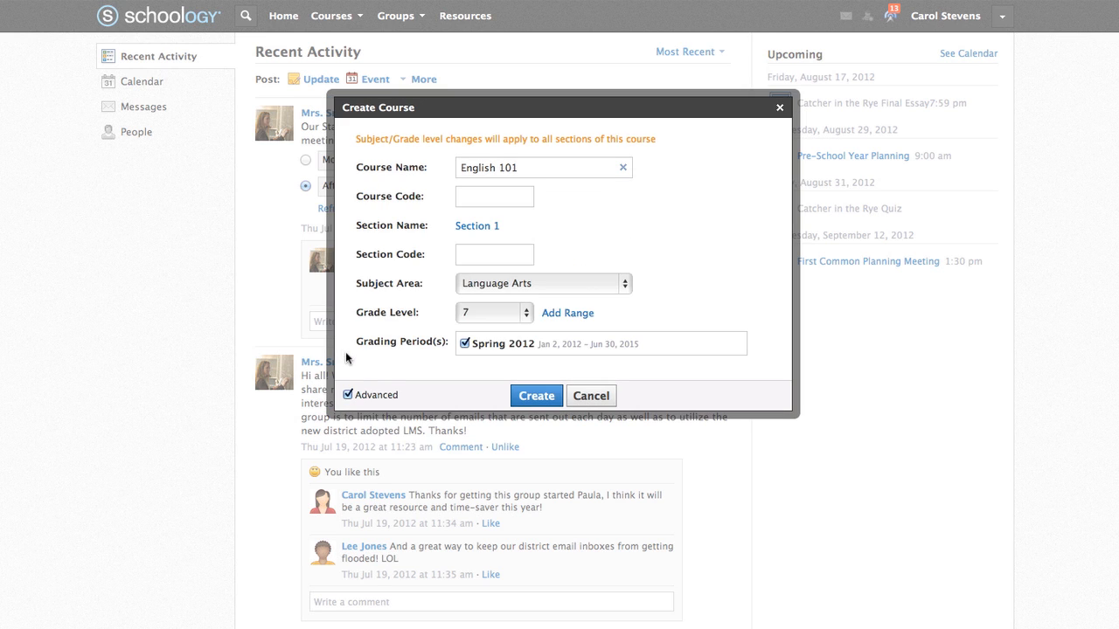
left_click(468, 256)
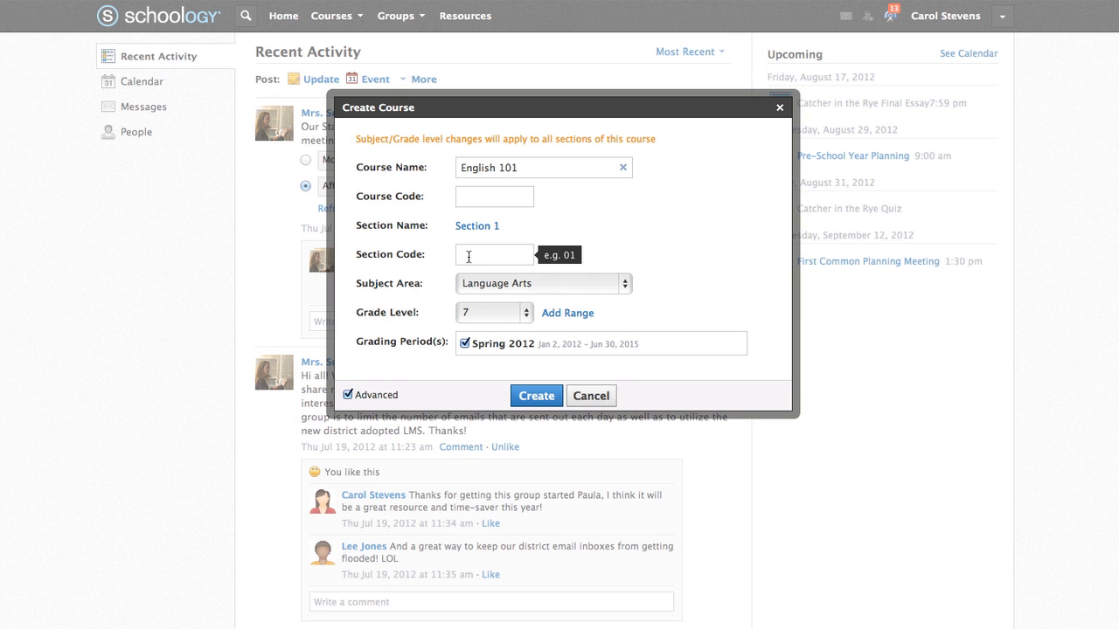
left_click(536, 398)
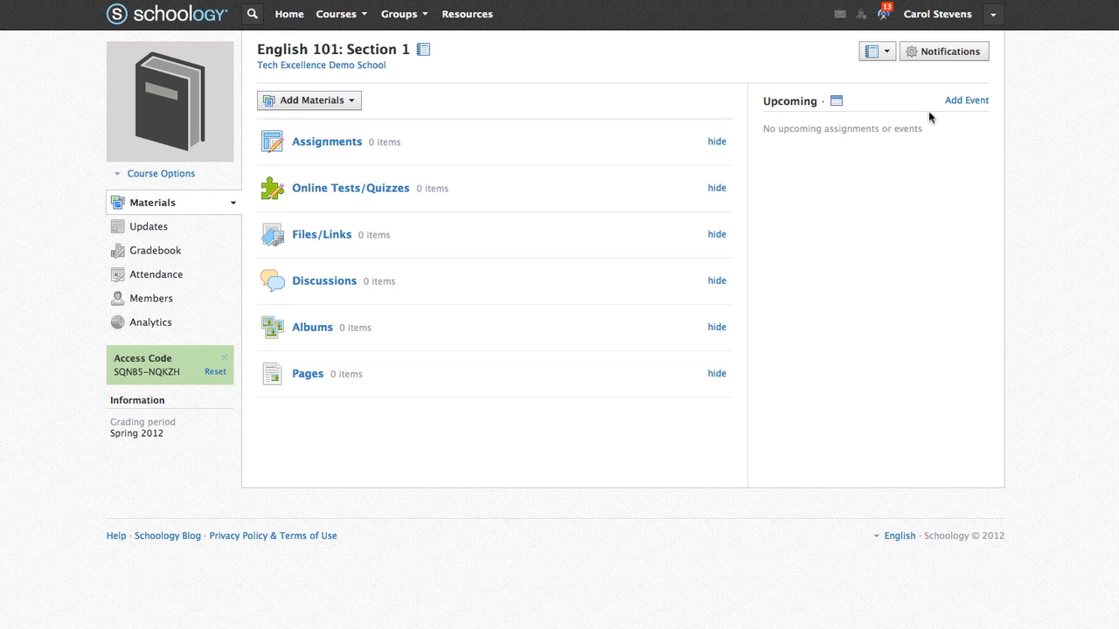
- Open the English 101: Section 1 gradebook listing its five sample students
left_click(966, 103)
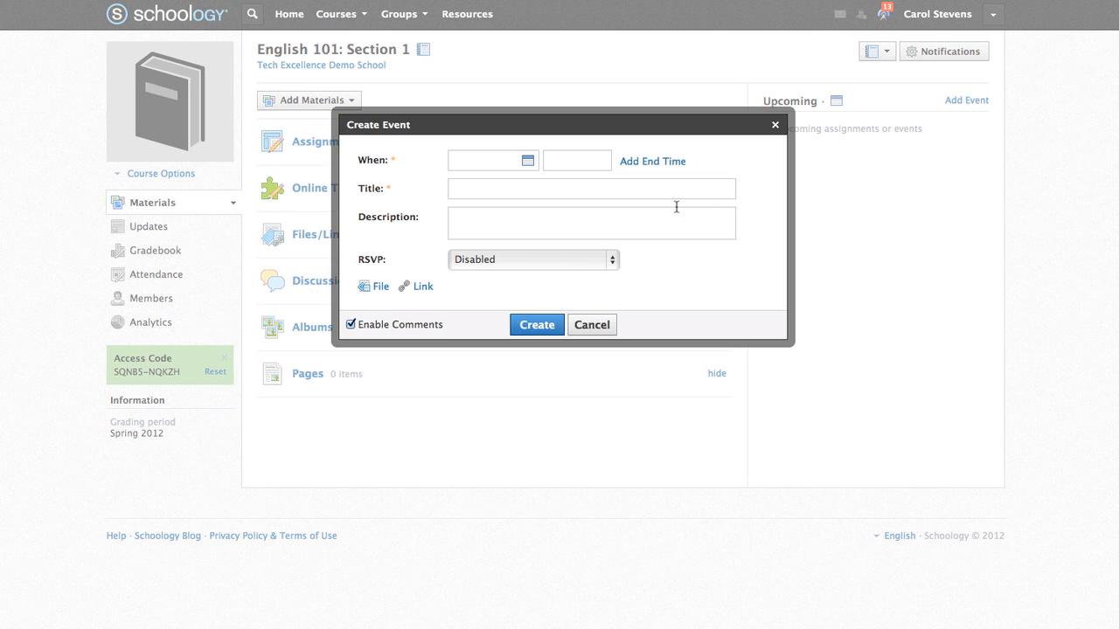
left_click(774, 126)
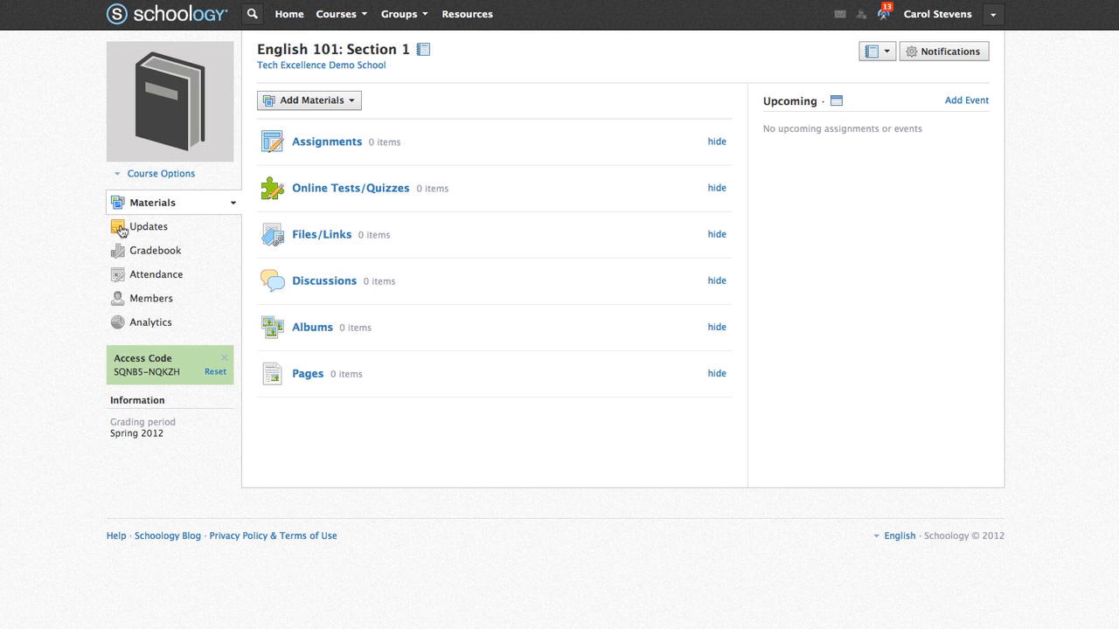
left_click(122, 229)
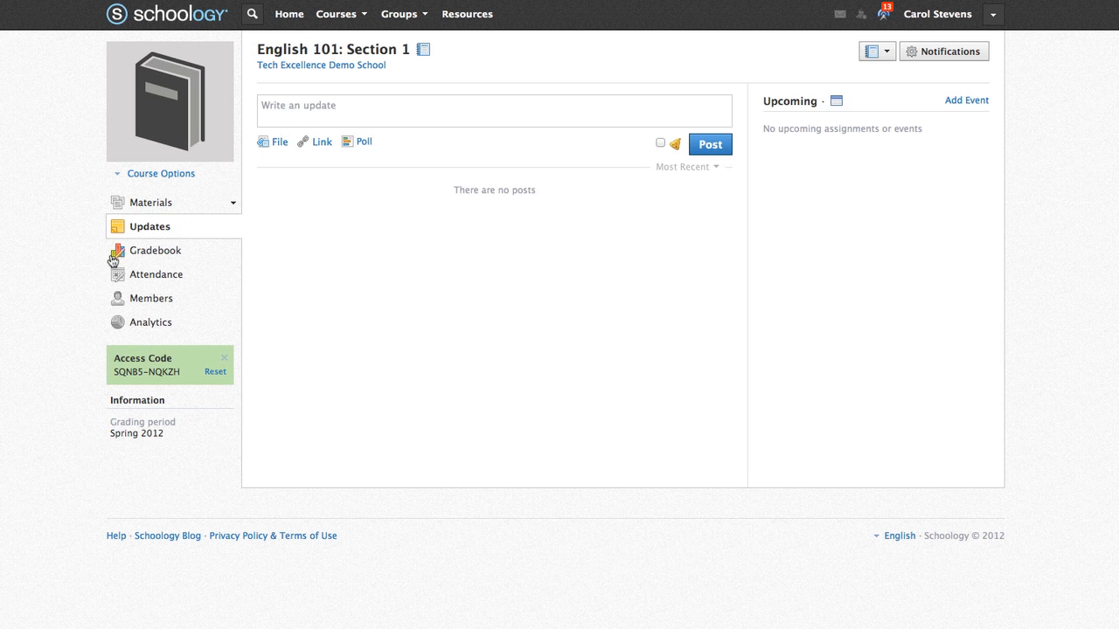
left_click(114, 251)
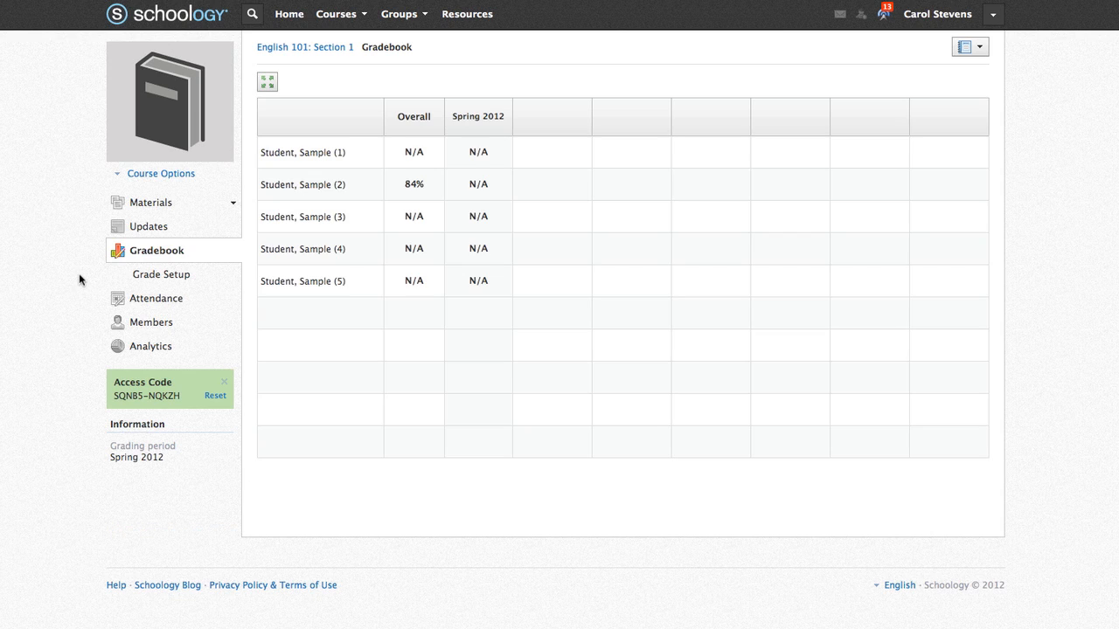
- Create a Homework grading category using Total pts and dropping zero lowest scores
left_click(162, 275)
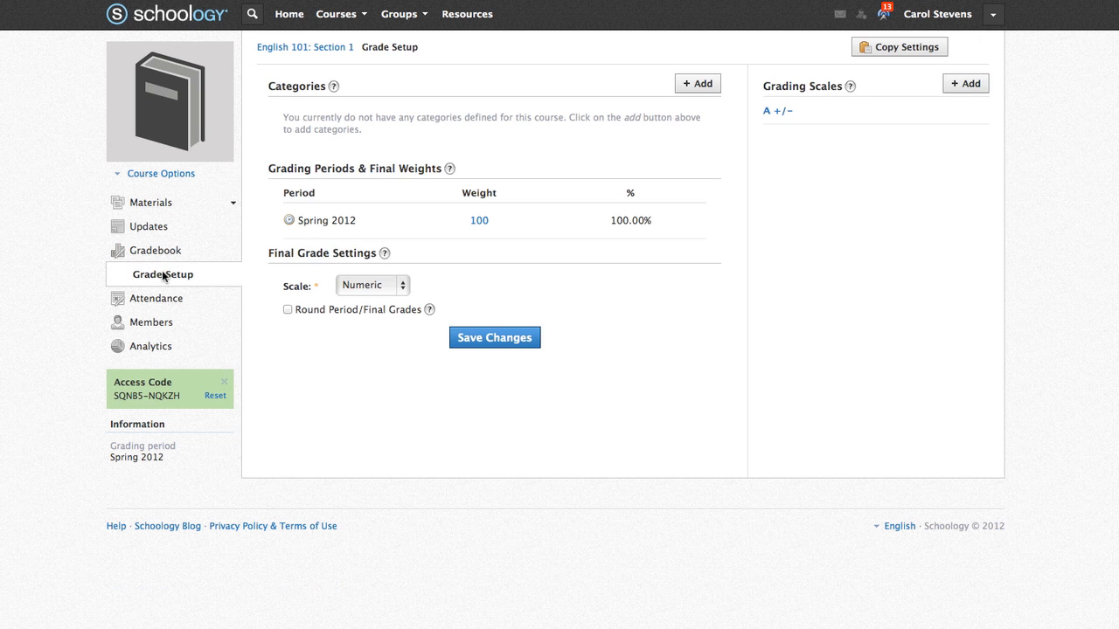
left_click(694, 85)
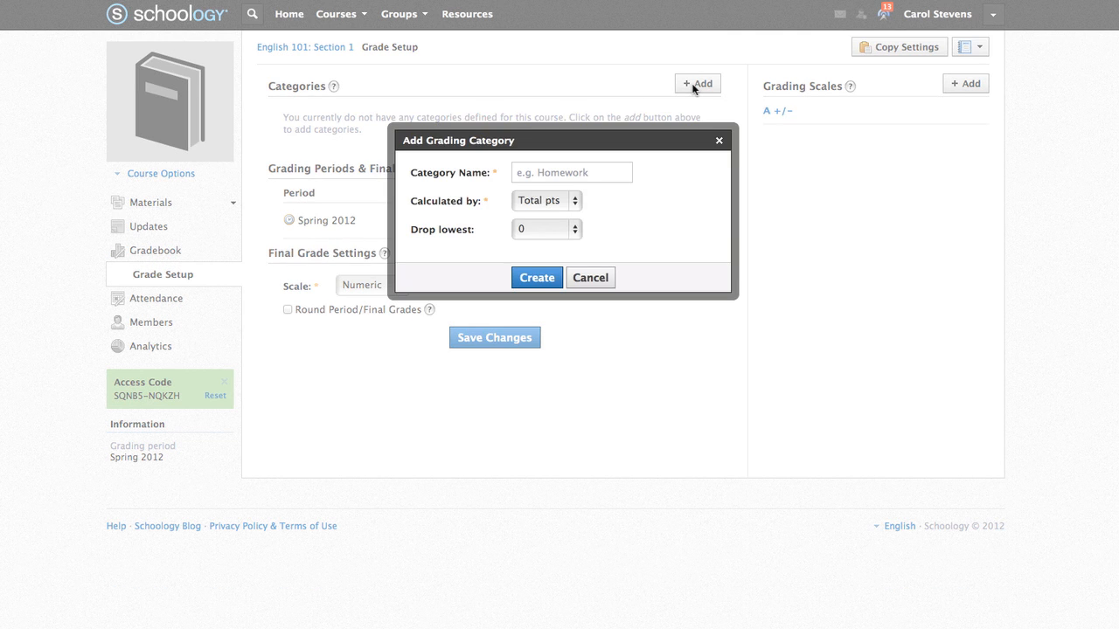
left_click(600, 168)
type("Homework")
left_click(577, 203)
left_click(601, 208)
left_click(576, 224)
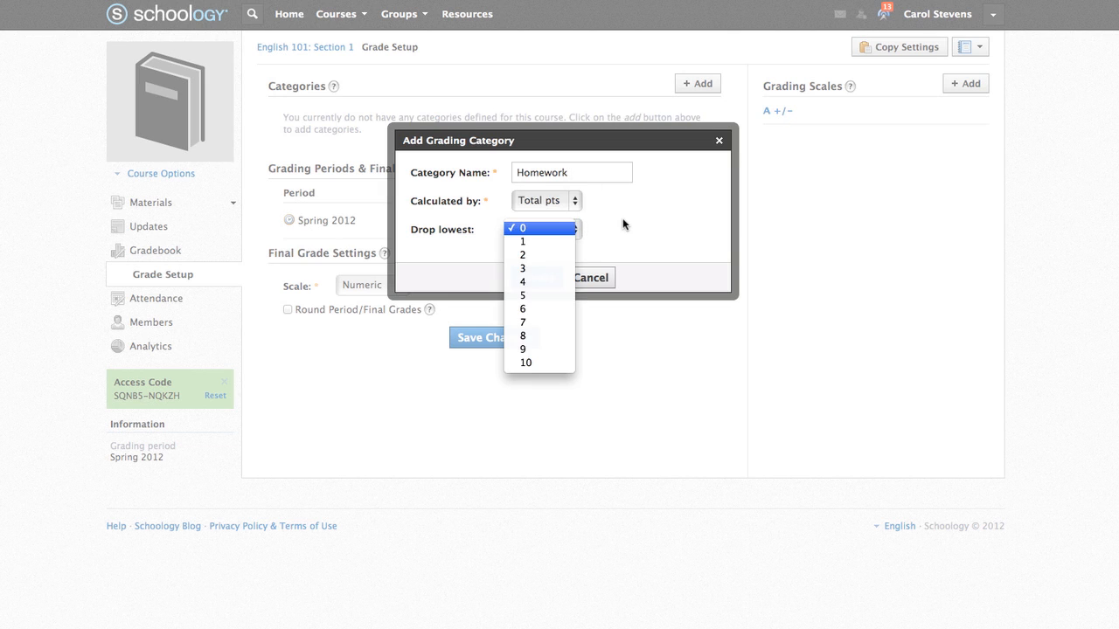
left_click(622, 220)
left_click(542, 278)
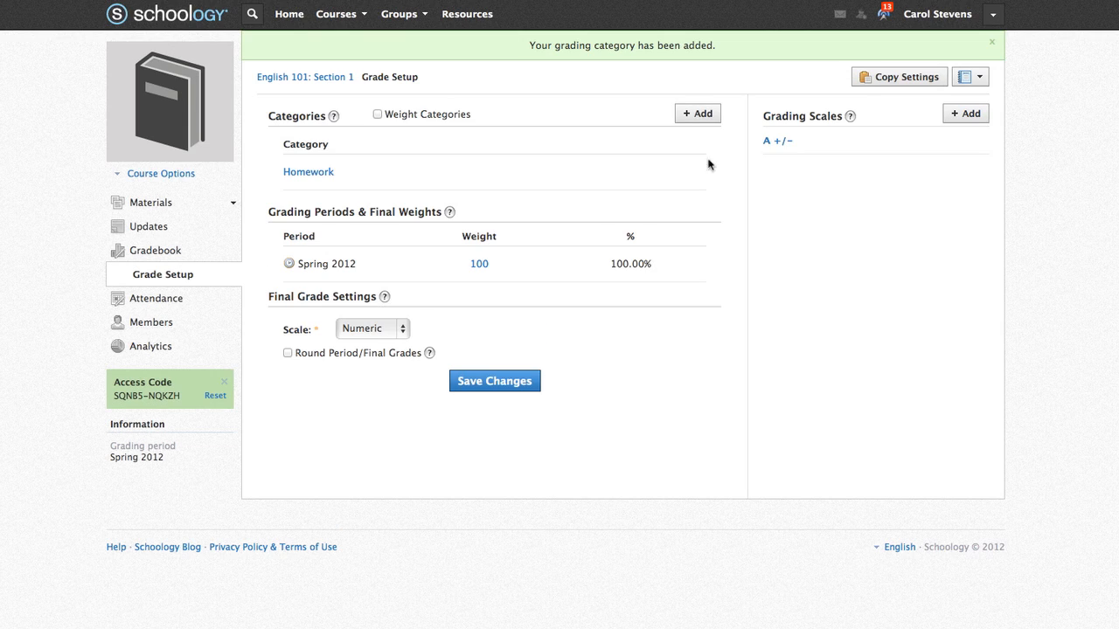
- Add Classwork, Tests and Essays categories and turn on category weighting
left_click(698, 113)
type("Classwork")
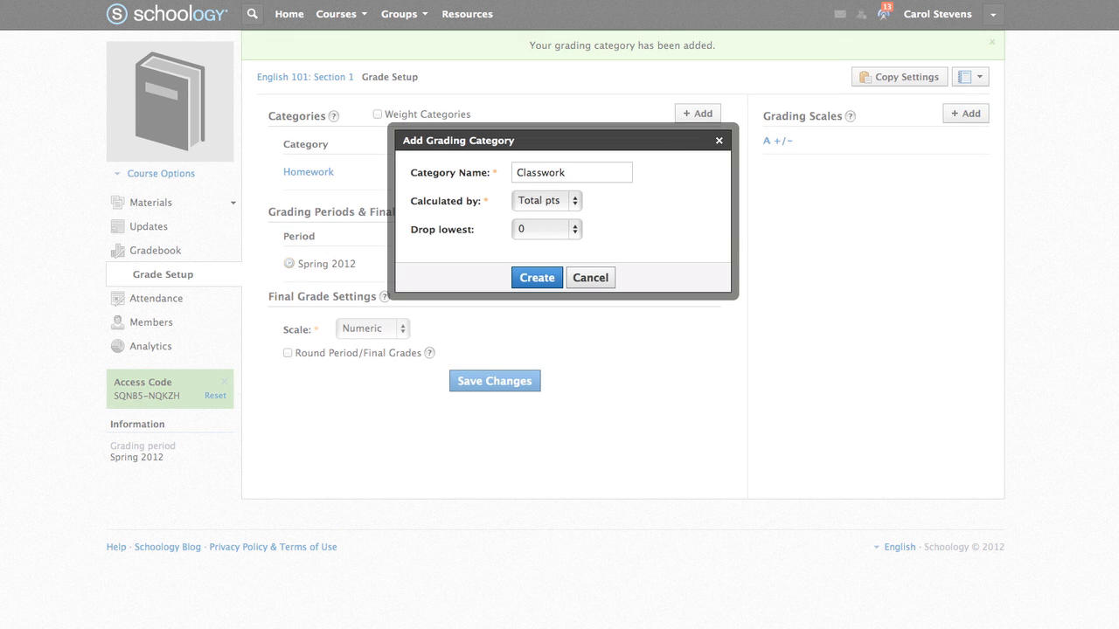
left_click(535, 278)
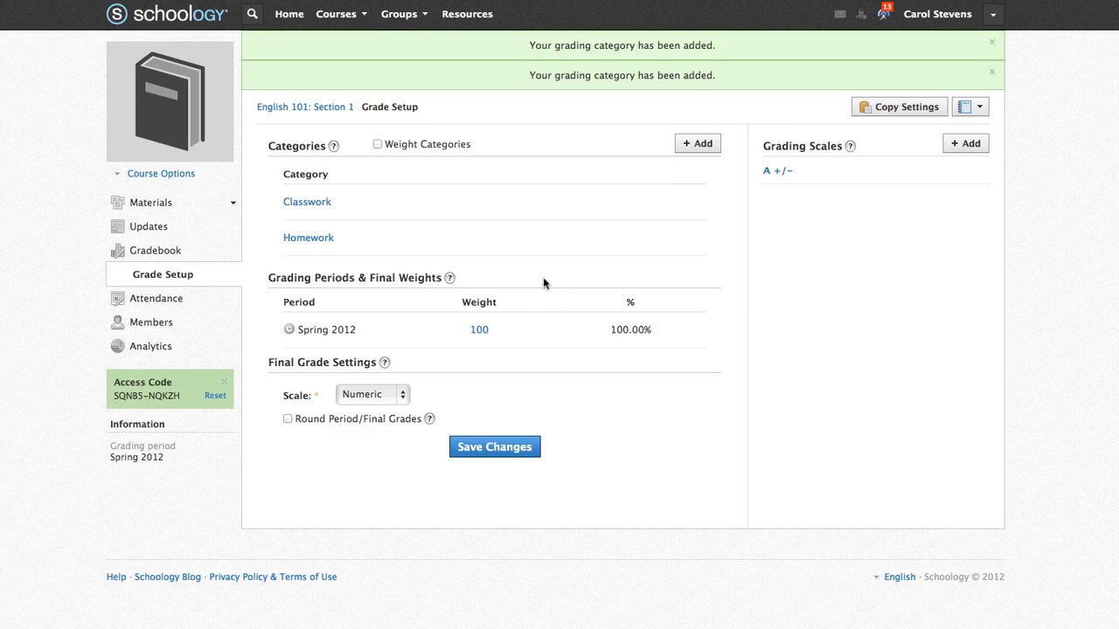
left_click(698, 143)
type("Tests")
left_click(534, 278)
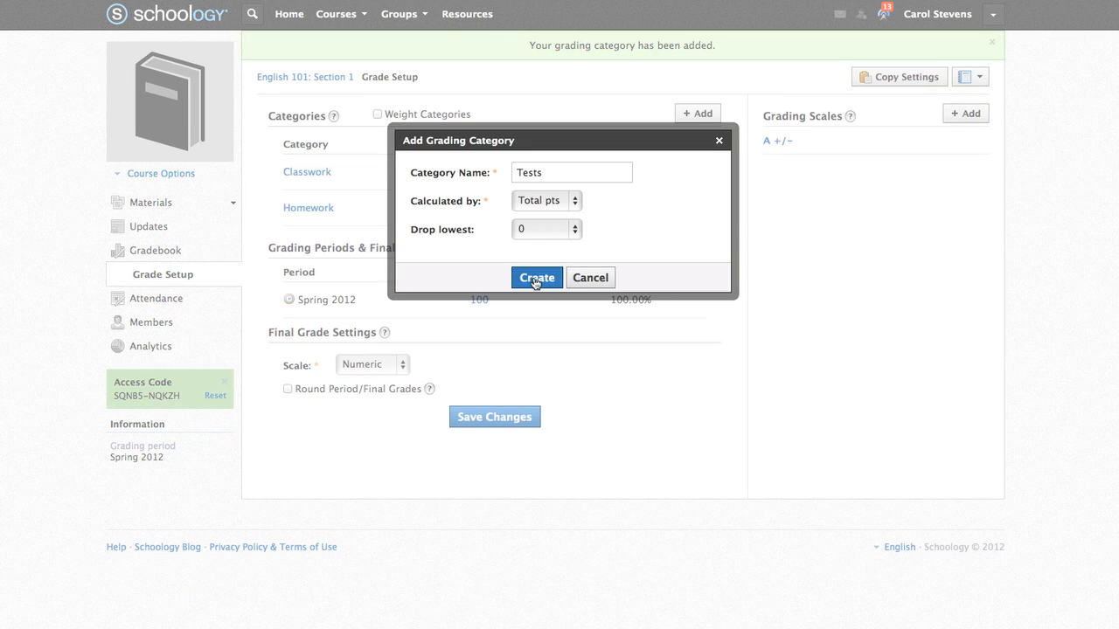
left_click(699, 83)
type("Essays")
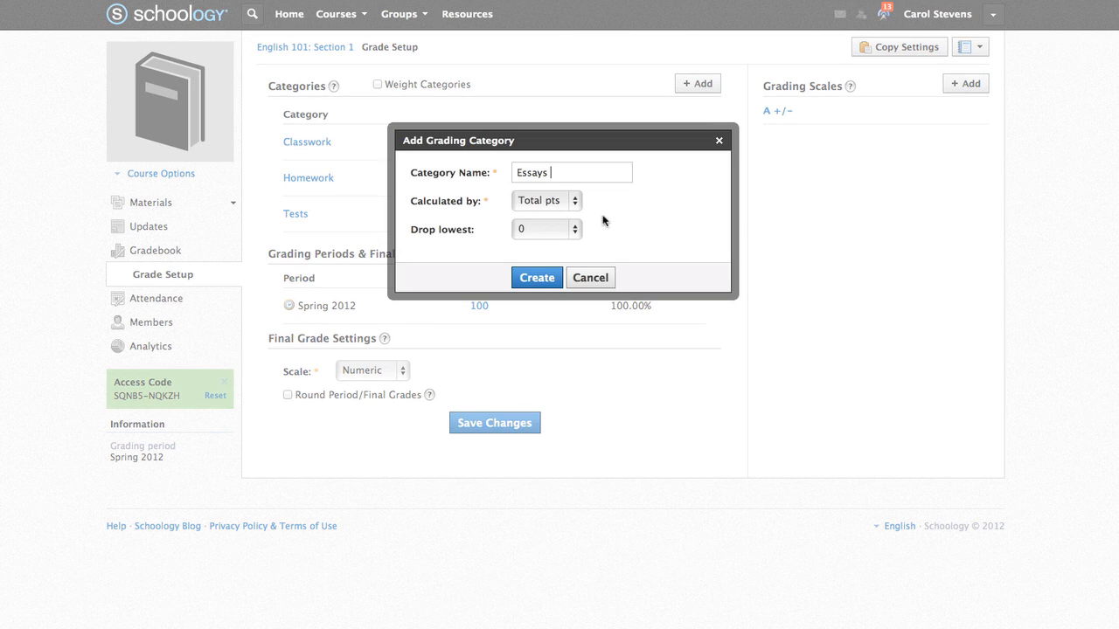
left_click(540, 280)
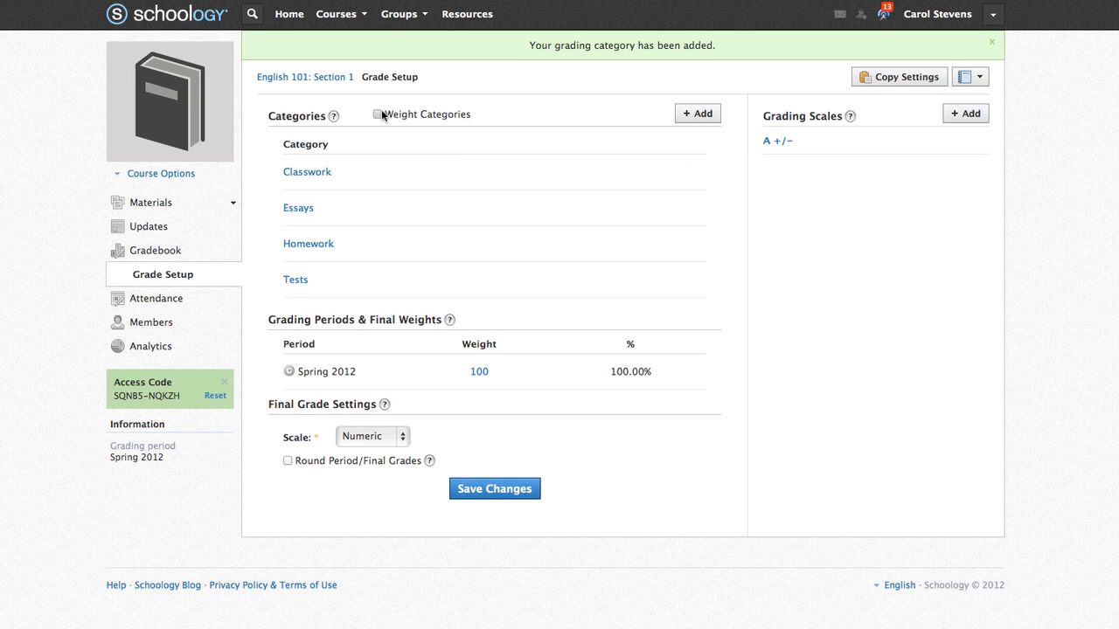
left_click(378, 114)
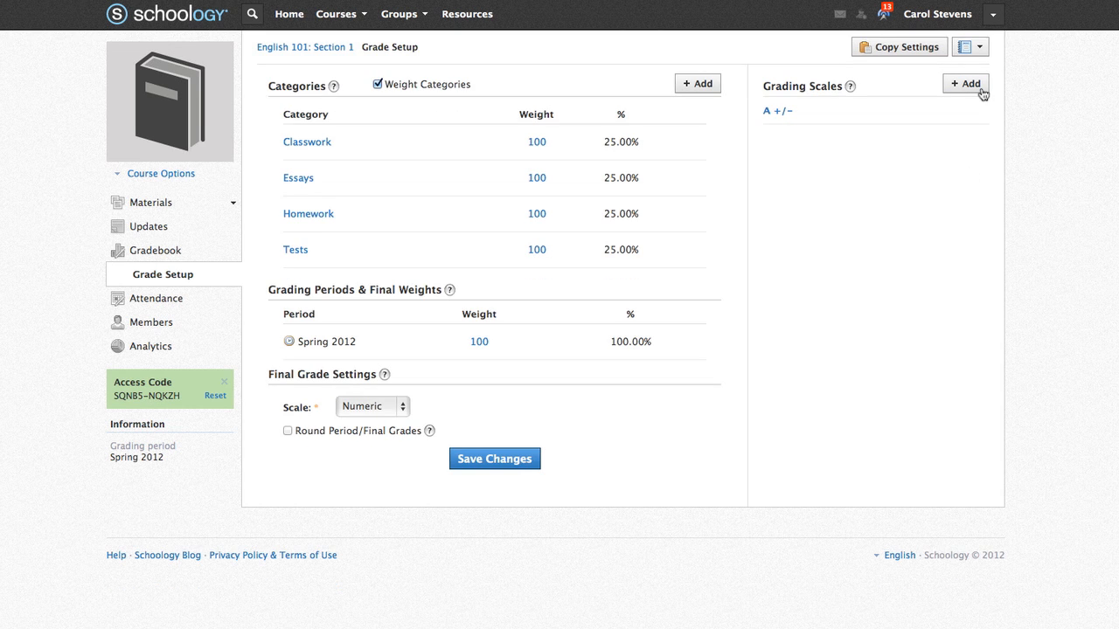
- Start a grading scale named Pass/Fail with a Pass level cutoff of 70
left_click(968, 84)
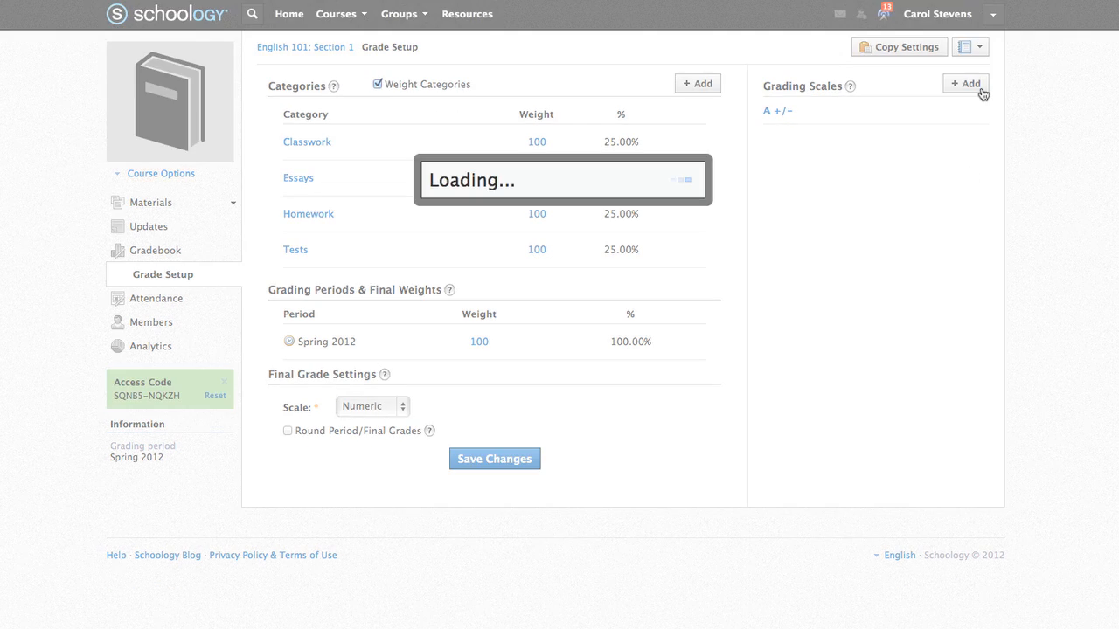
type("Pass/Fail")
mouse_move(445, 200)
key("Tab")
type("Pass")
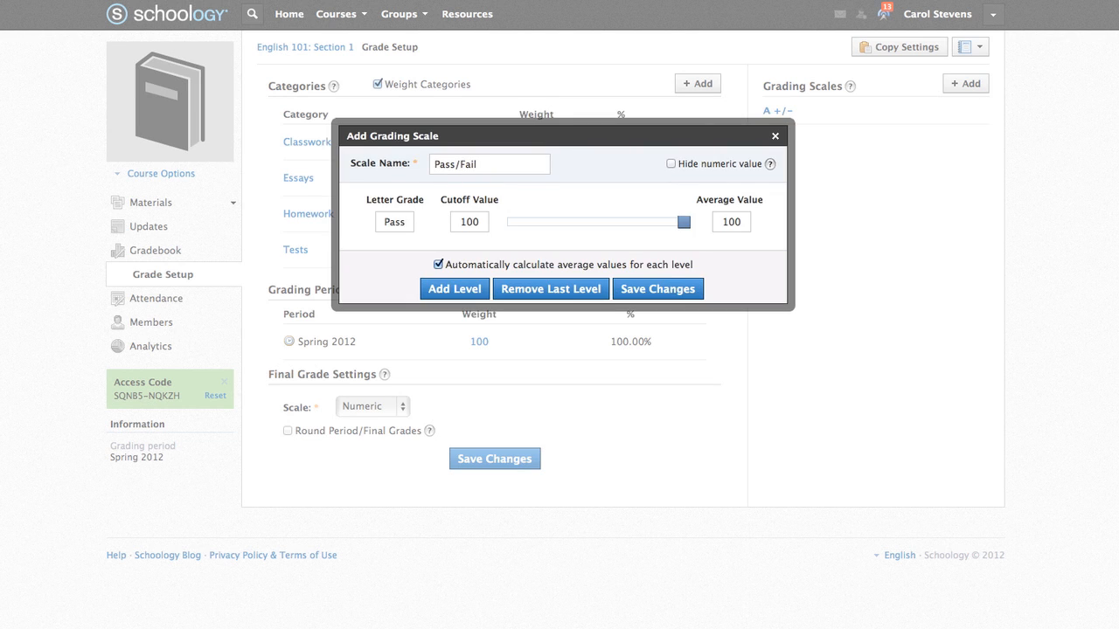
left_click_drag(472, 222, 462, 224)
type("70")
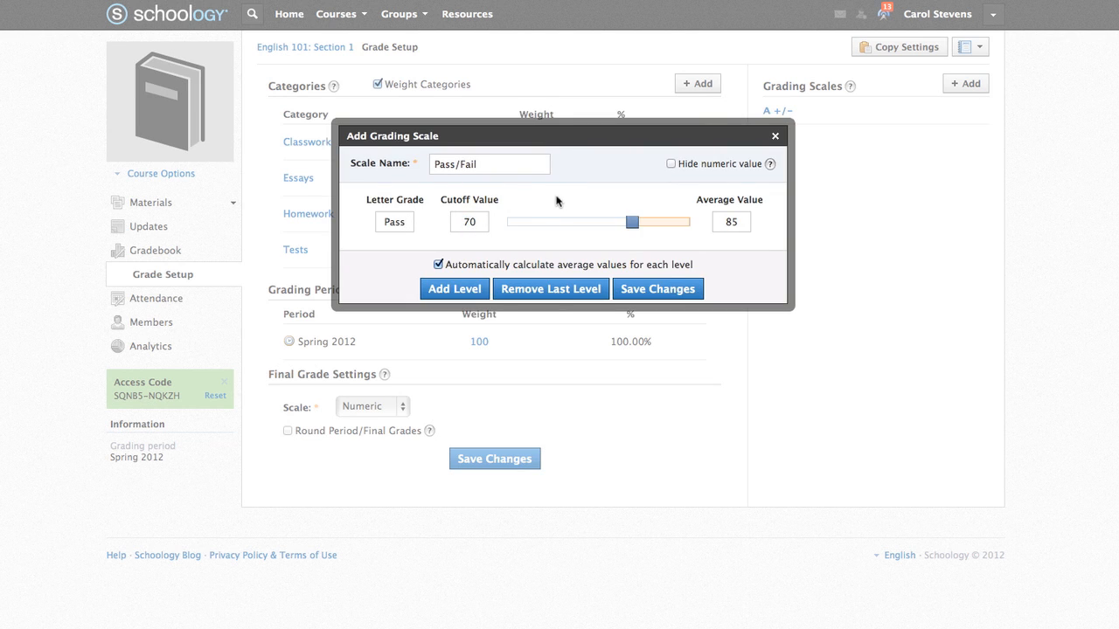
- Add a Fail level at 0, hide numeric values, and save the scale
left_click(458, 290)
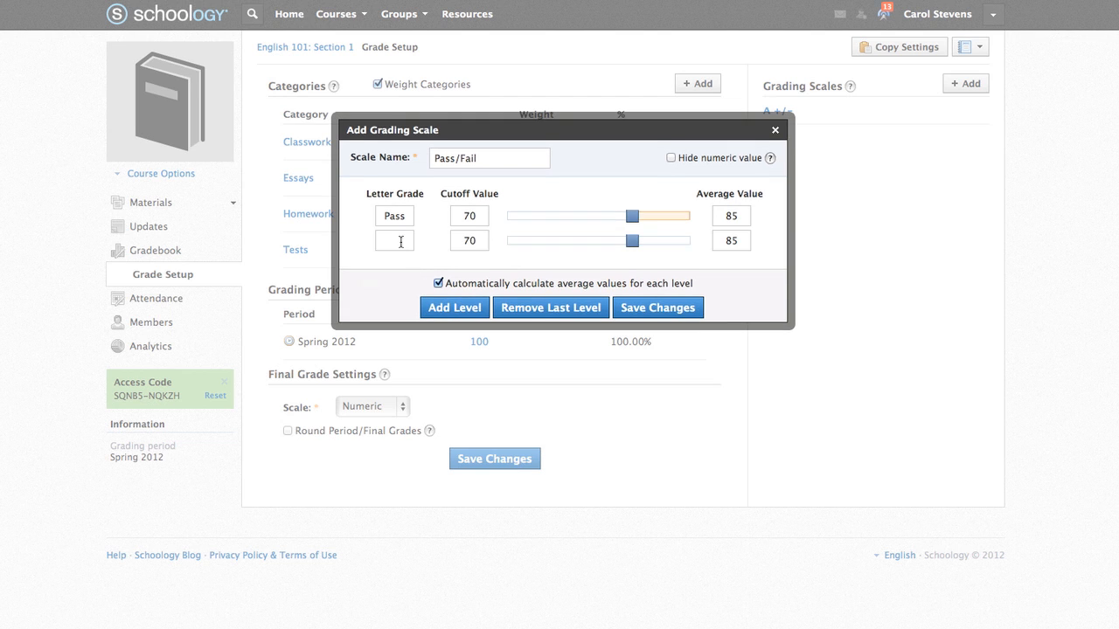
type("Fail")
left_click_drag(458, 241, 472, 238)
type("0")
left_click(571, 251)
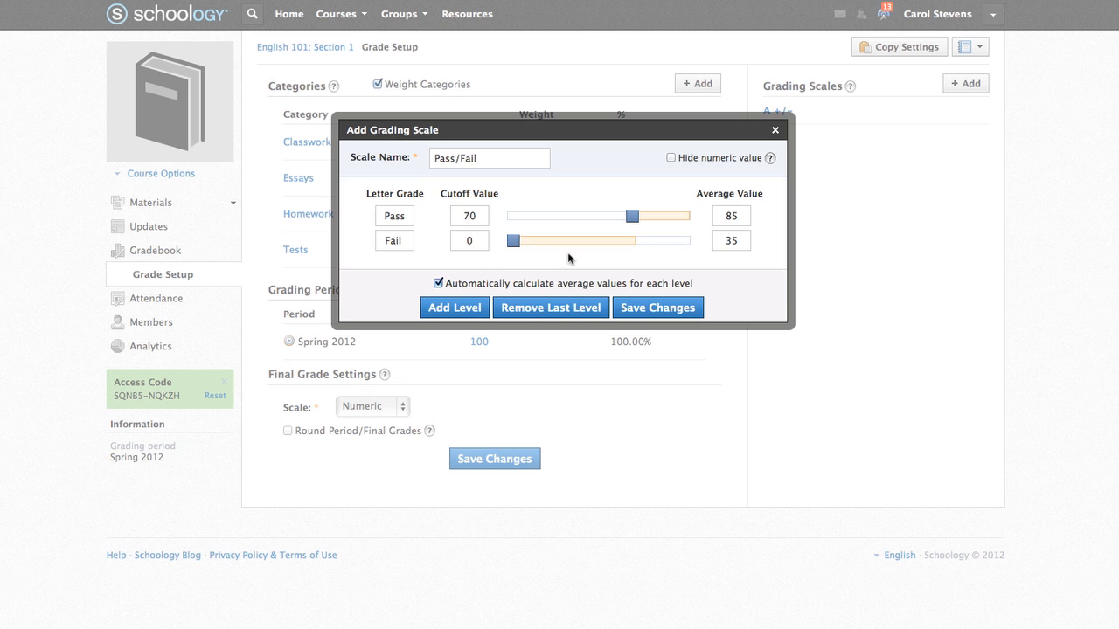
left_click(671, 158)
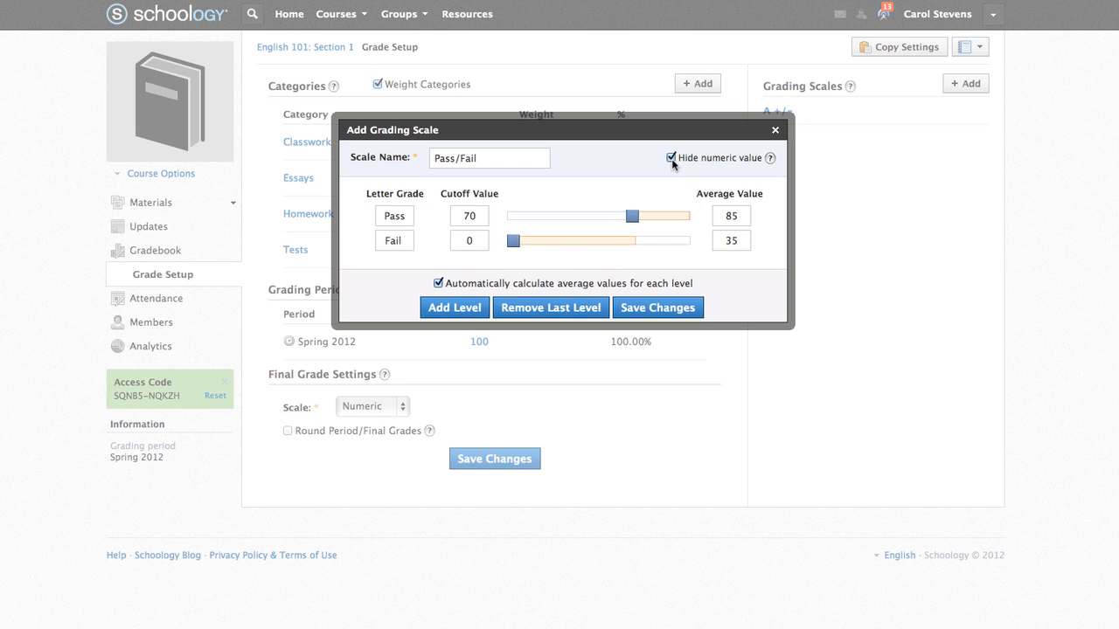
left_click(677, 317)
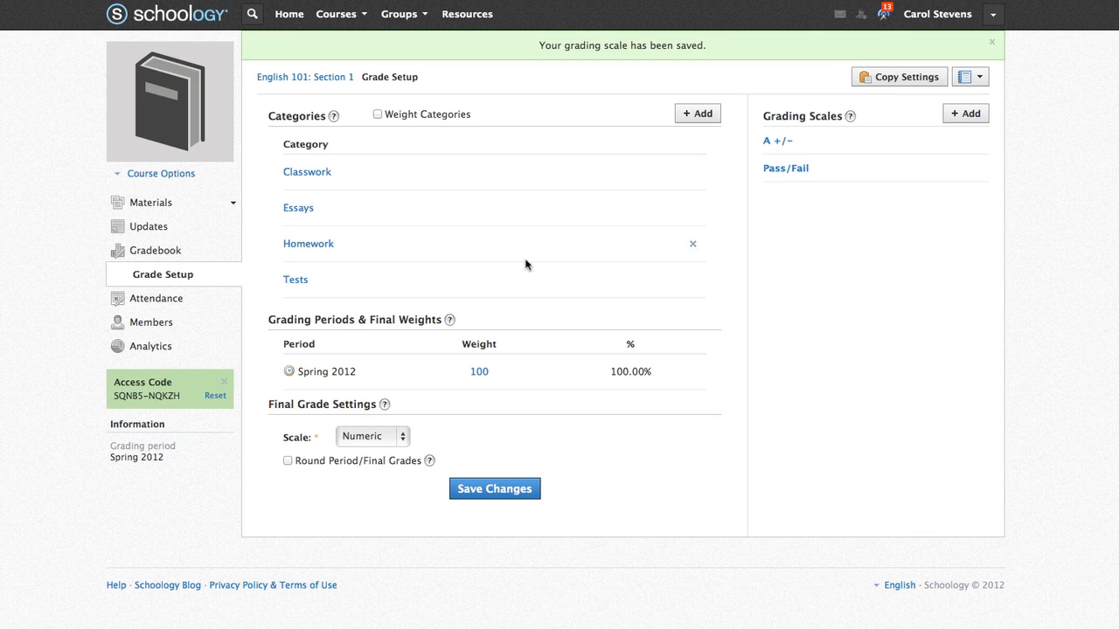
- In the attendance grid, mark Sample (1) absent on Jul 31
left_click(128, 301)
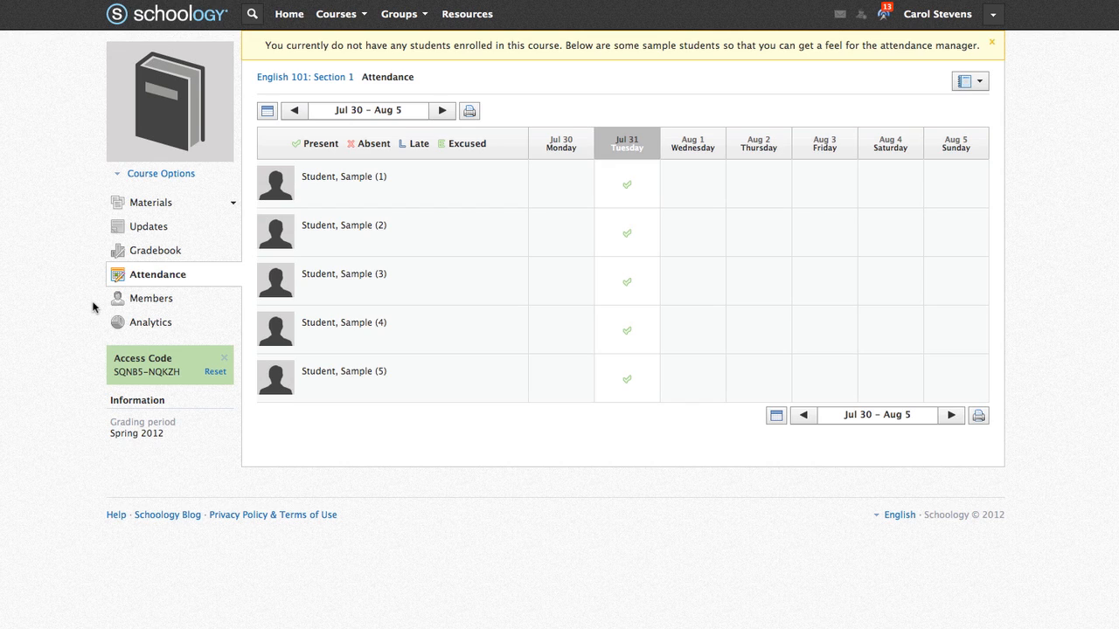
left_click(627, 188)
left_click(627, 189)
left_click(627, 189)
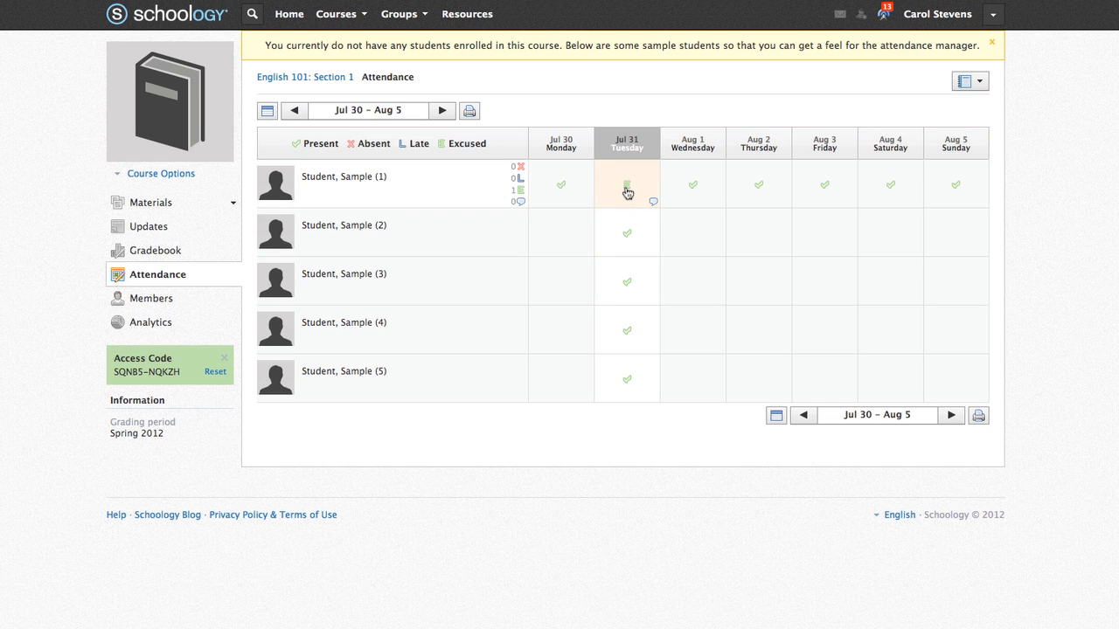
left_click(626, 192)
left_click(627, 192)
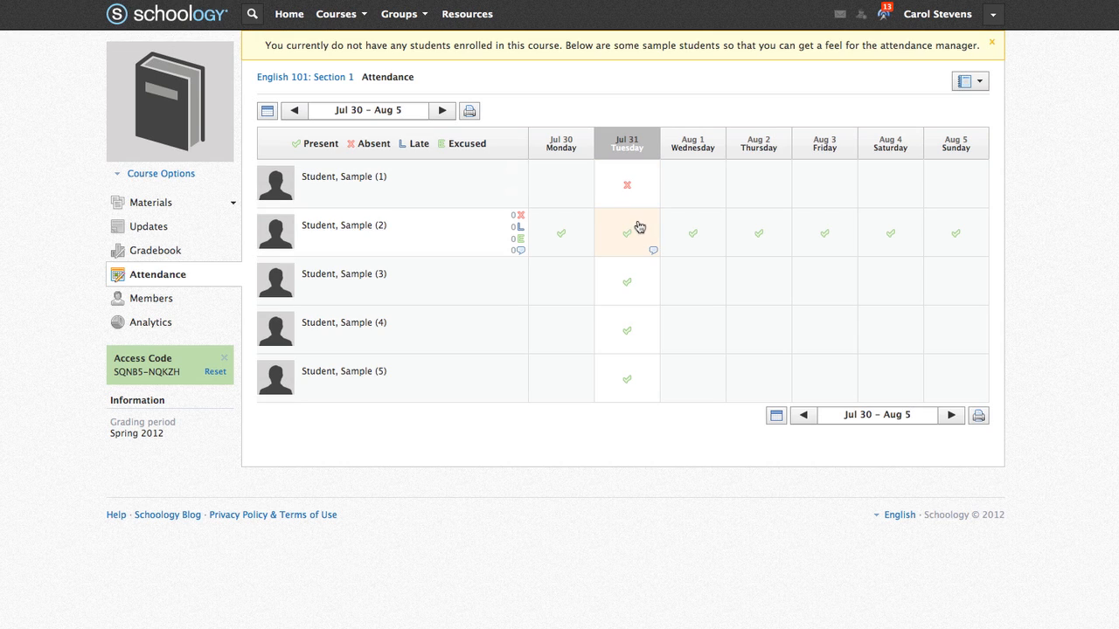
- Mark Sample (2) excused on Jul 31 with the comment 'Doctor appointment'
left_click(630, 236)
left_click(630, 237)
left_click(630, 237)
left_click(653, 252)
type("D")
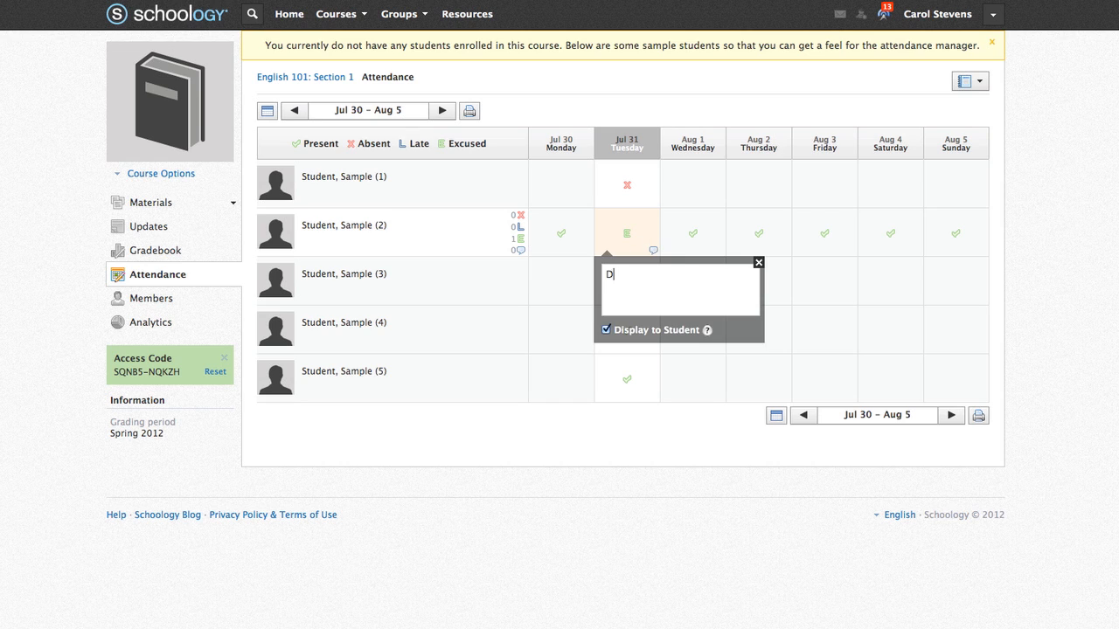
type("octor appointment")
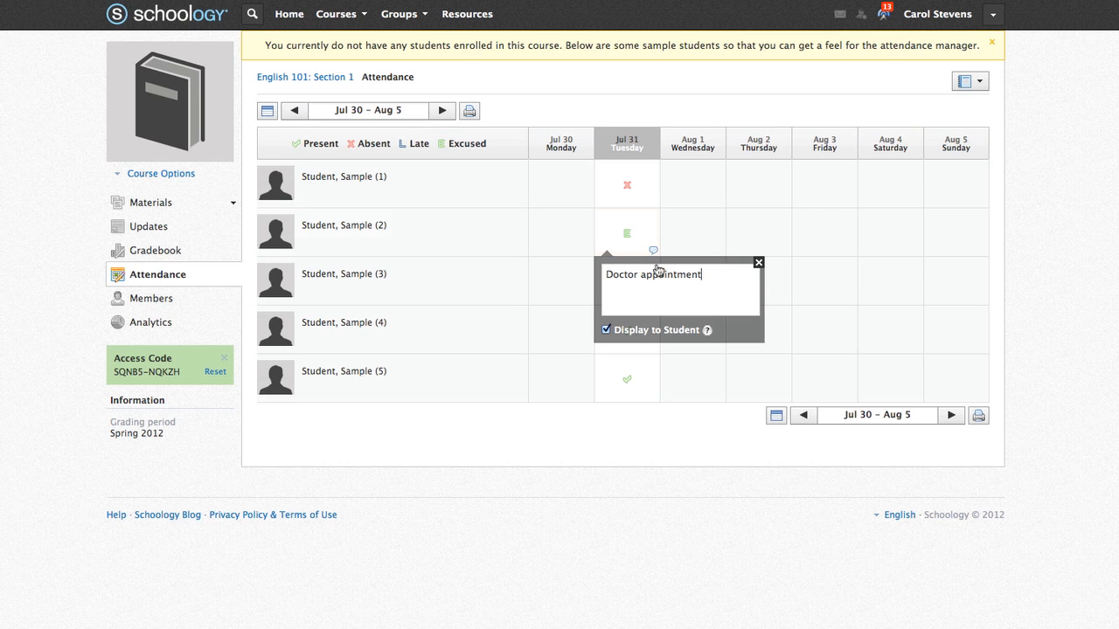
left_click(669, 433)
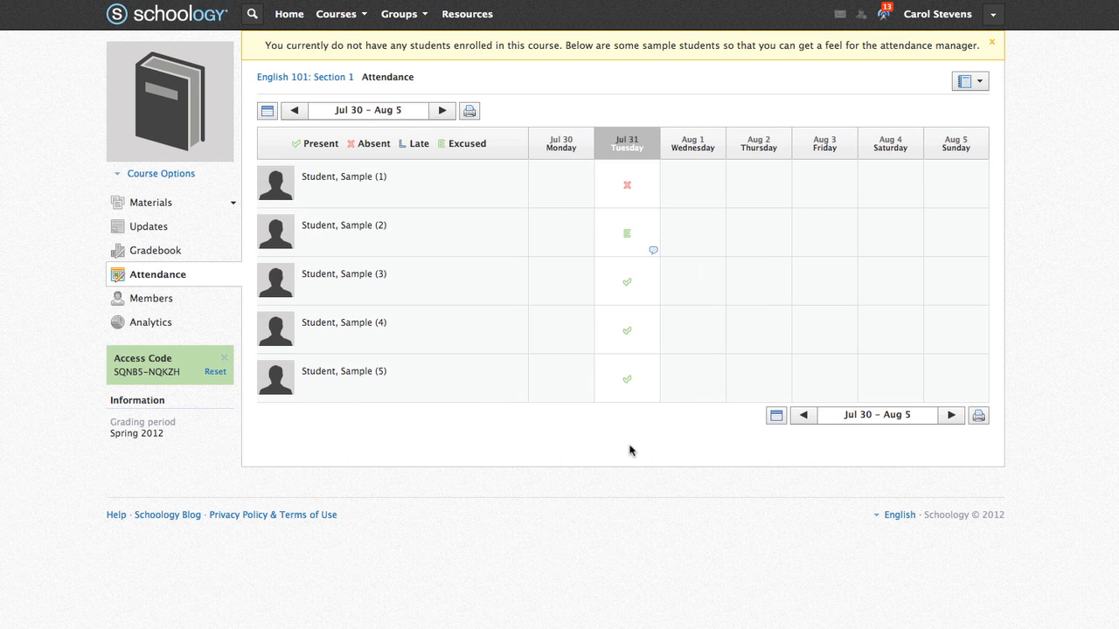
- Open the English 101 members list and look at the course access code
left_click(144, 298)
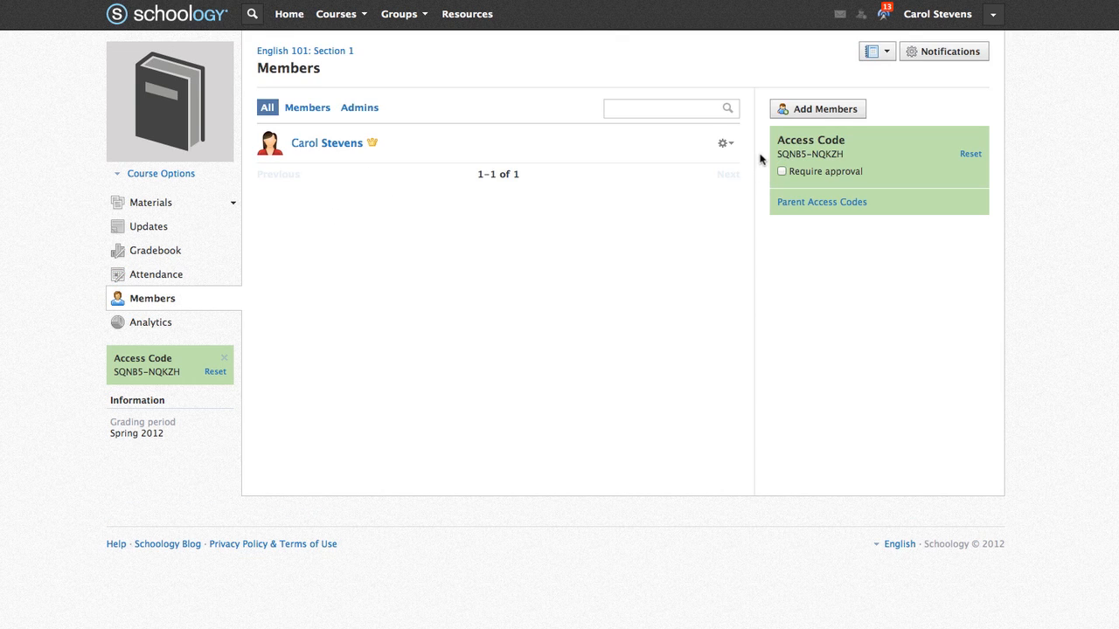
left_click_drag(776, 154, 849, 152)
left_click(862, 156)
mouse_move(809, 174)
- Select four students from the school list and add them as course members
left_click(818, 119)
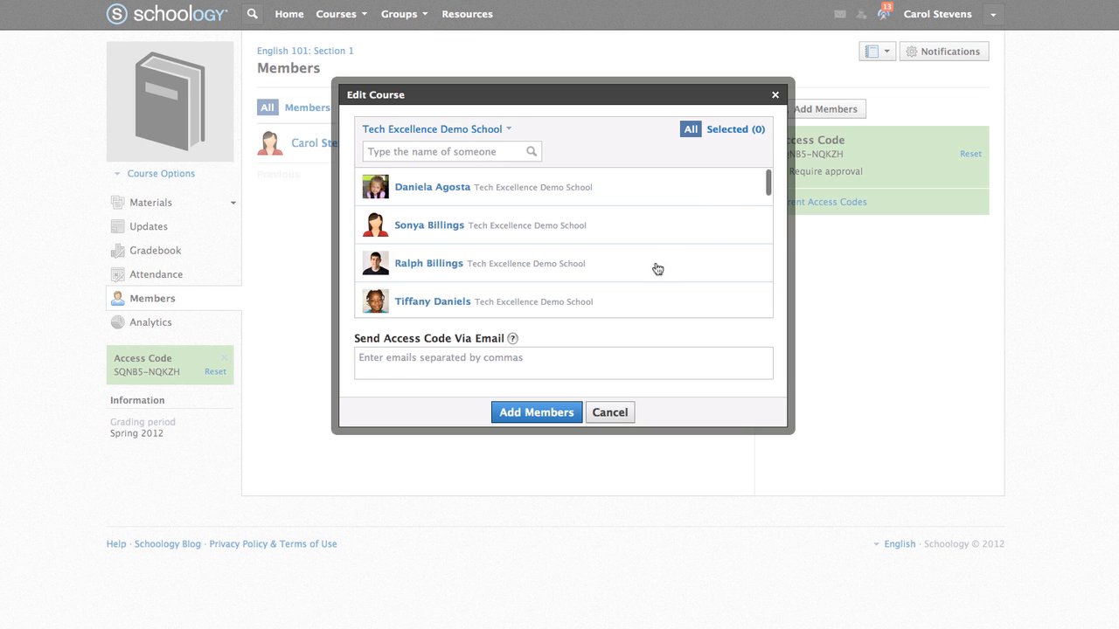
left_click(661, 267)
scroll(661, 269, "down", 3)
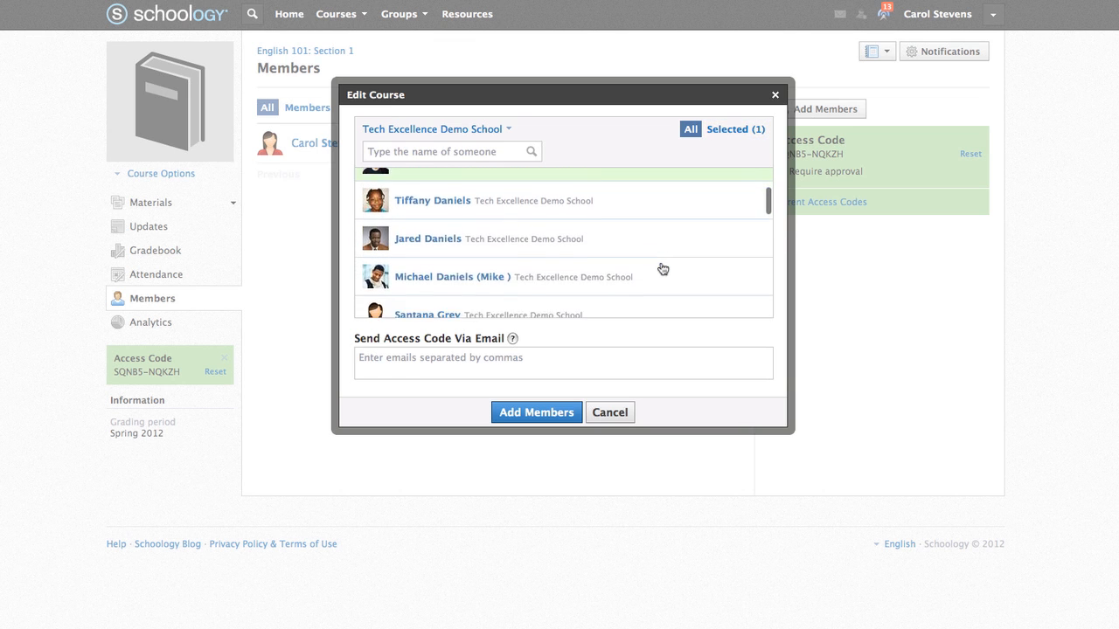
left_click(662, 267)
left_click(656, 291)
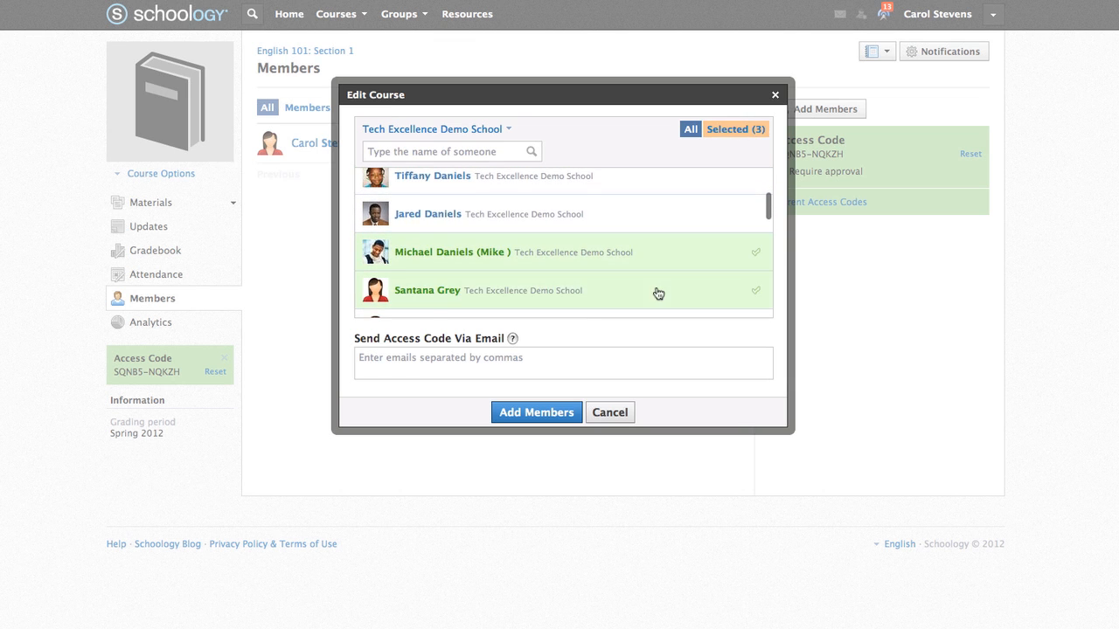
scroll(658, 294, "down", 2)
scroll(658, 294, "down", 1)
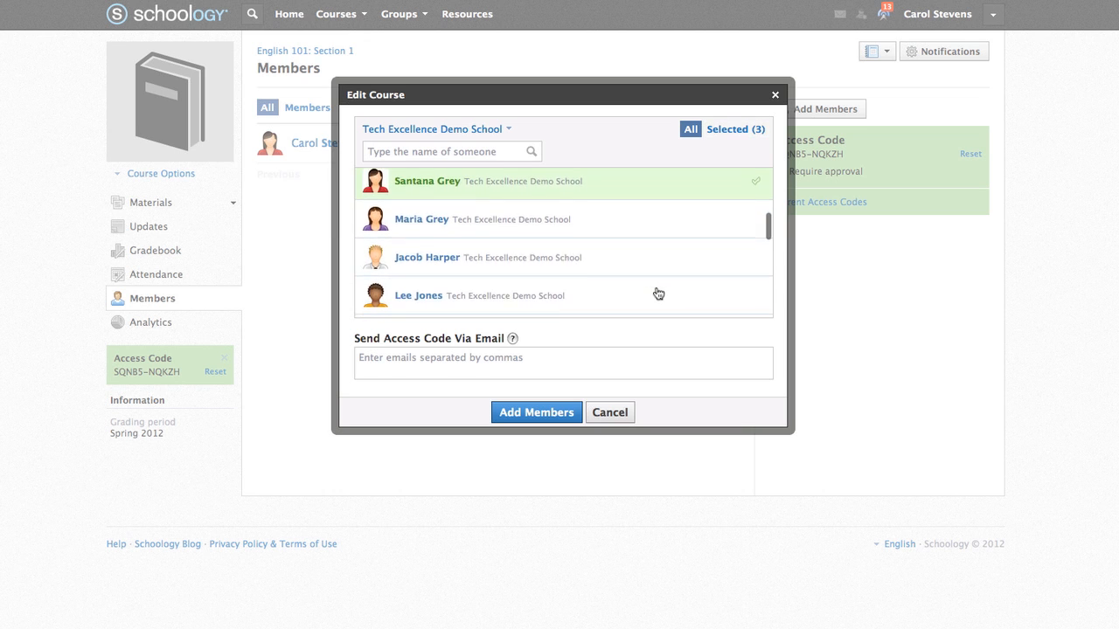
scroll(658, 293, "down", 2)
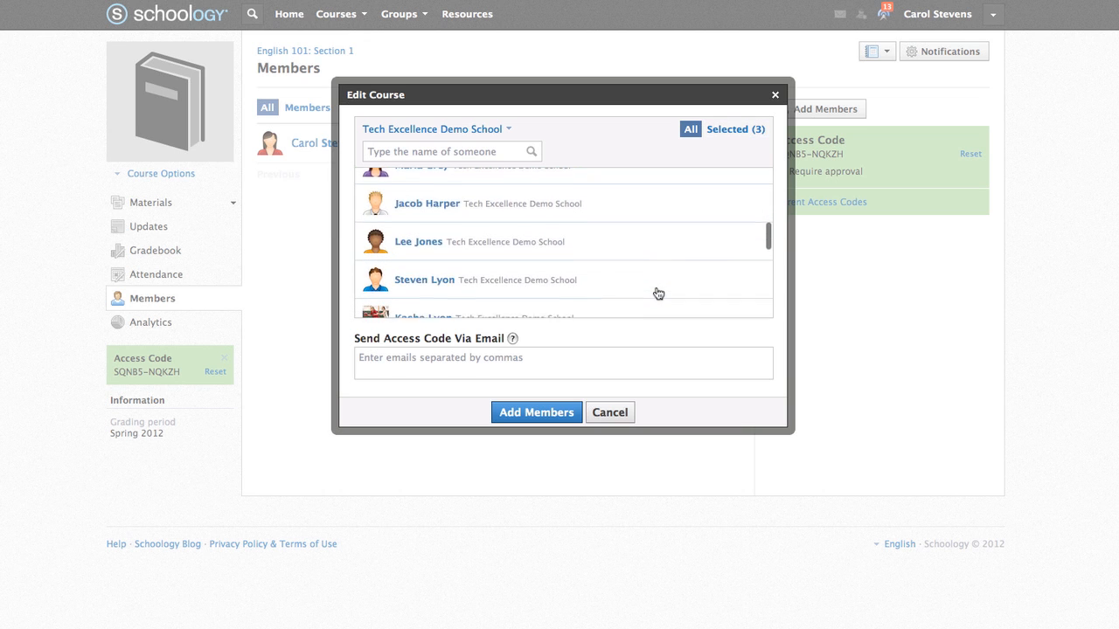
left_click(658, 294)
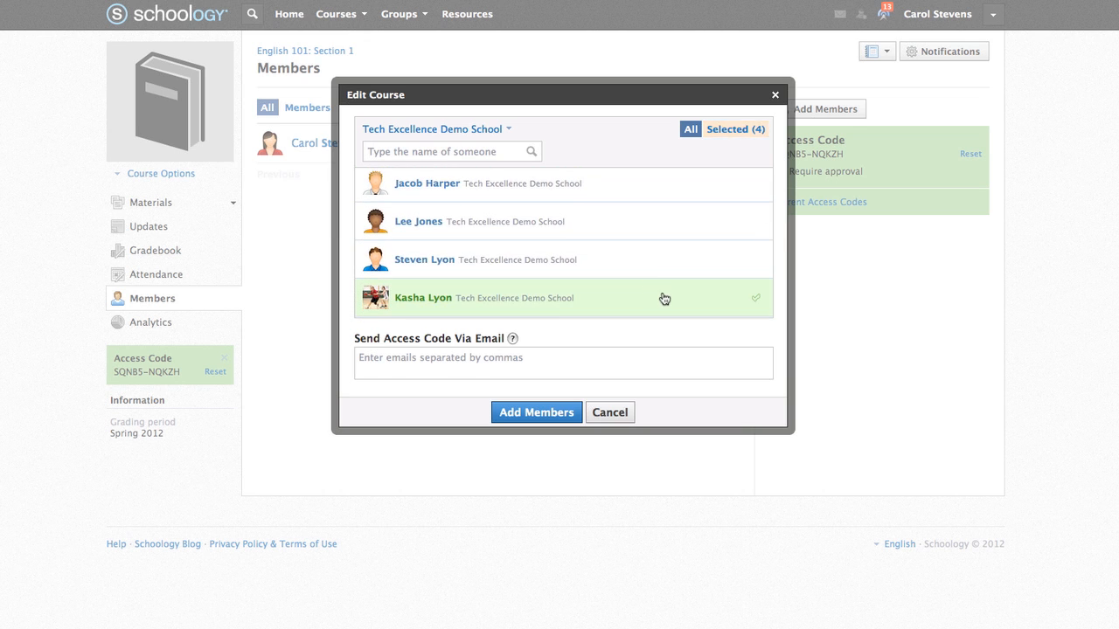
left_click(577, 374)
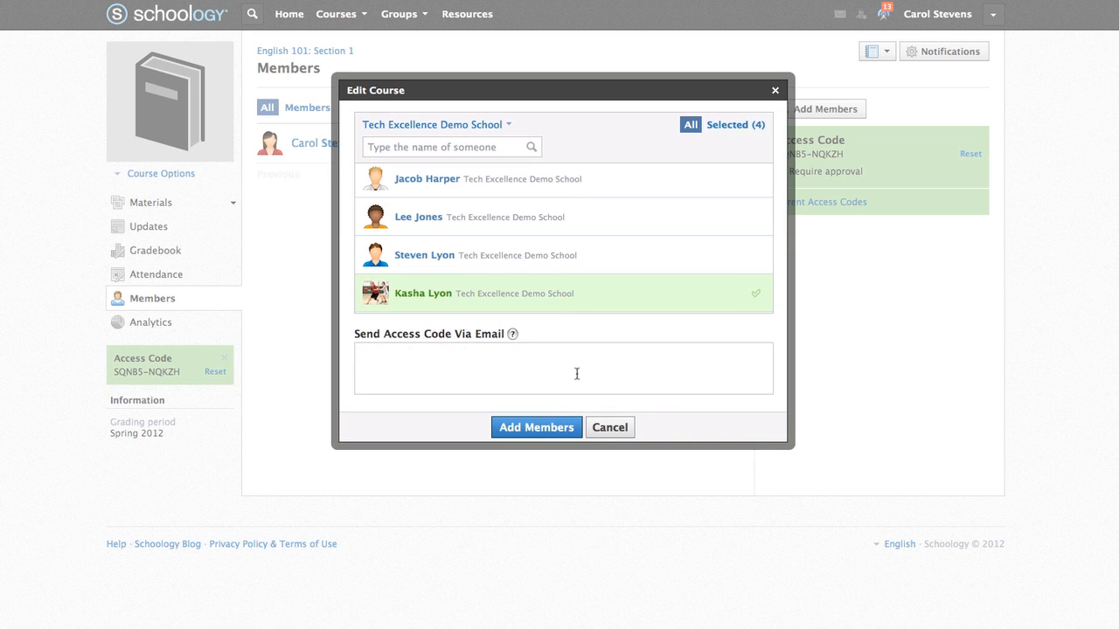
left_click(535, 432)
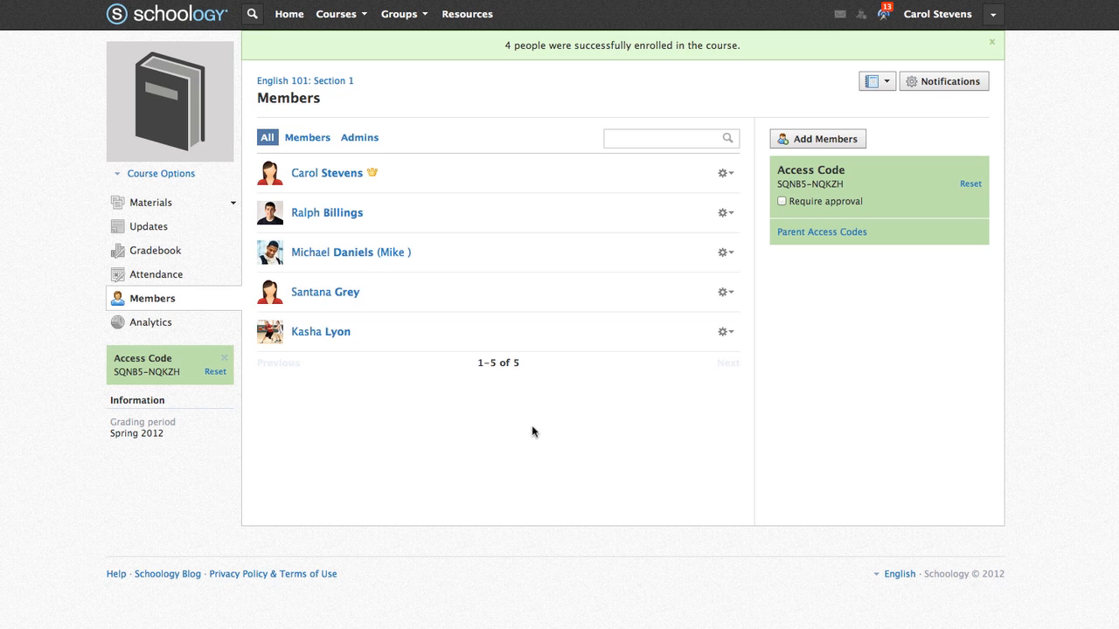
- Browse Analytics, View Course As and Edit Info, then reopen Course Options on the course page
left_click(126, 327)
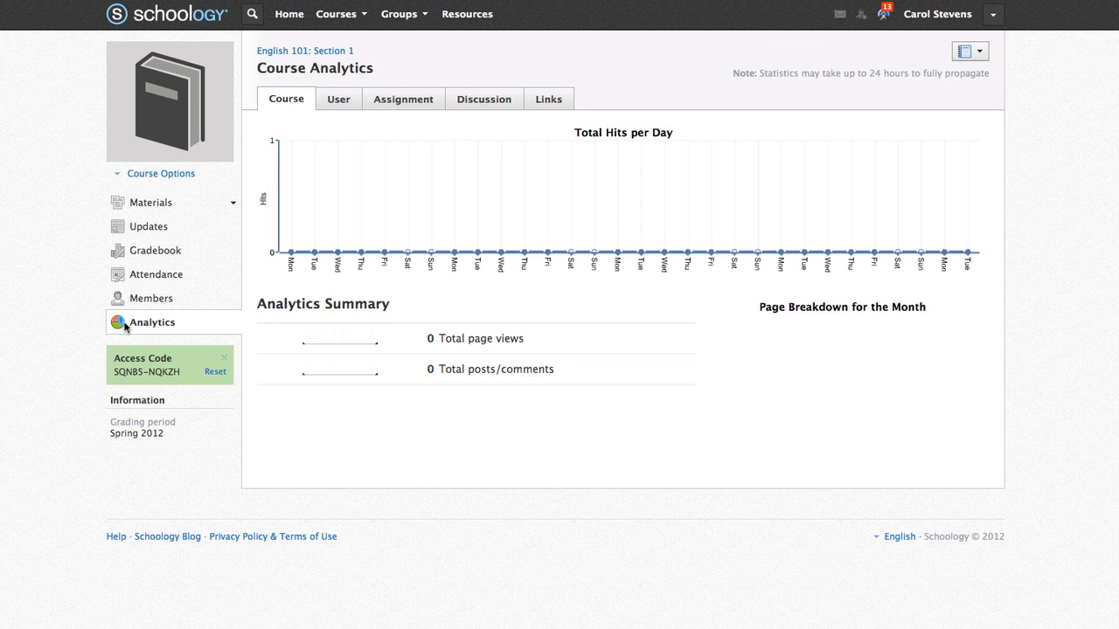
left_click(119, 173)
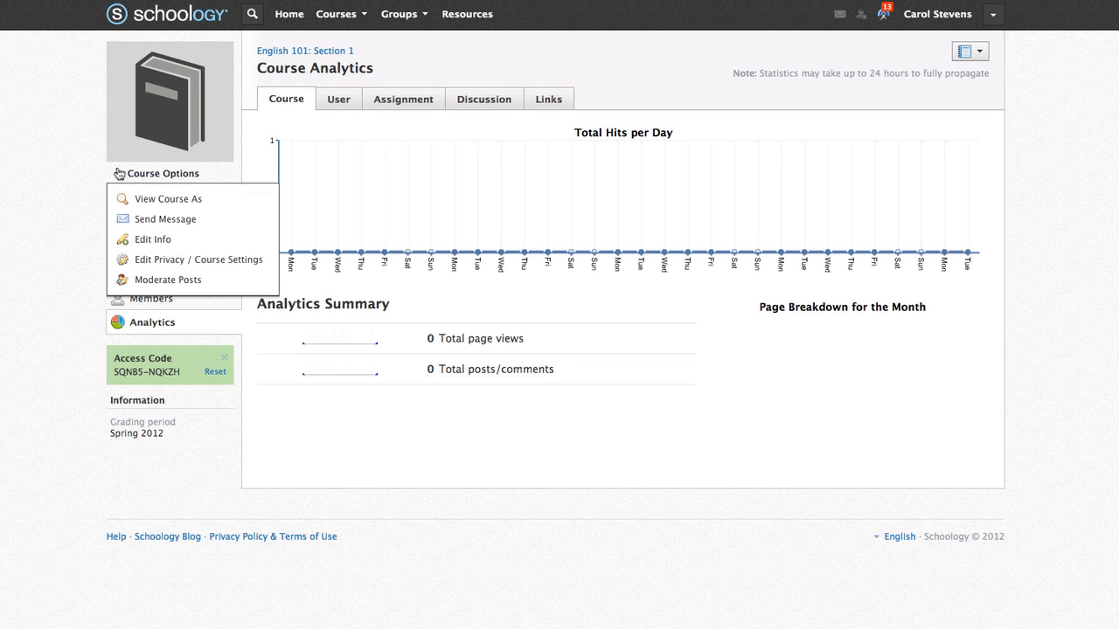
left_click(112, 199)
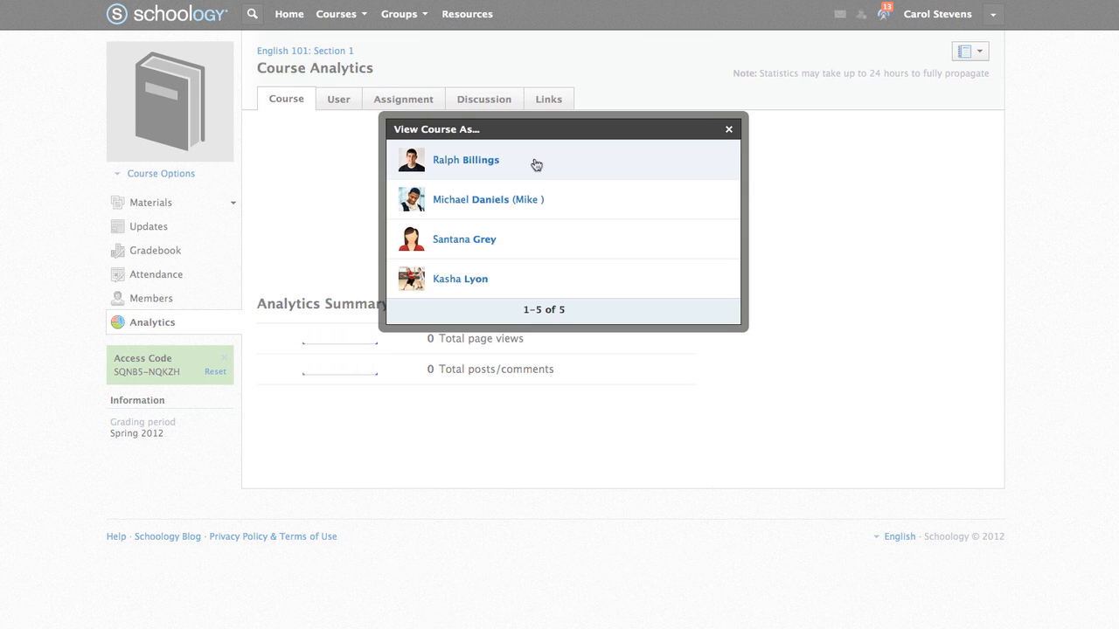
left_click(728, 130)
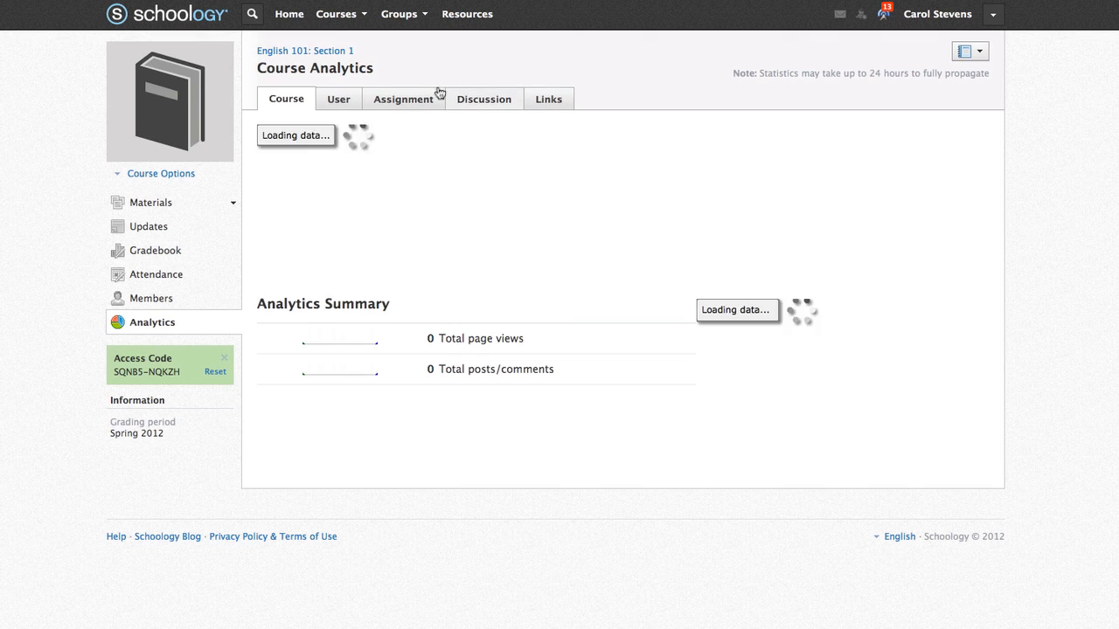
left_click(119, 174)
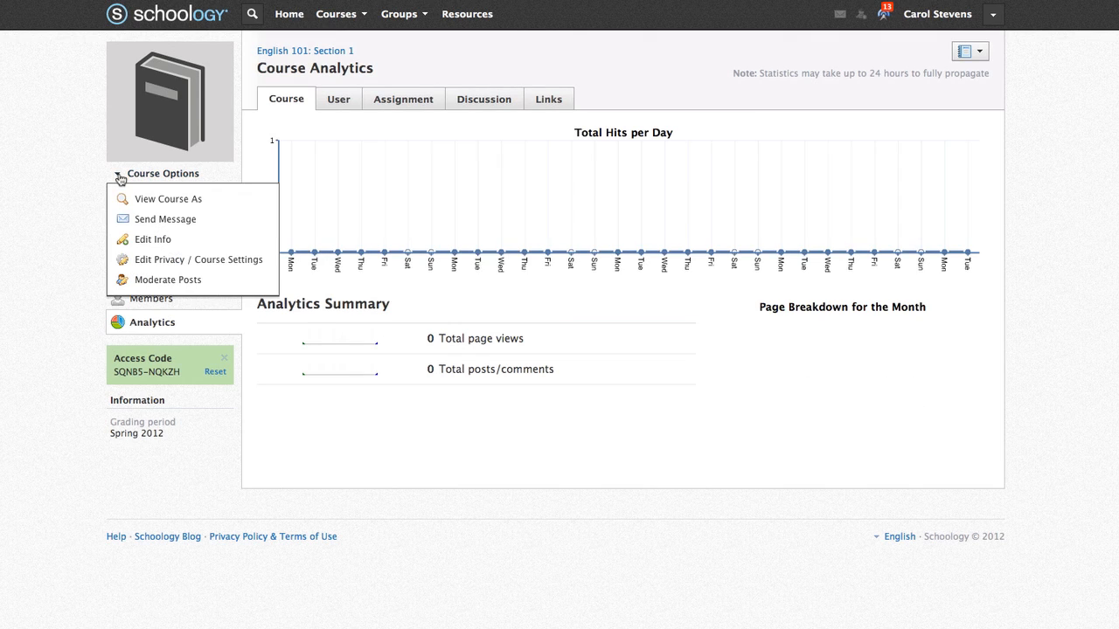
left_click(114, 241)
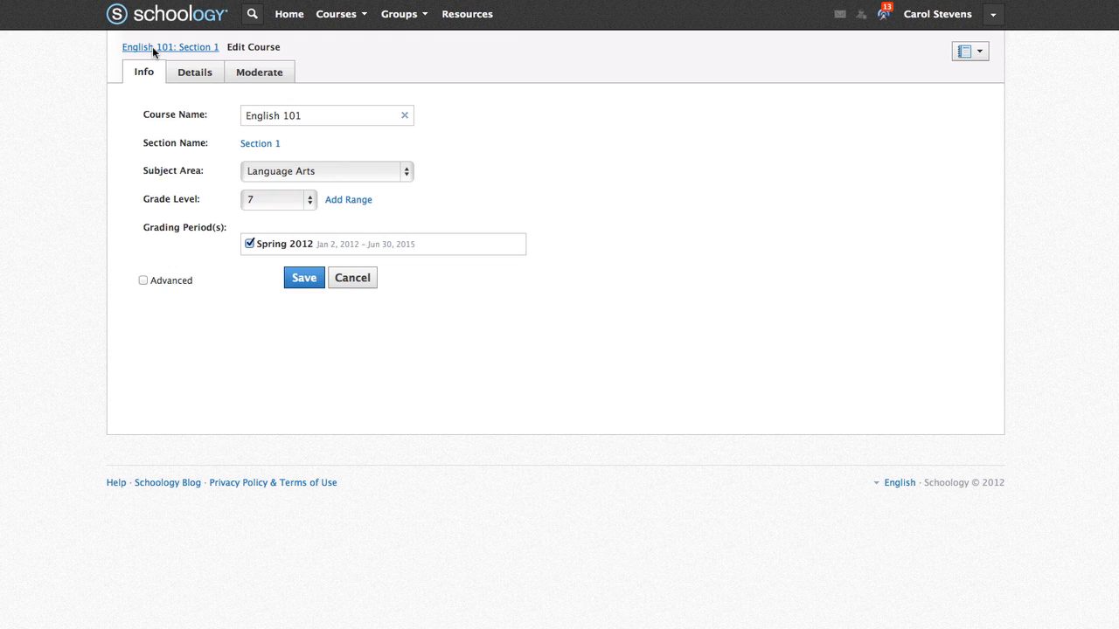
left_click(152, 46)
left_click(116, 178)
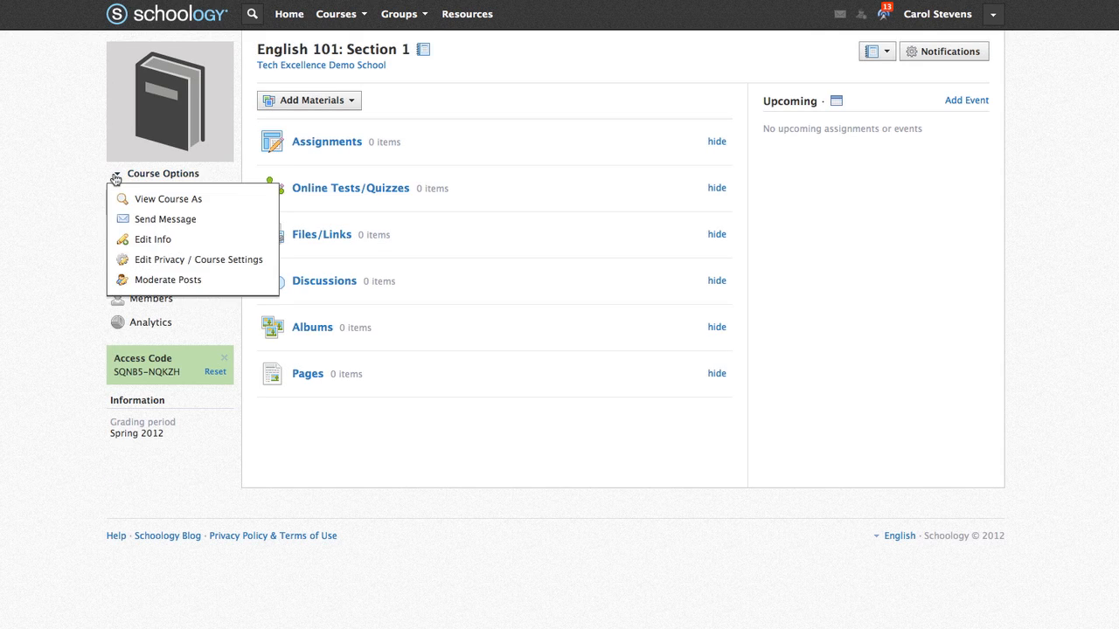
- Make Updates the course's default landing page and save the privacy settings
left_click(127, 261)
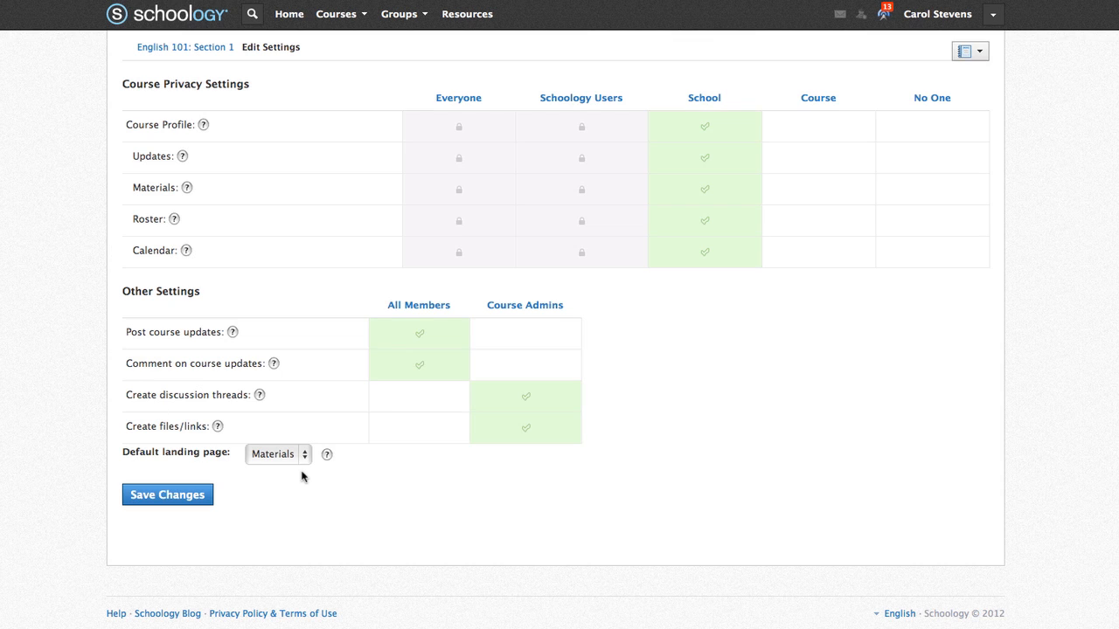
left_click(301, 456)
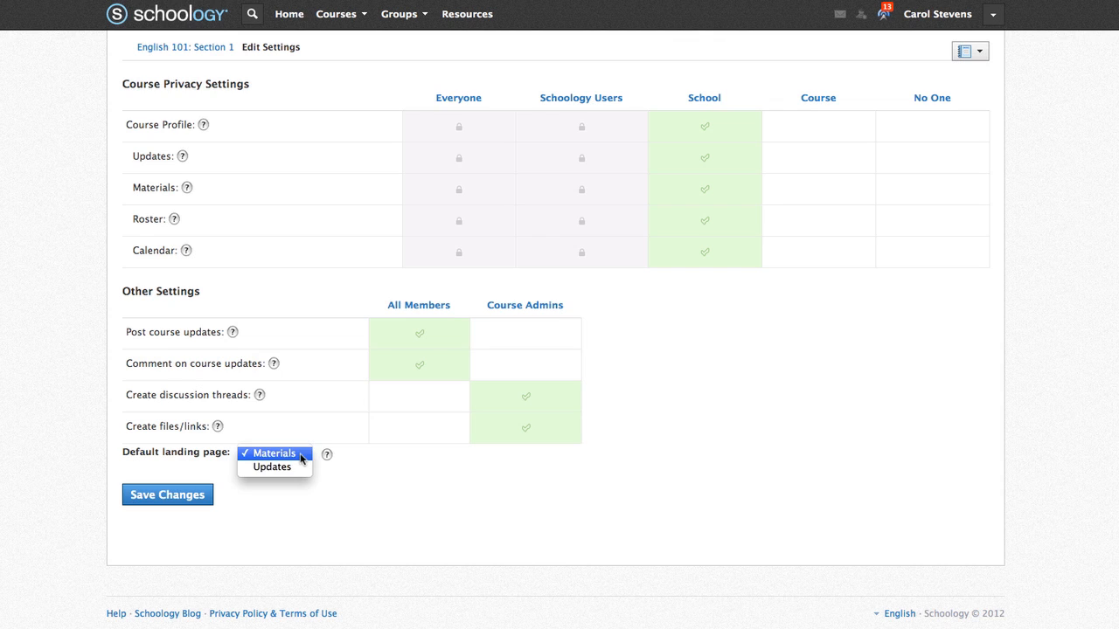
left_click(301, 472)
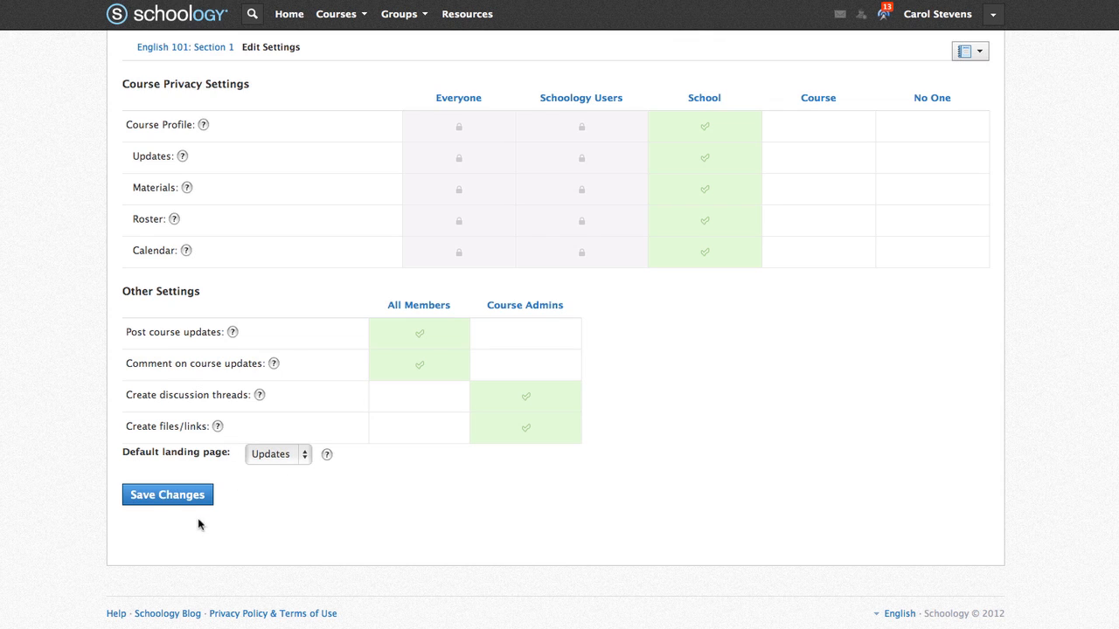
left_click(164, 500)
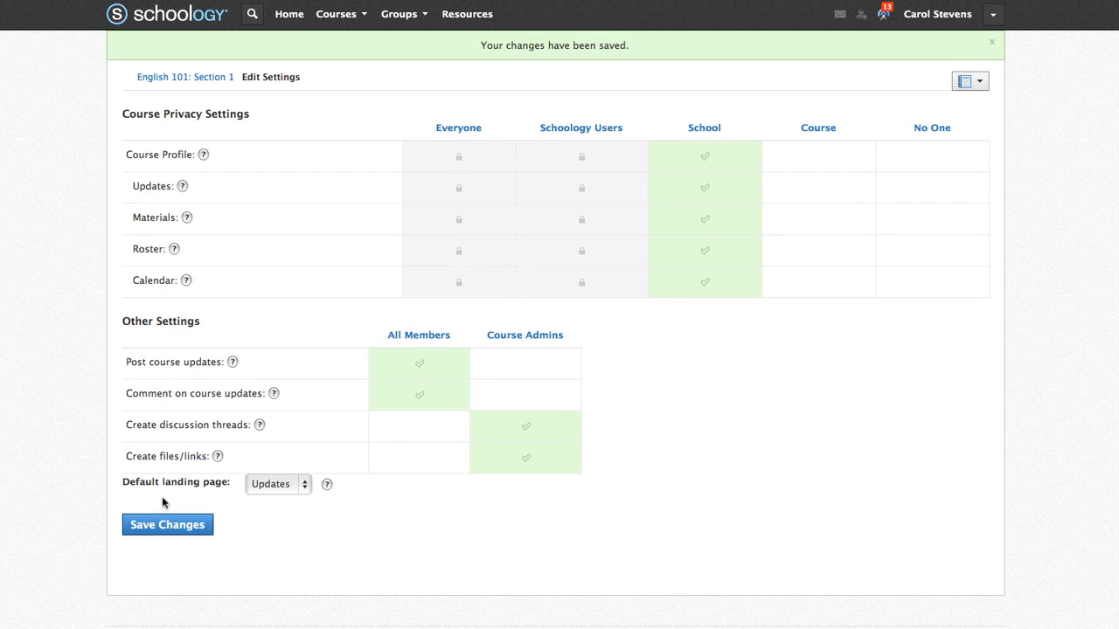
left_click(194, 78)
- Enable post moderation, disable it again, and go back to the materials page
left_click(119, 174)
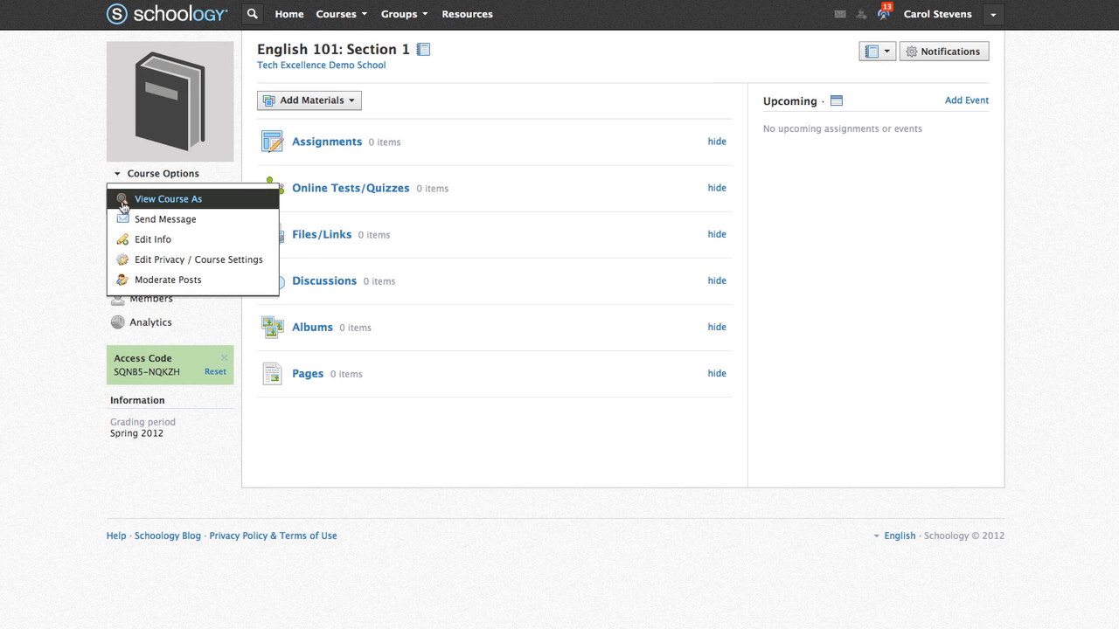
left_click(128, 282)
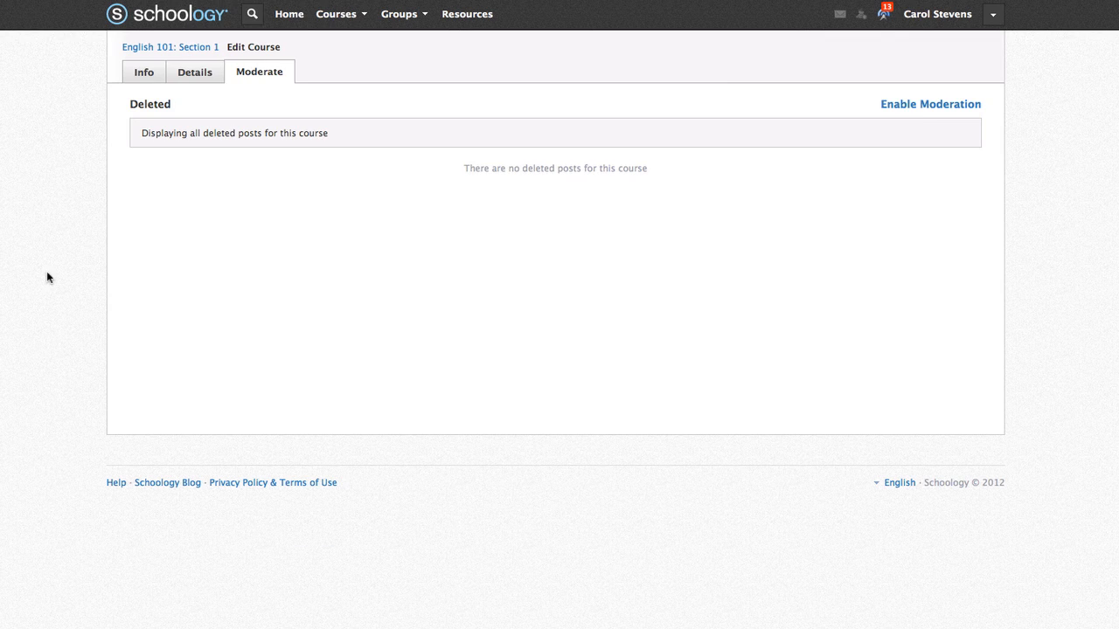
left_click(915, 110)
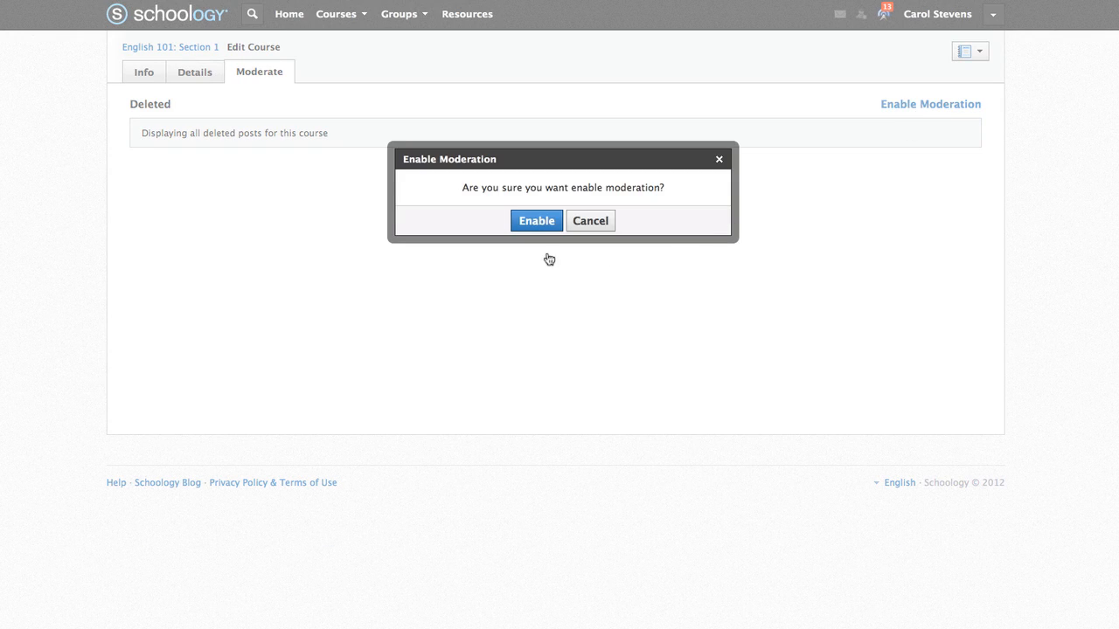
left_click(537, 223)
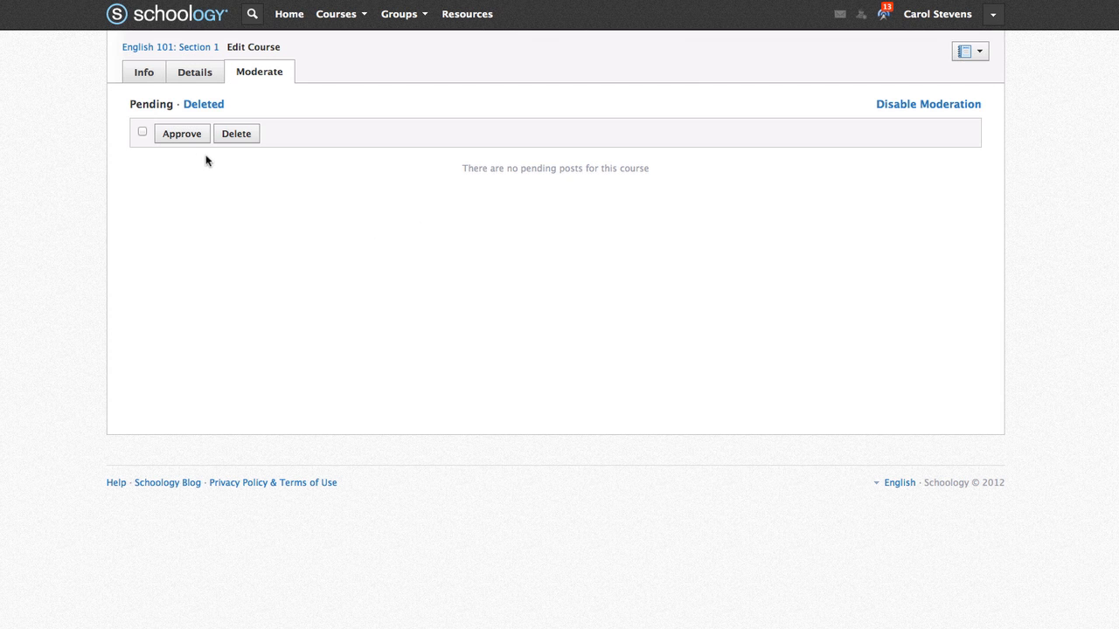
left_click(904, 110)
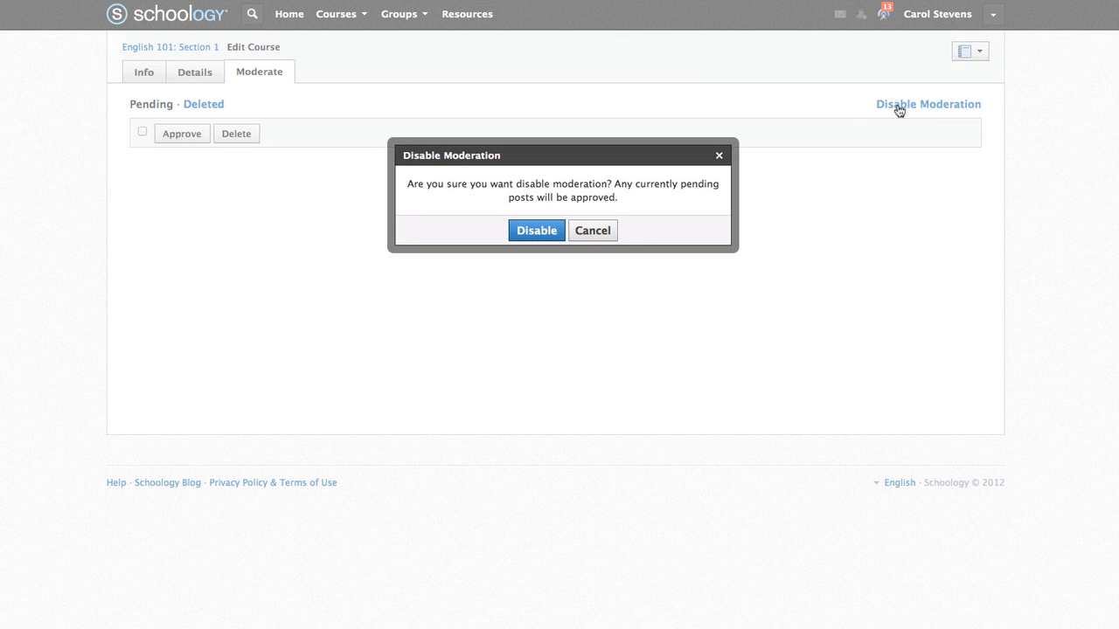
left_click(542, 235)
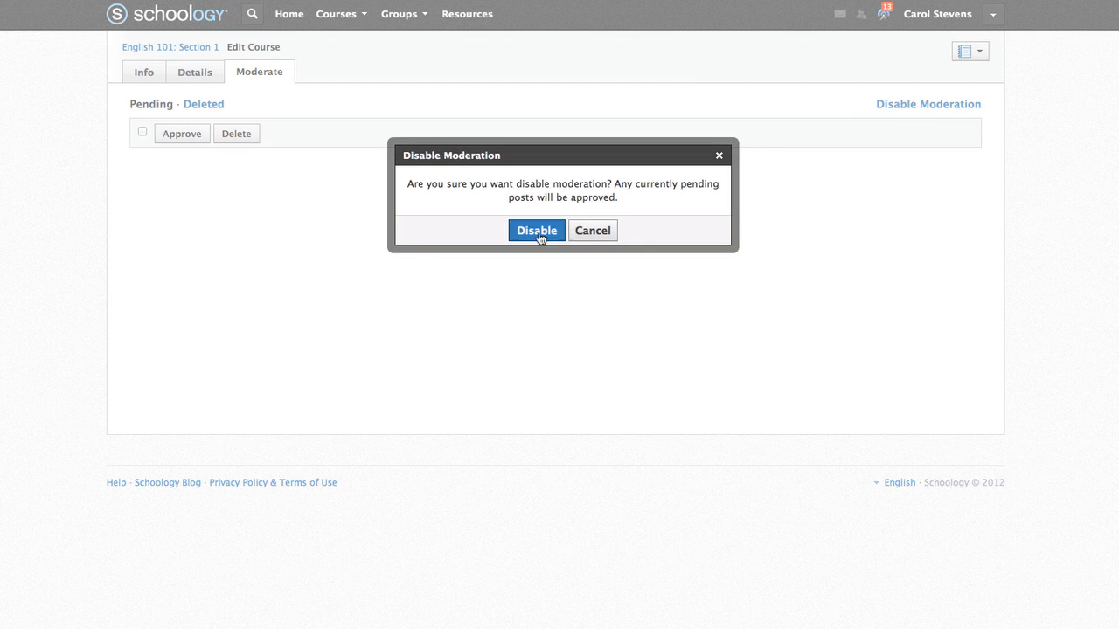
left_click(202, 49)
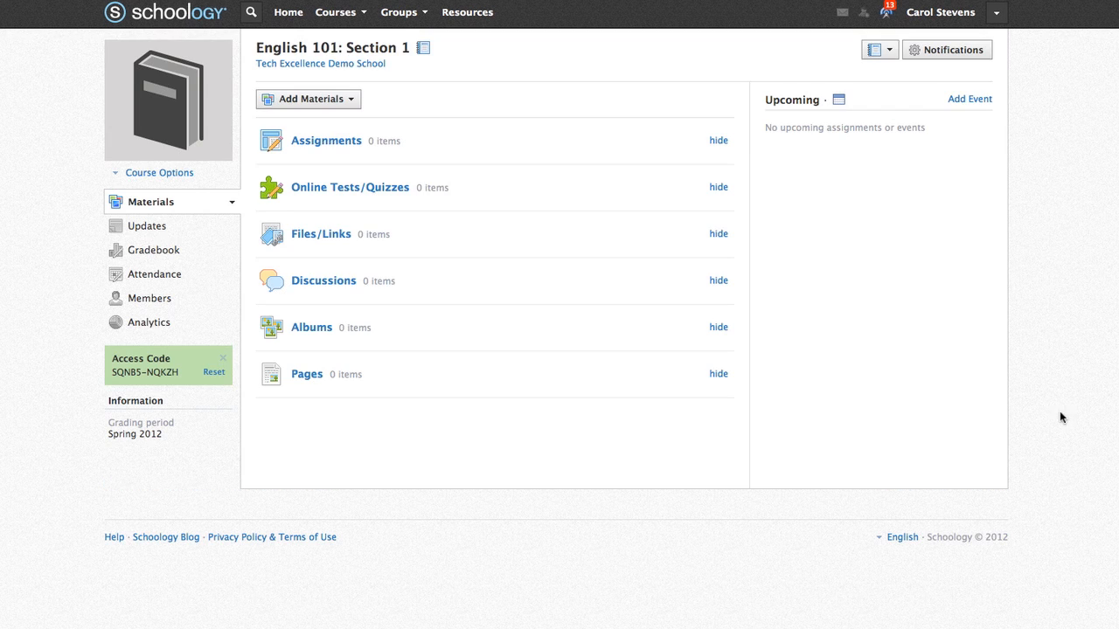
- Start a new assignment with a description and 25 maximum points
left_click(352, 102)
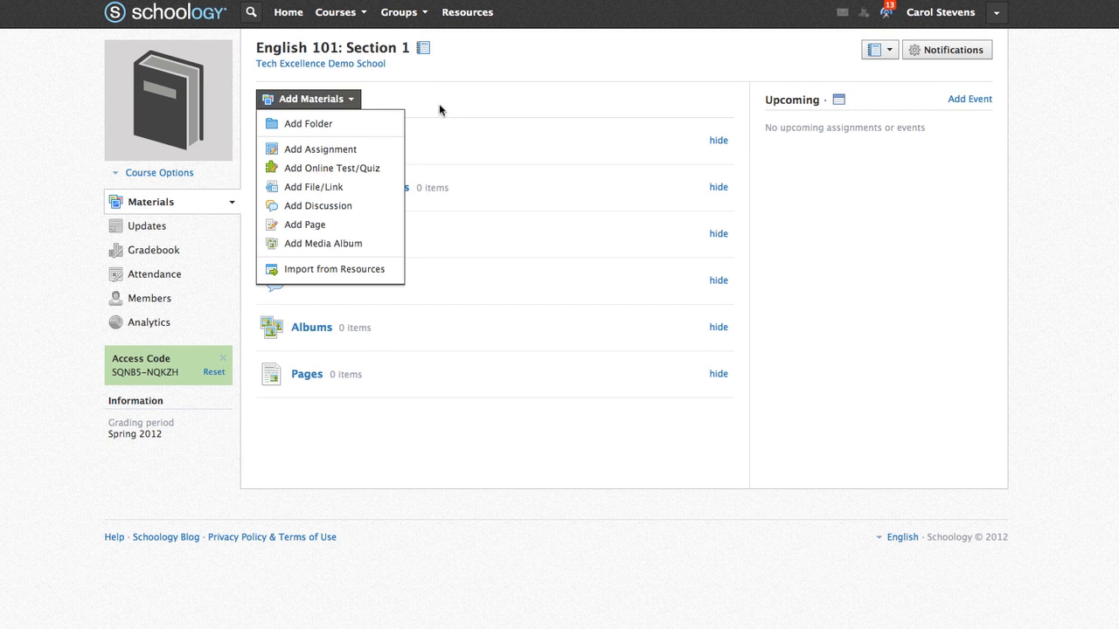
left_click(374, 149)
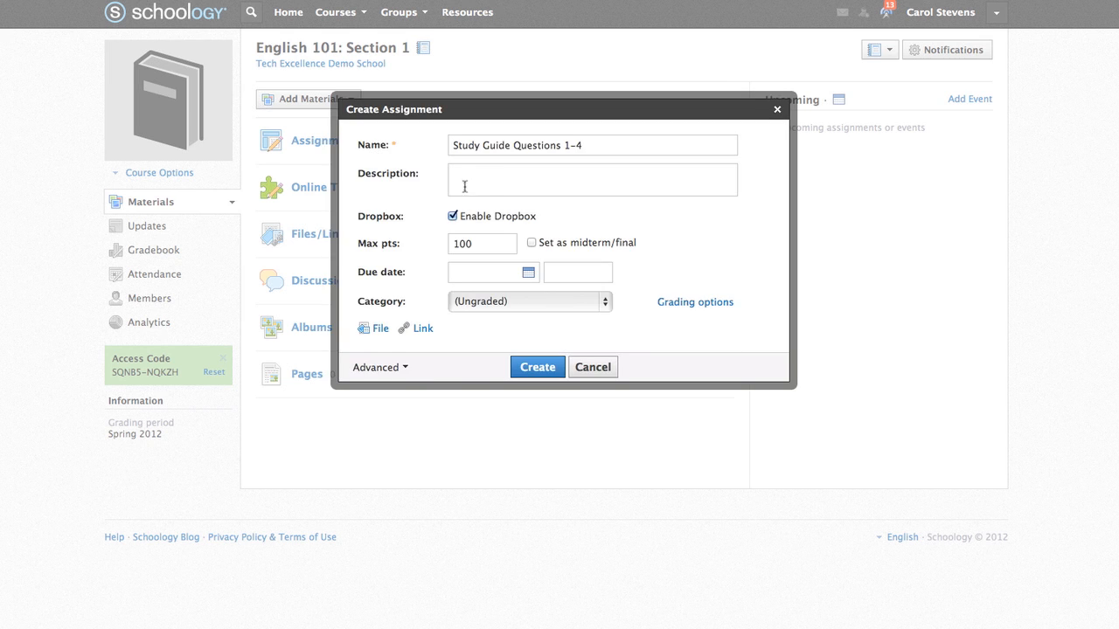
left_click(488, 181)
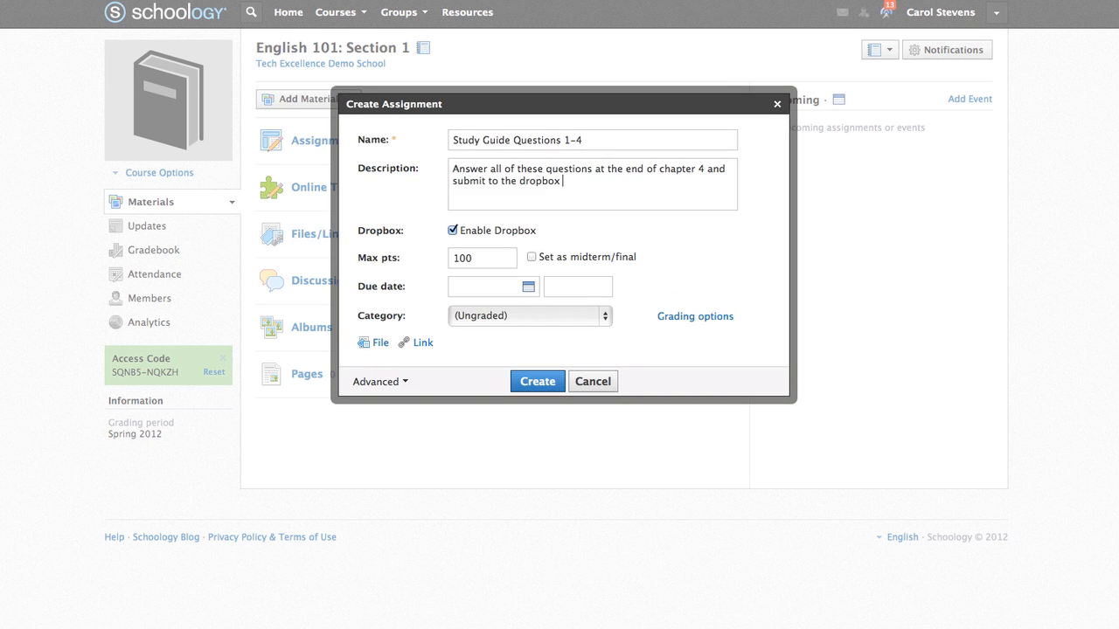
left_click(454, 231)
left_click_drag(478, 259, 449, 258)
type("25")
- Set the due date to August 3, 2012, category Homework, keeping the Numeric grading scale
left_click(530, 289)
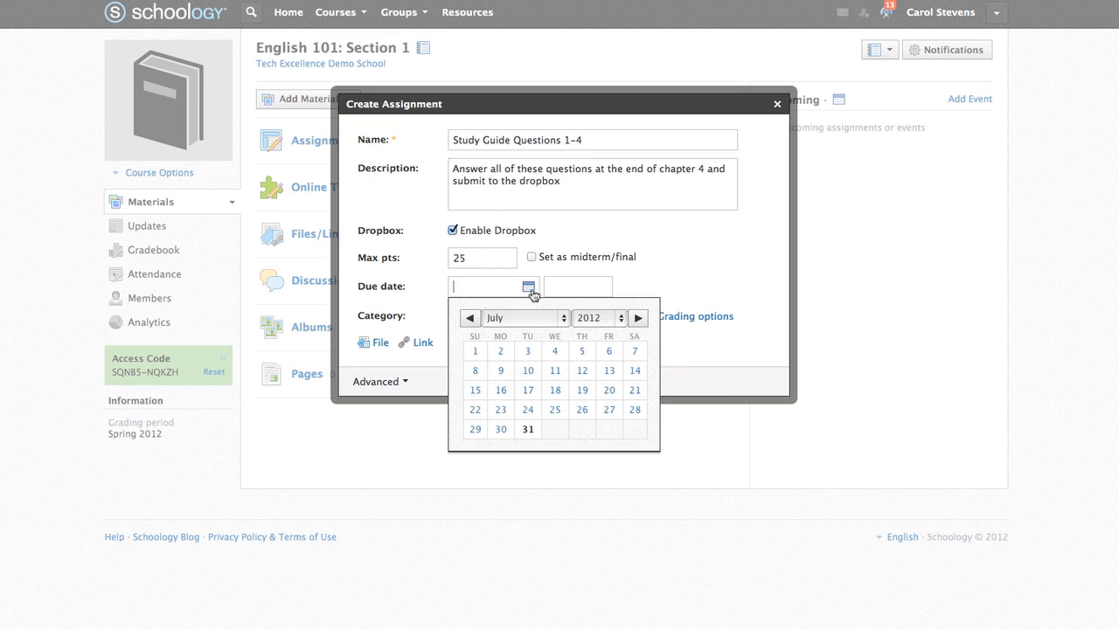
left_click(638, 318)
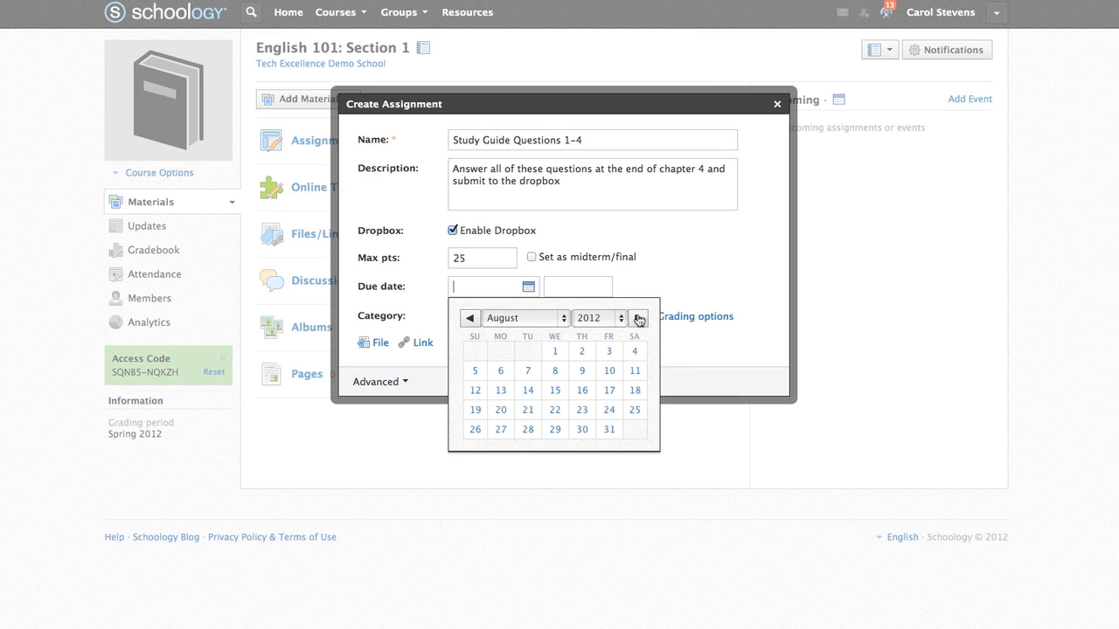
left_click(614, 354)
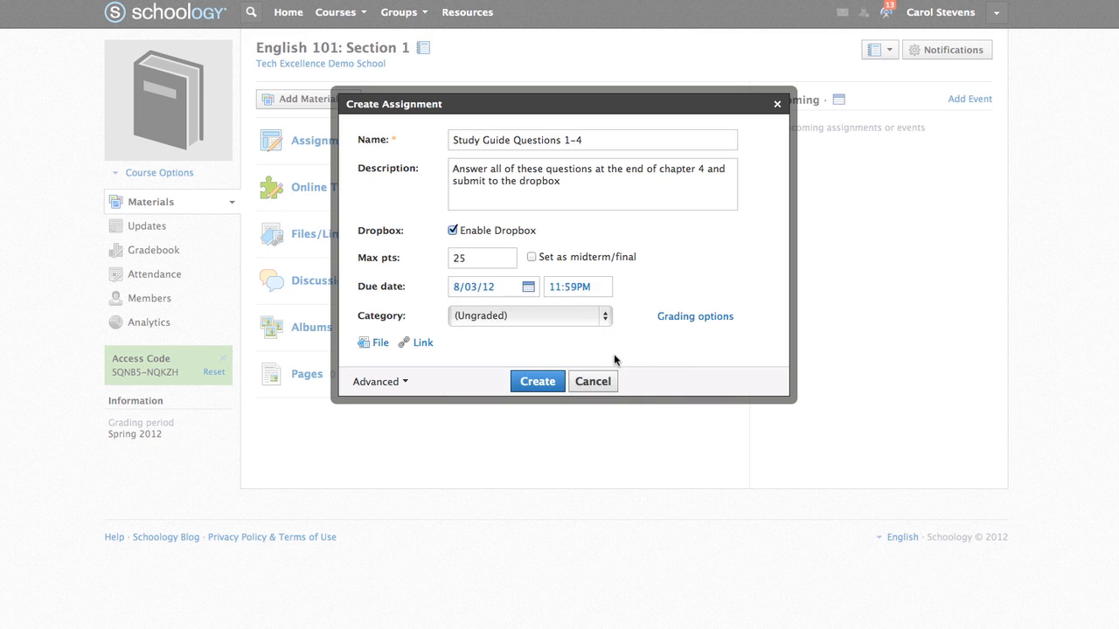
left_click(605, 319)
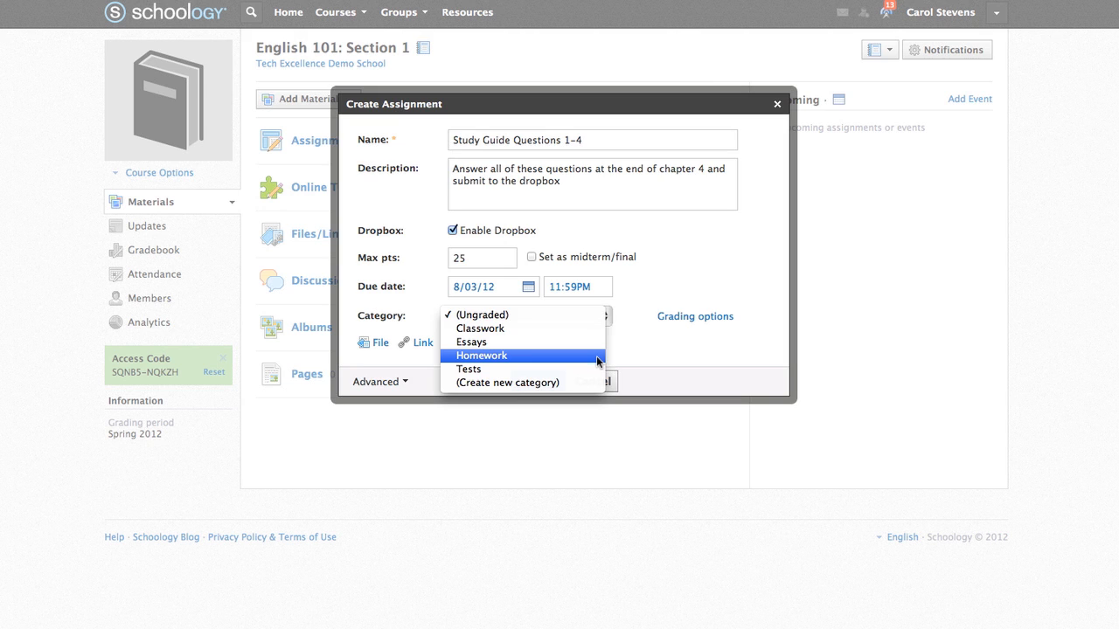
left_click(598, 356)
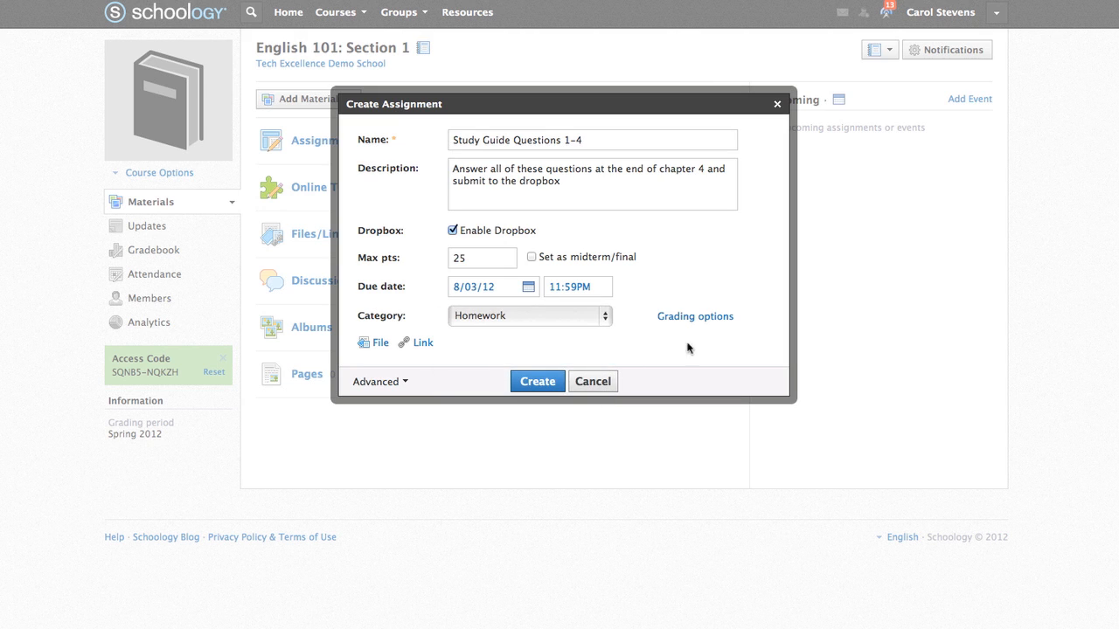
left_click(700, 318)
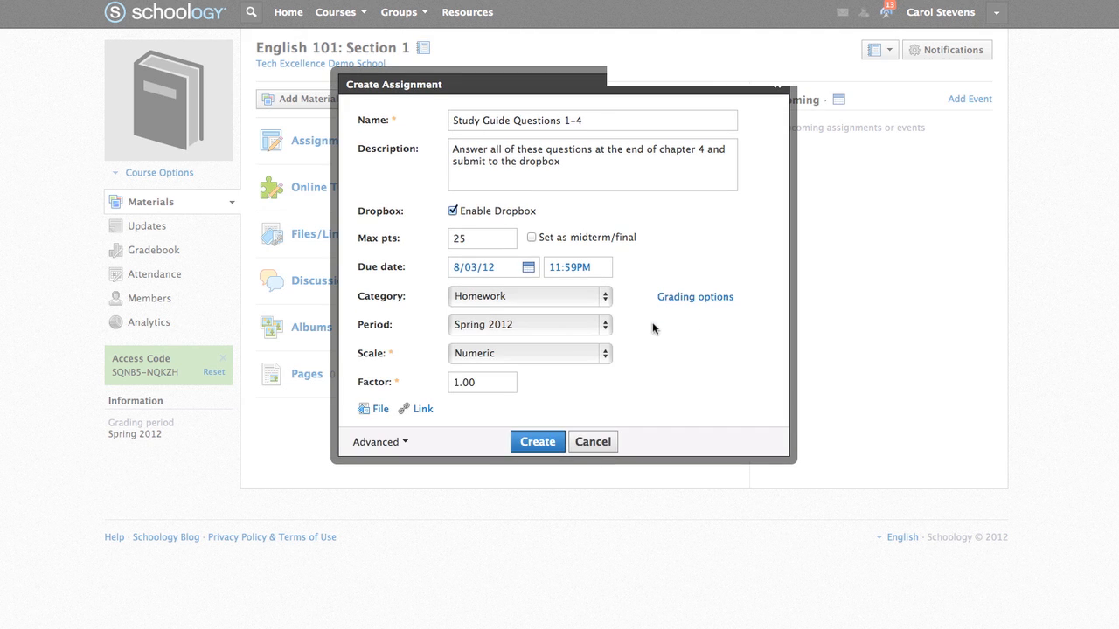
left_click(606, 354)
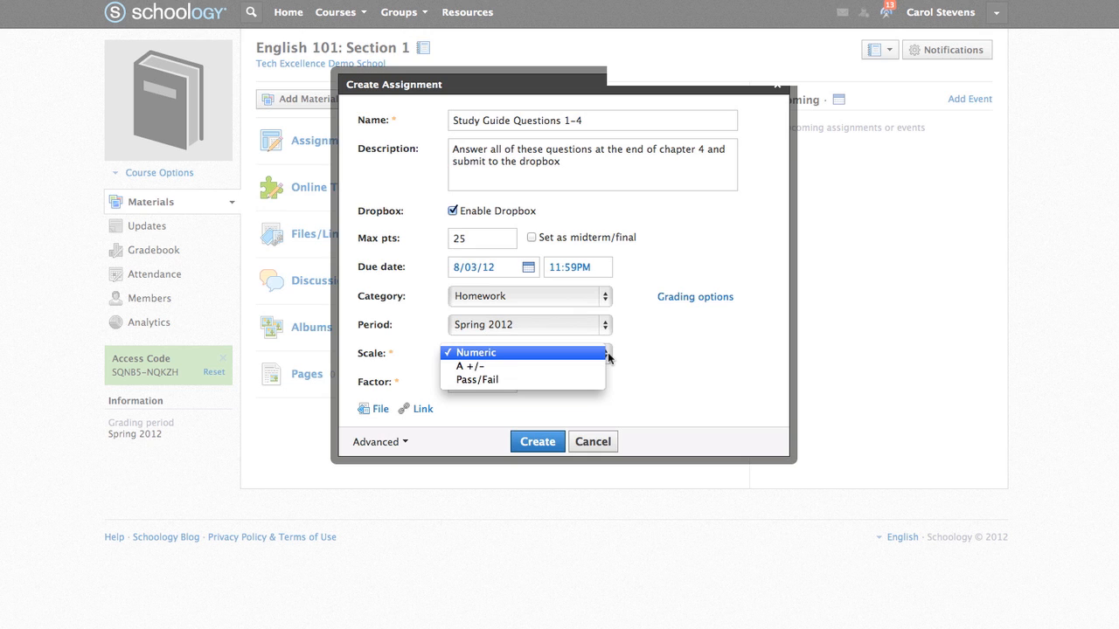
left_click(609, 357)
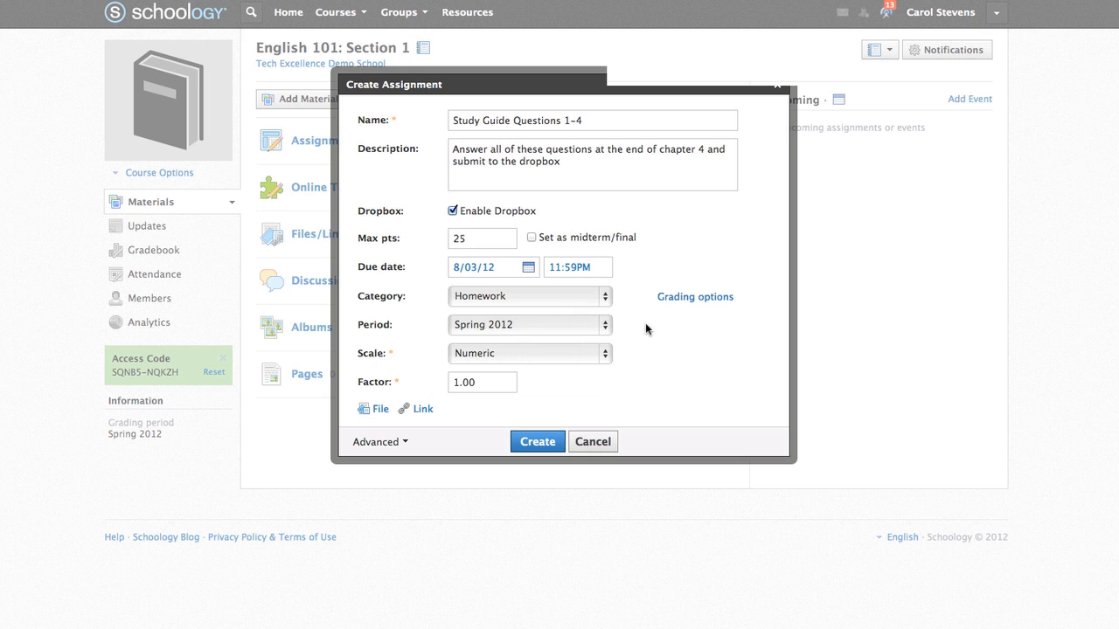
left_click(683, 302)
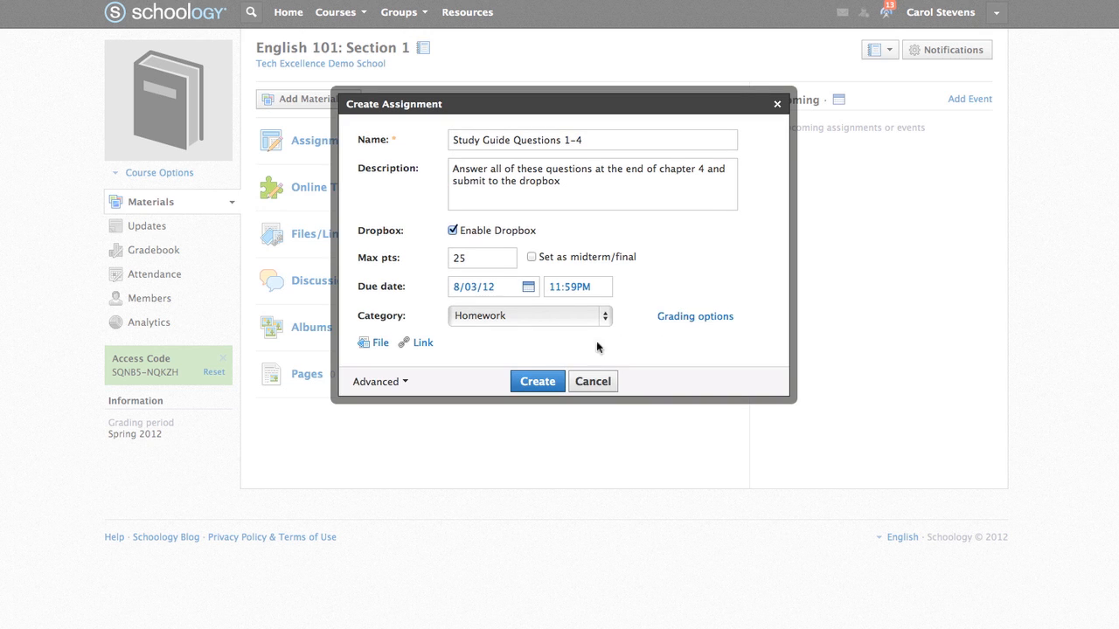
left_click(405, 383)
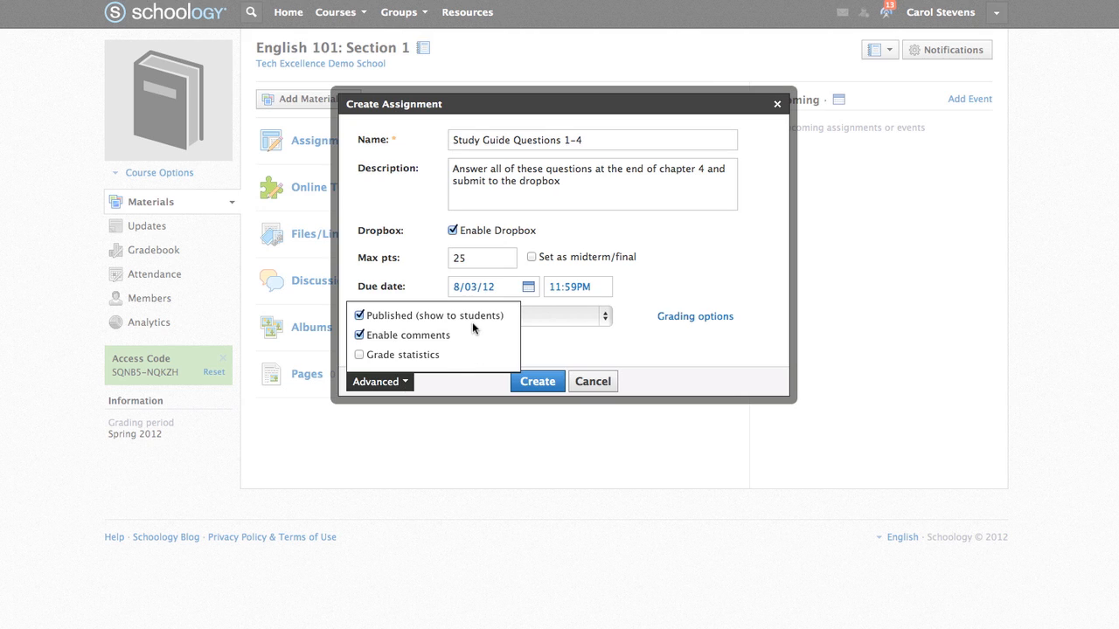
left_click(404, 382)
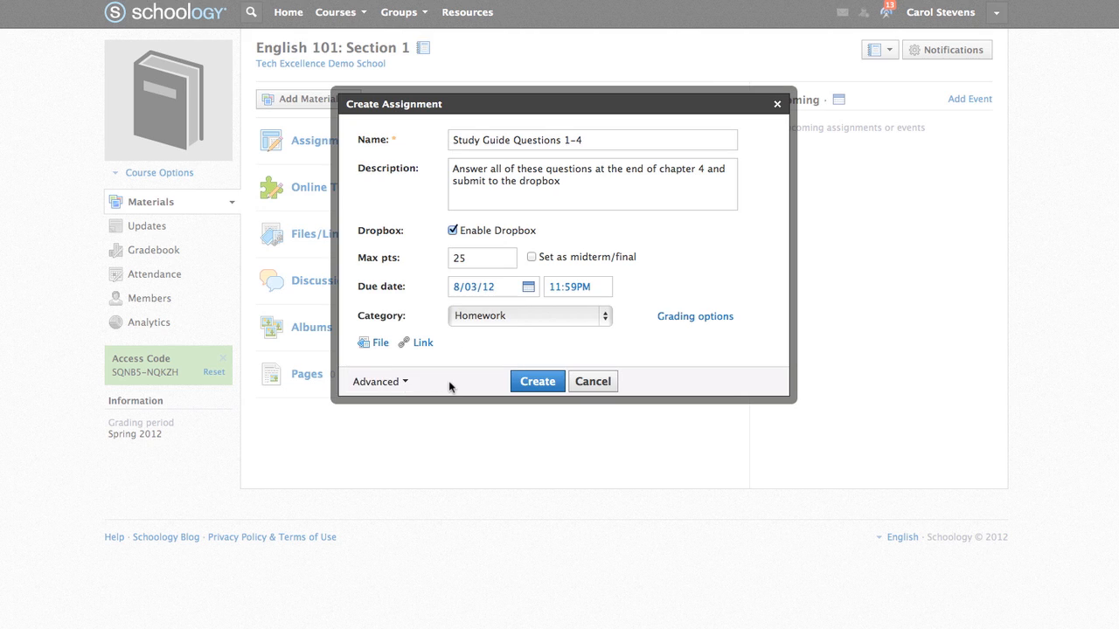
- Attach the Catcher in the Rye chapter .docx file and create the assignment
left_click(380, 344)
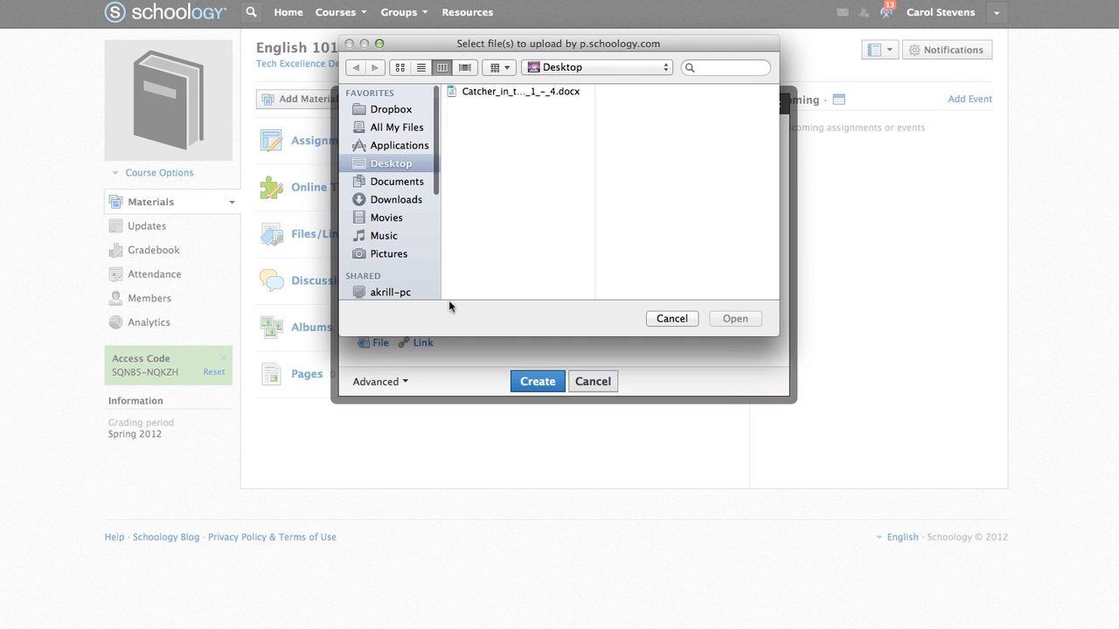
left_click(532, 93)
left_click(735, 318)
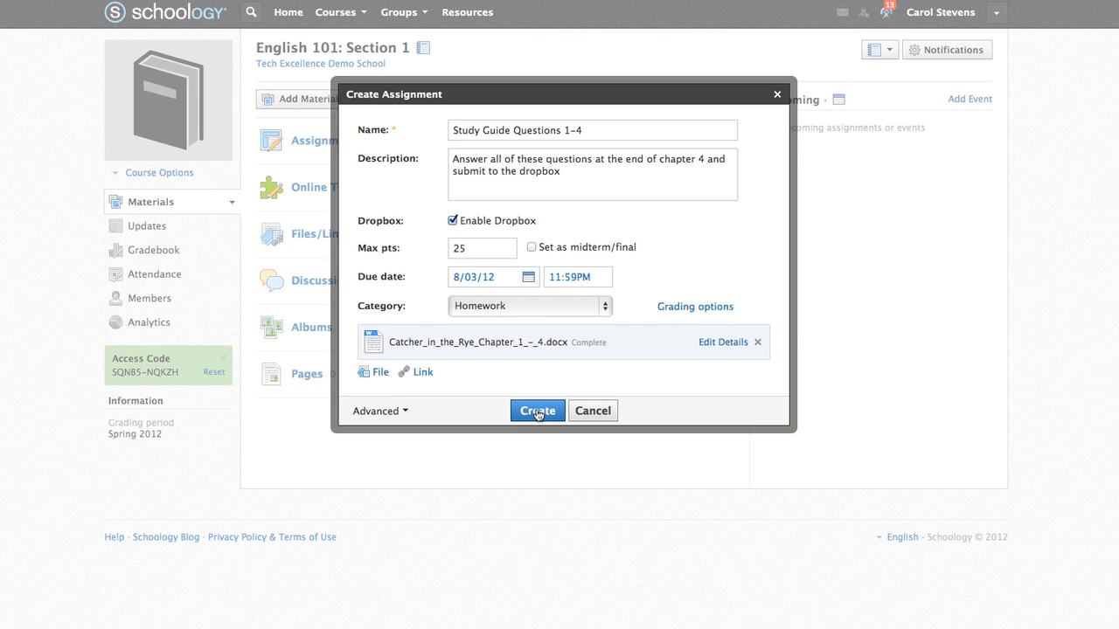
left_click(537, 412)
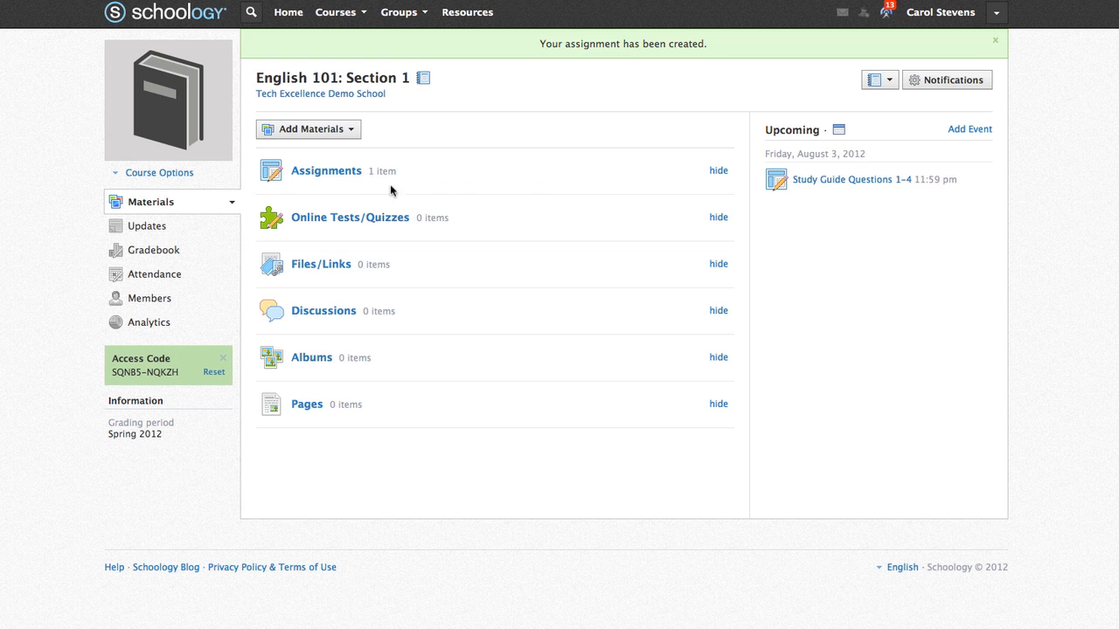
- Create the folder 'Novel: Cather in the Rye' with the author and publication year as its description
left_click(349, 179)
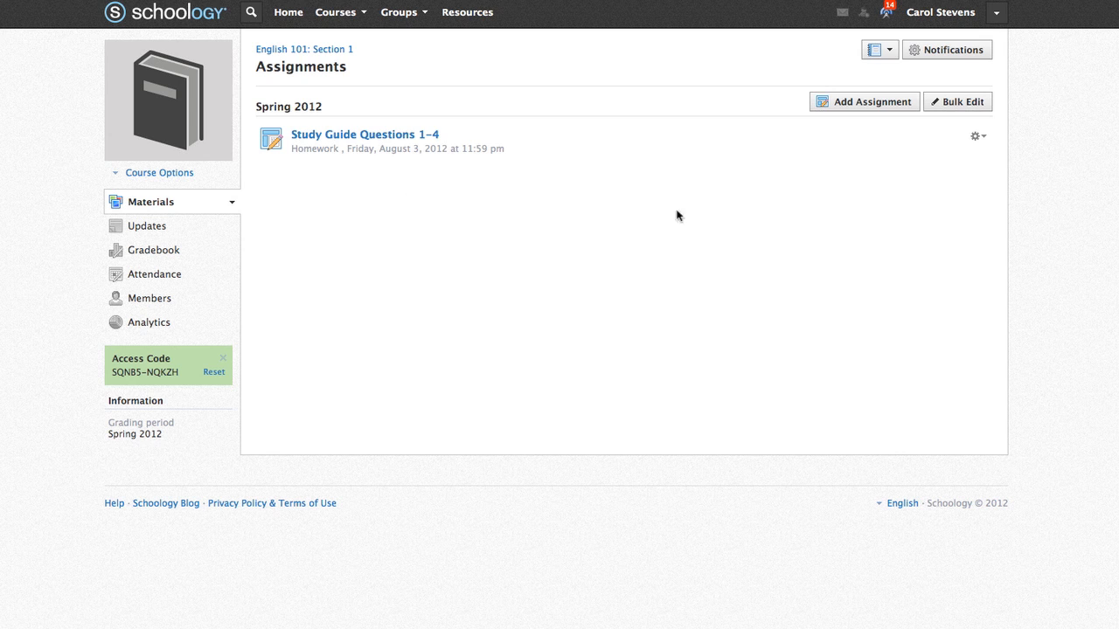
left_click(335, 49)
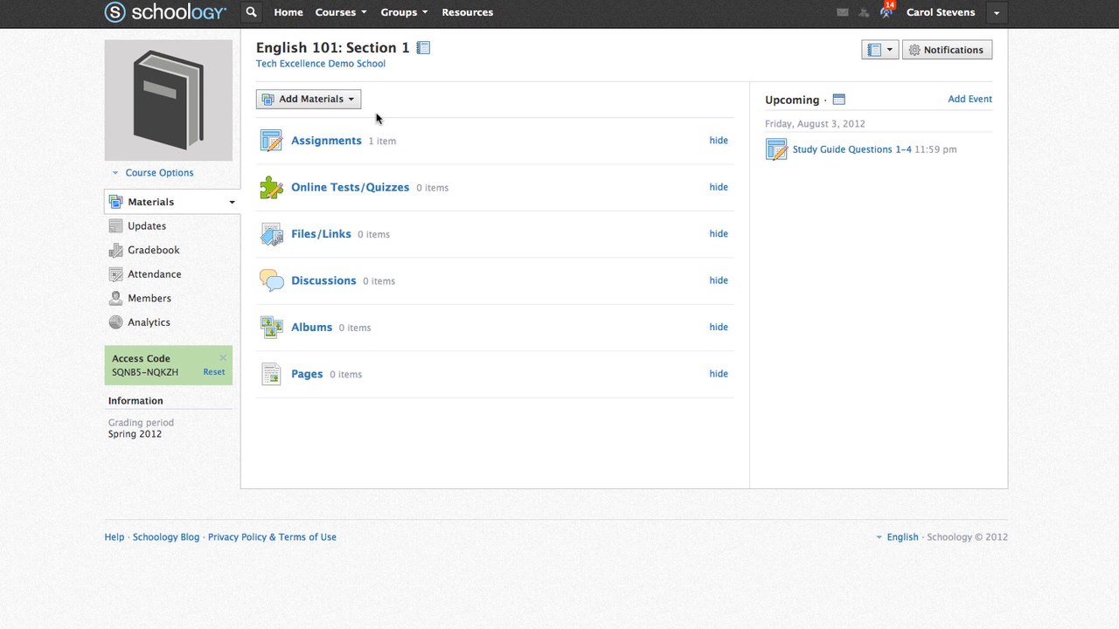
left_click(350, 101)
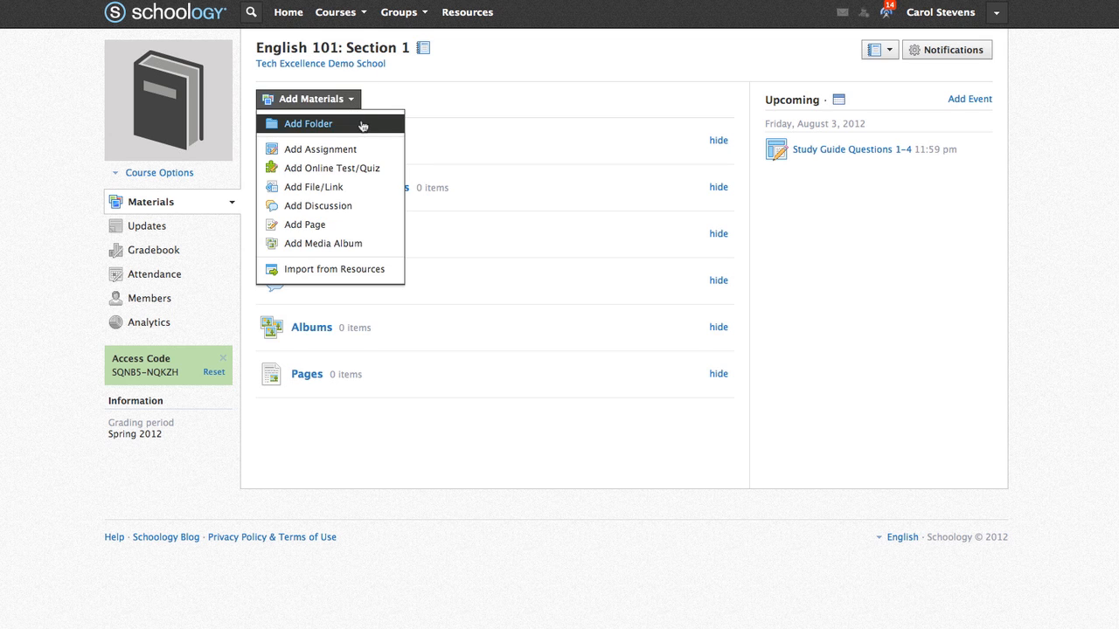
left_click(362, 124)
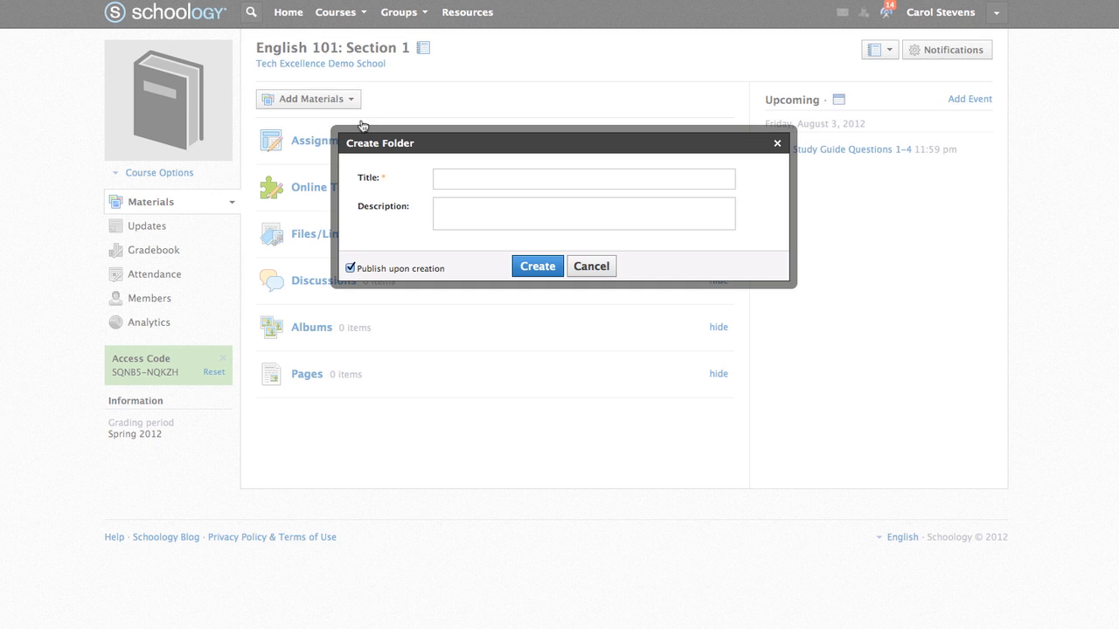
type("Novel: Cather in the Rye")
left_click(463, 217)
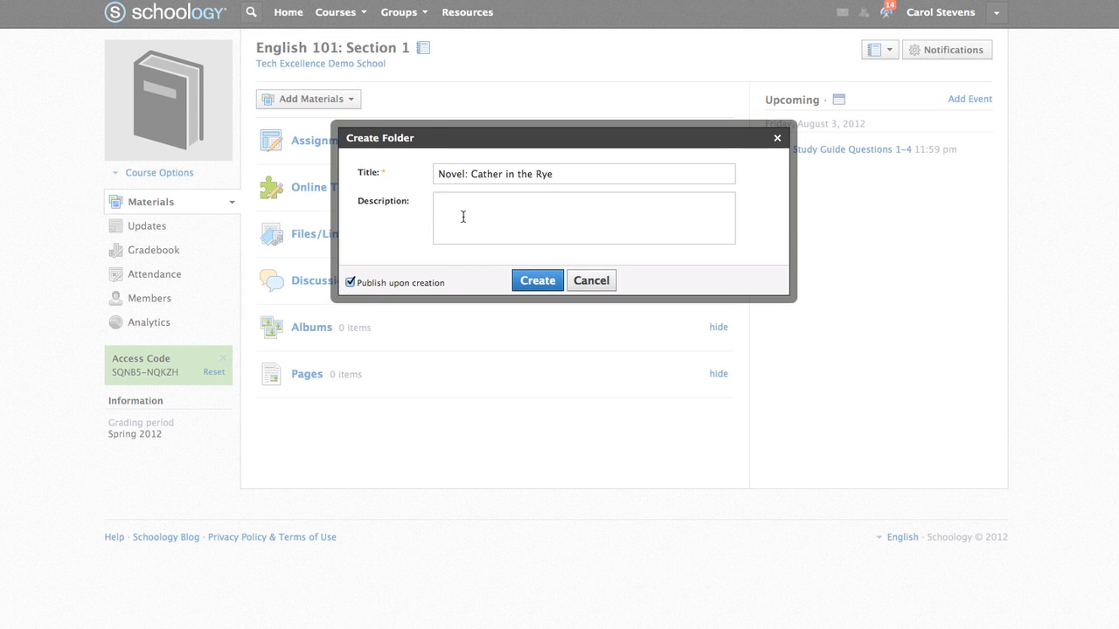
type("By: J.D. Salinger Published: 1951")
left_click(541, 282)
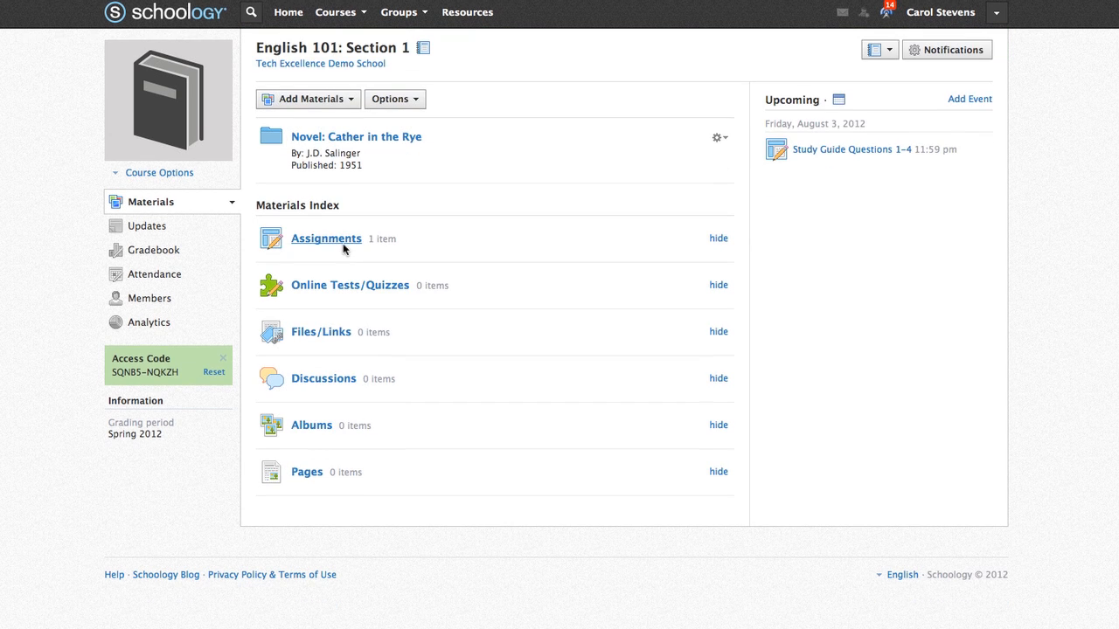
- File the Study Guide Questions 1-4 assignment into the new folder, then open the folder
left_click(326, 239)
left_click(977, 138)
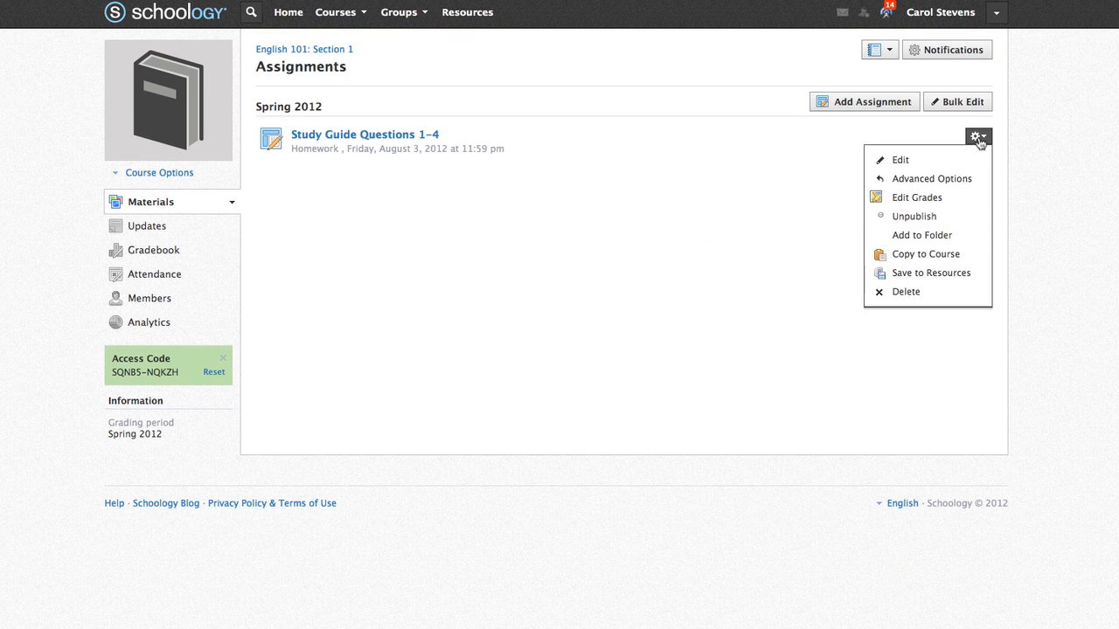
left_click(970, 236)
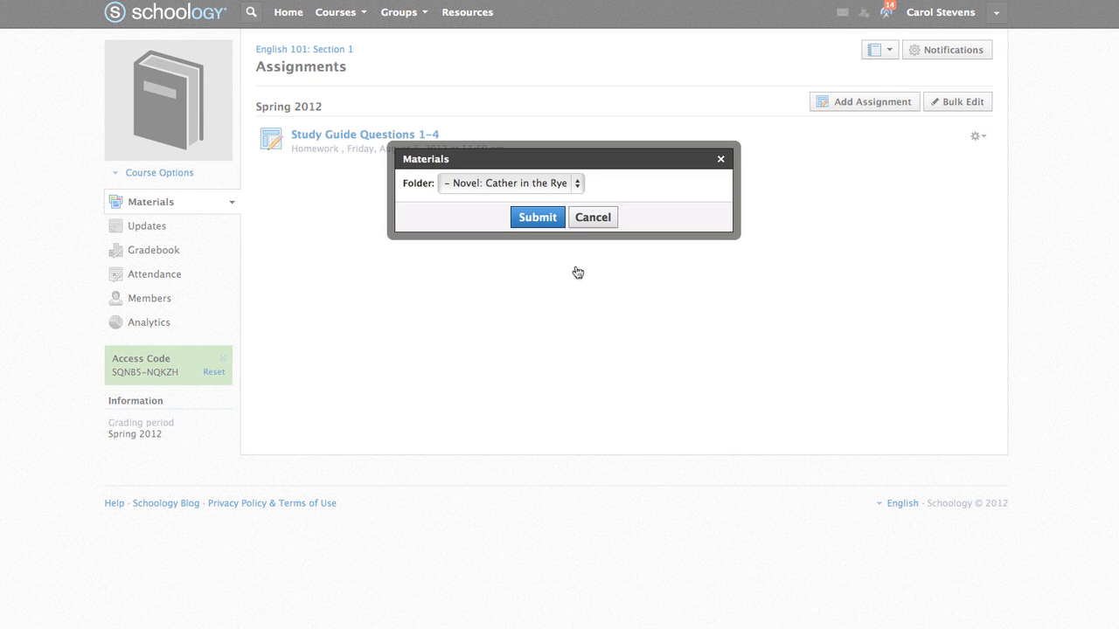
left_click(537, 218)
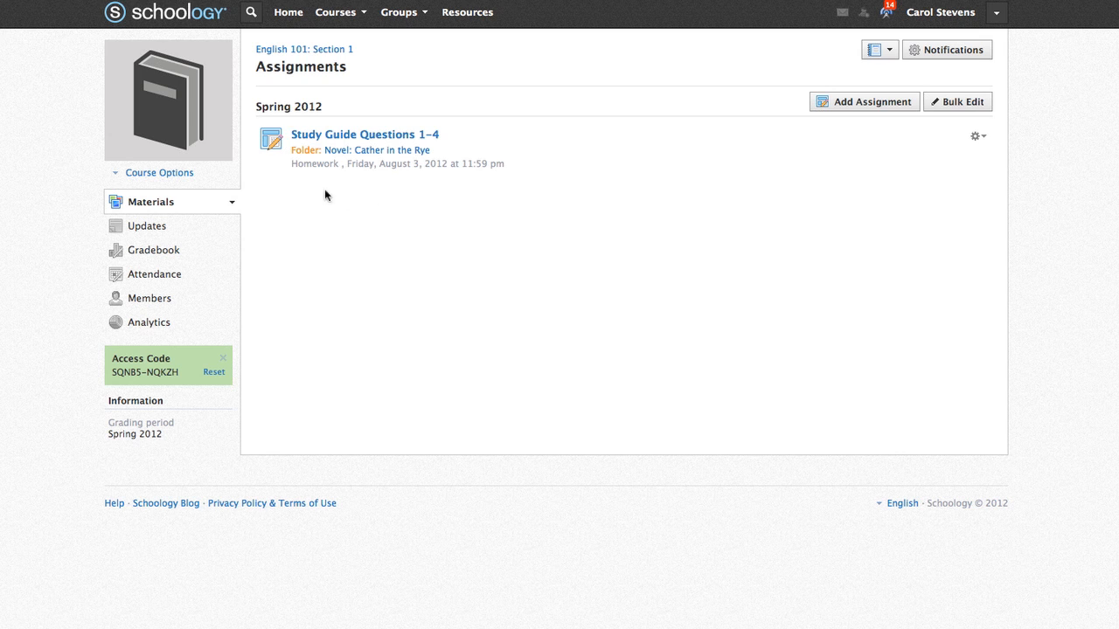
left_click(292, 51)
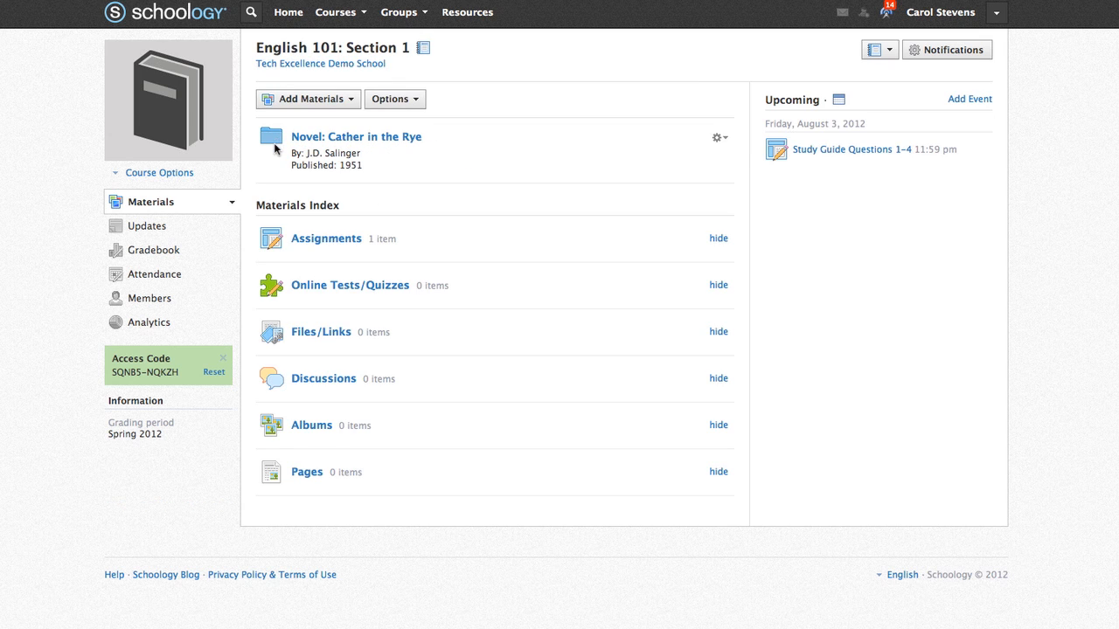
left_click(311, 138)
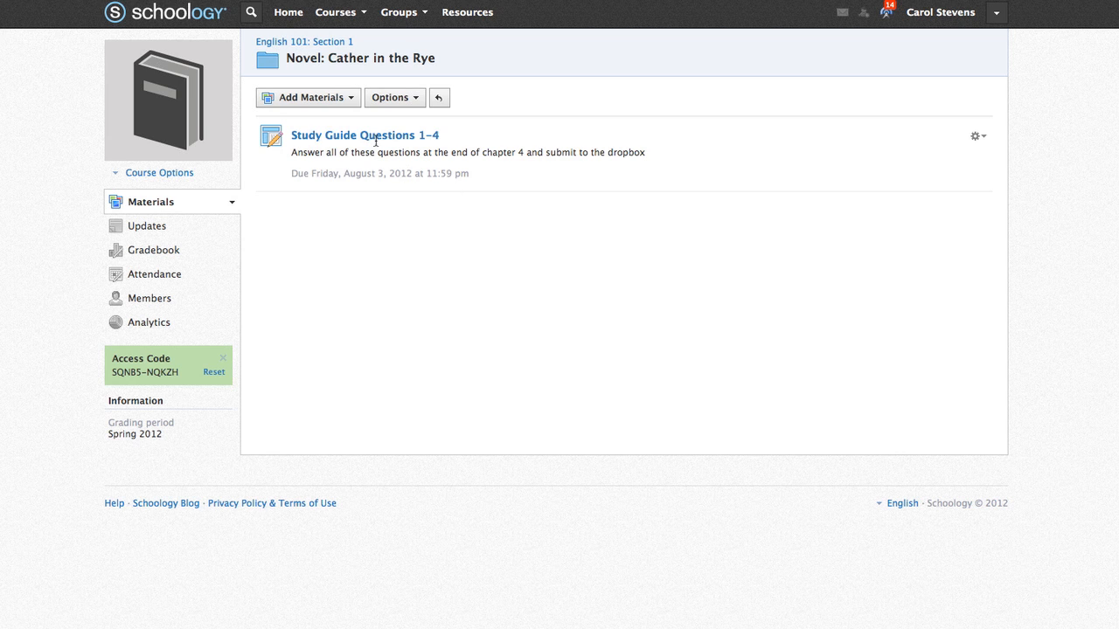
- Start a new test named 'Catcher in the Rye Quiz', due August 10 at 12:00 PM
left_click(352, 101)
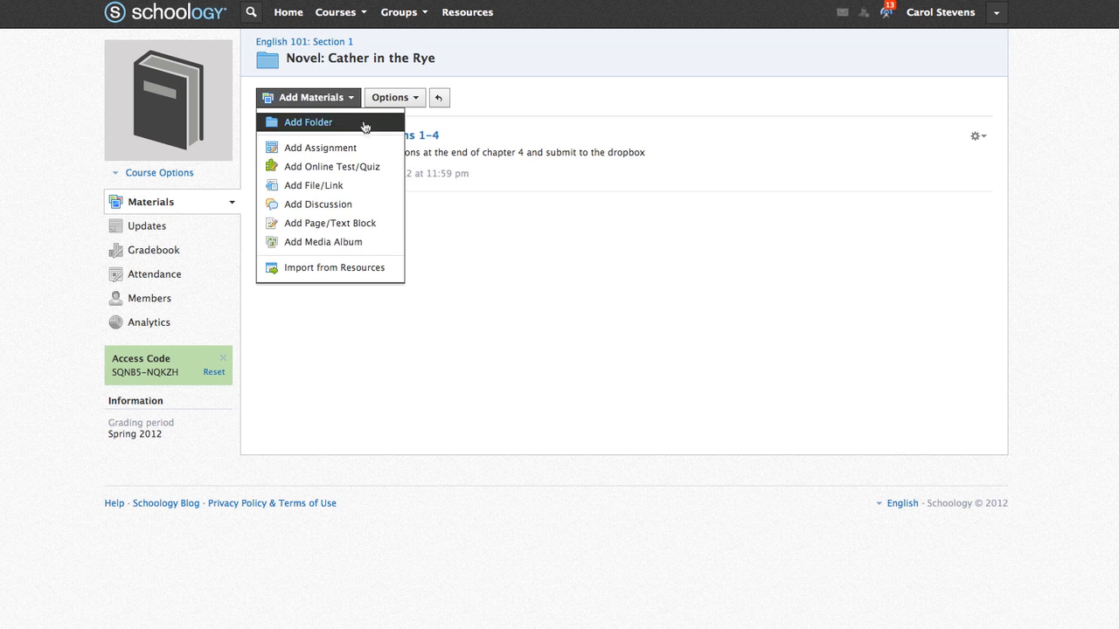
left_click(386, 170)
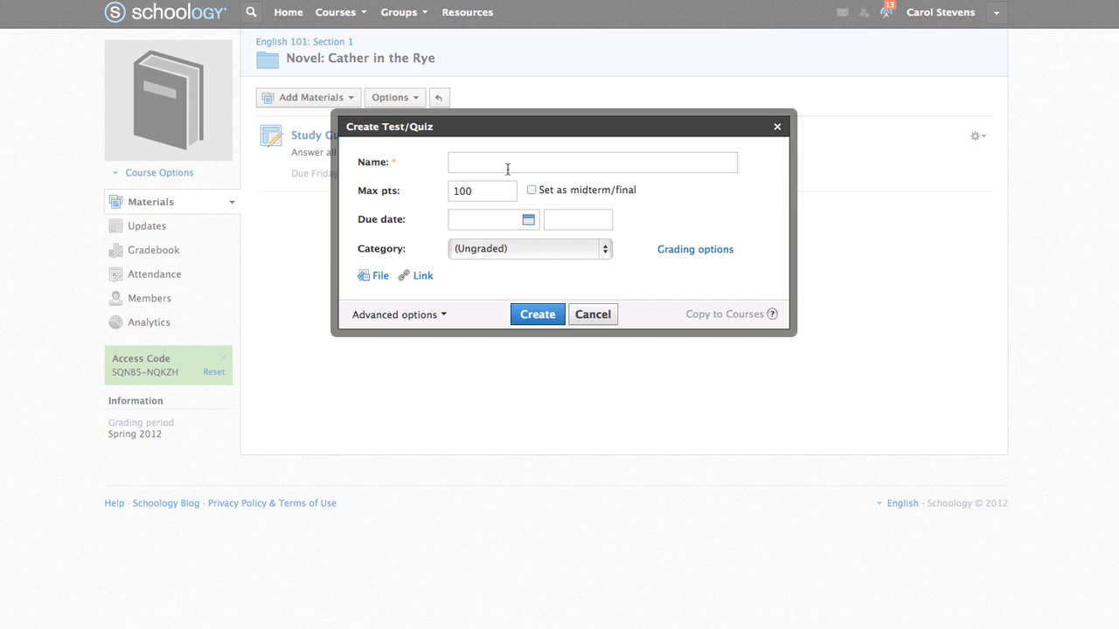
type("Catcher in the Rye Quiz")
left_click(527, 221)
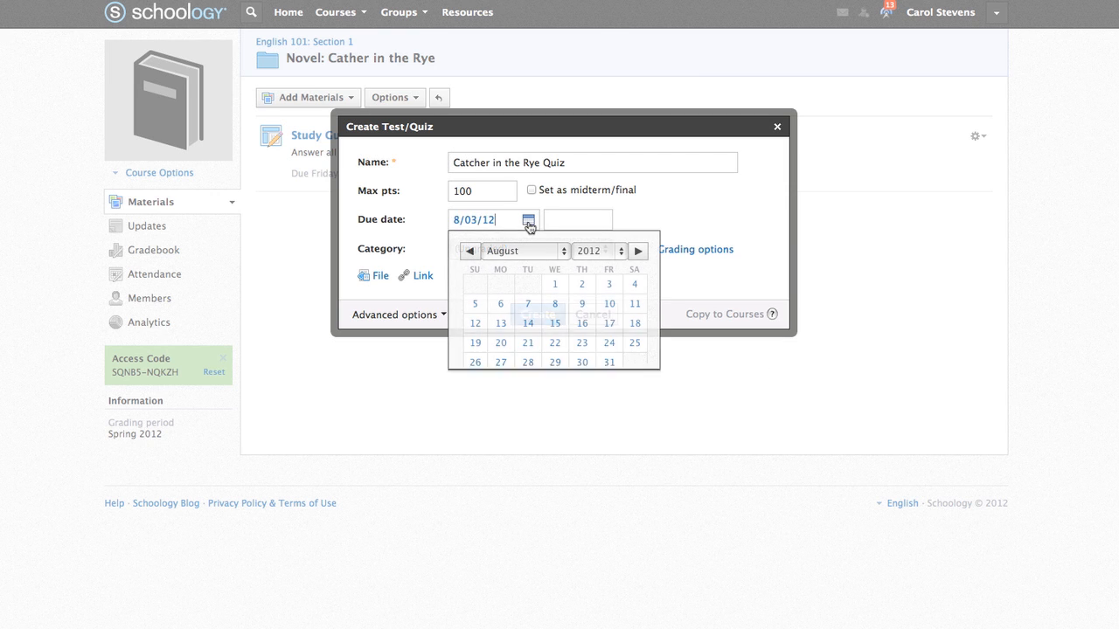
left_click(610, 306)
left_click(582, 225)
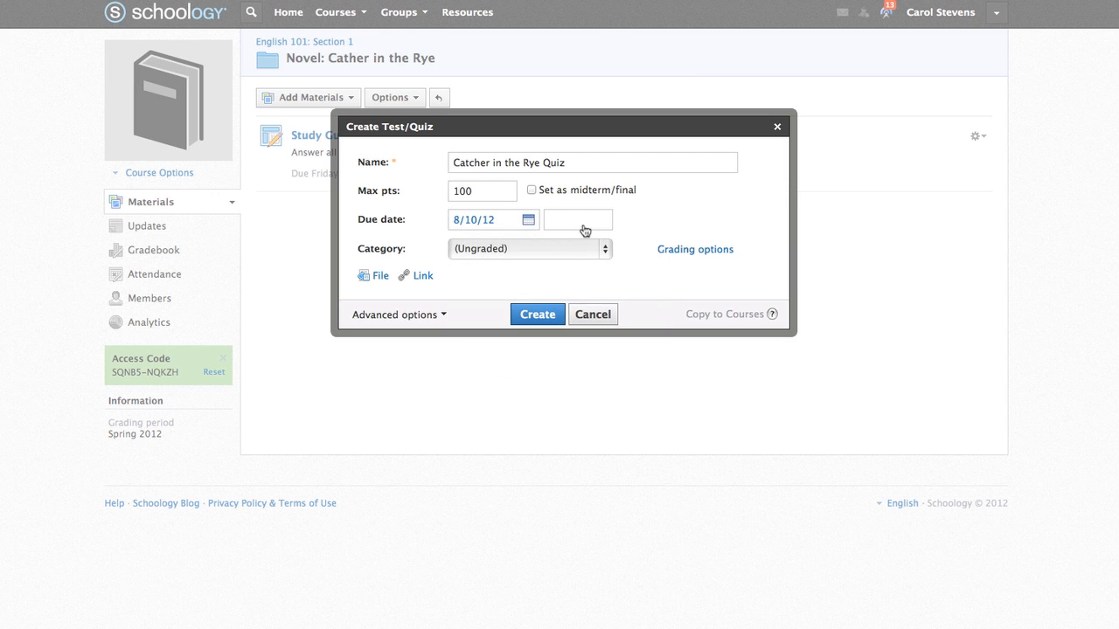
left_click(593, 224)
type("PM")
- Put the quiz in the Tests category with a Numeric grading scale and grade statistics on, and create it
left_click(610, 252)
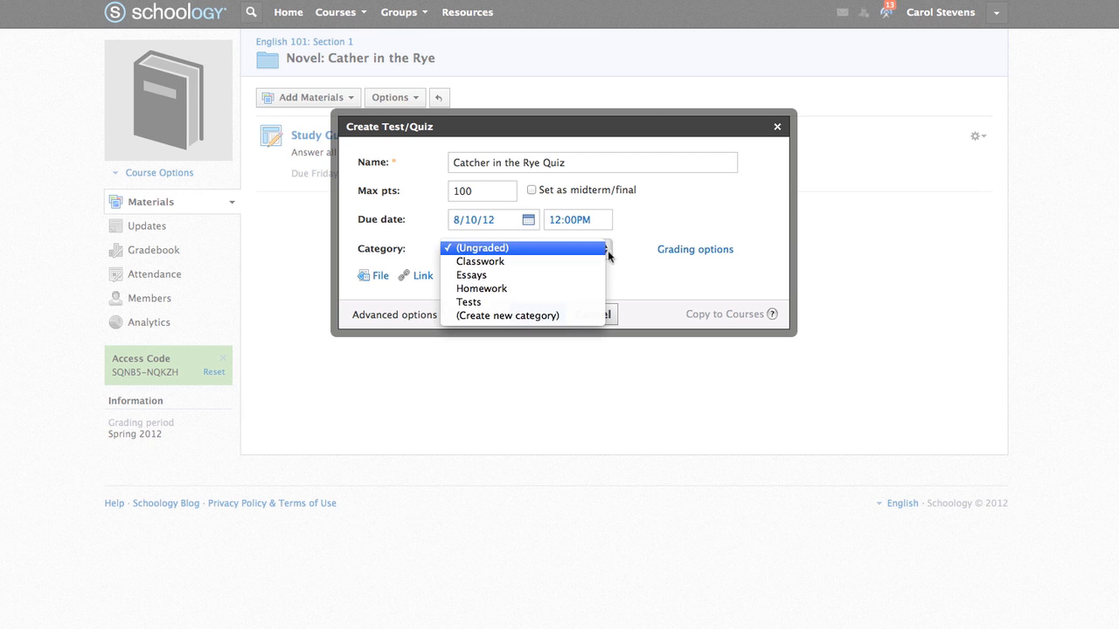
left_click(602, 302)
left_click(683, 252)
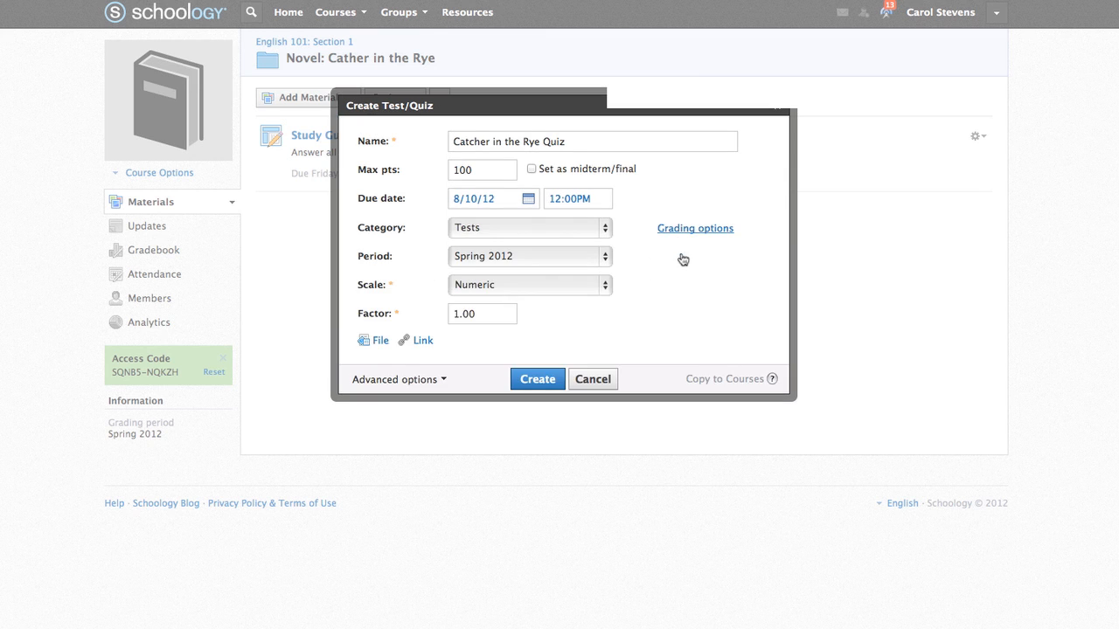
left_click(603, 286)
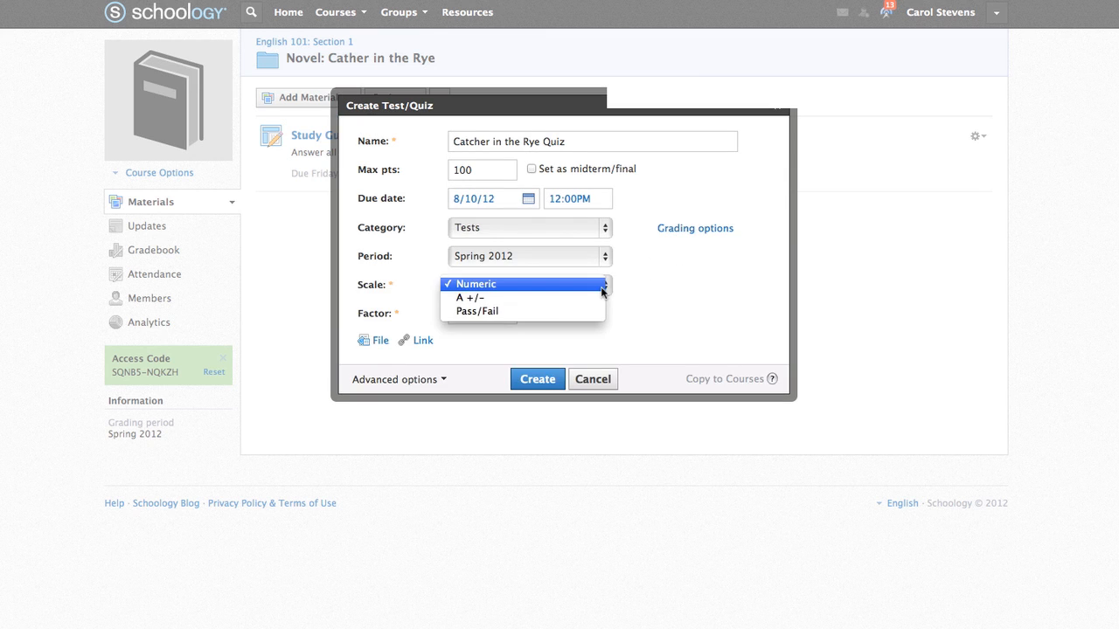
left_click(656, 294)
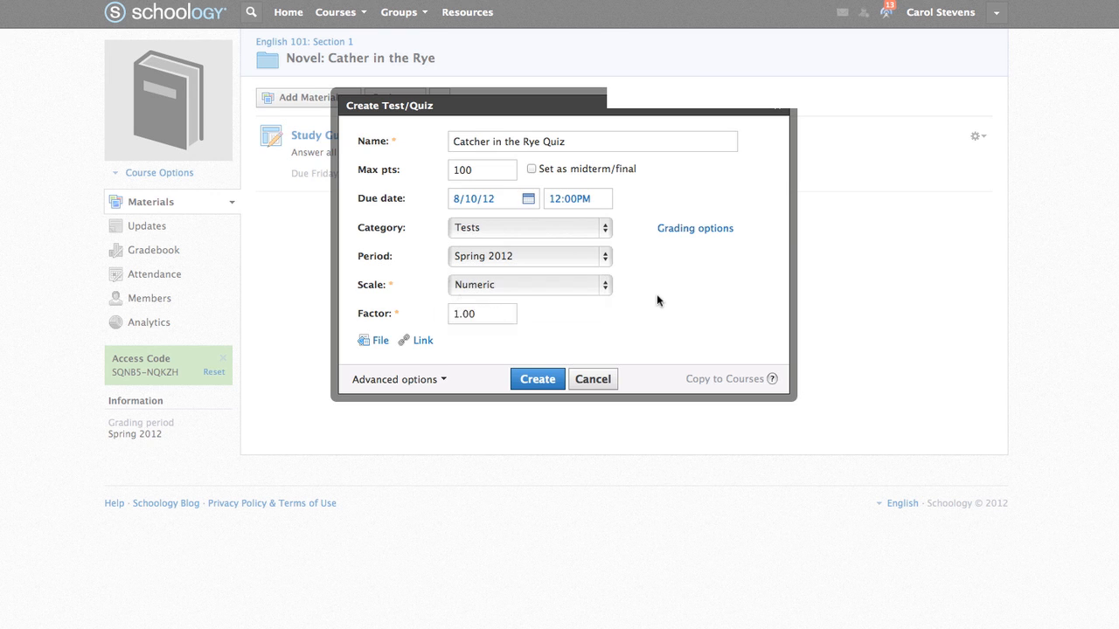
left_click(705, 232)
left_click(442, 315)
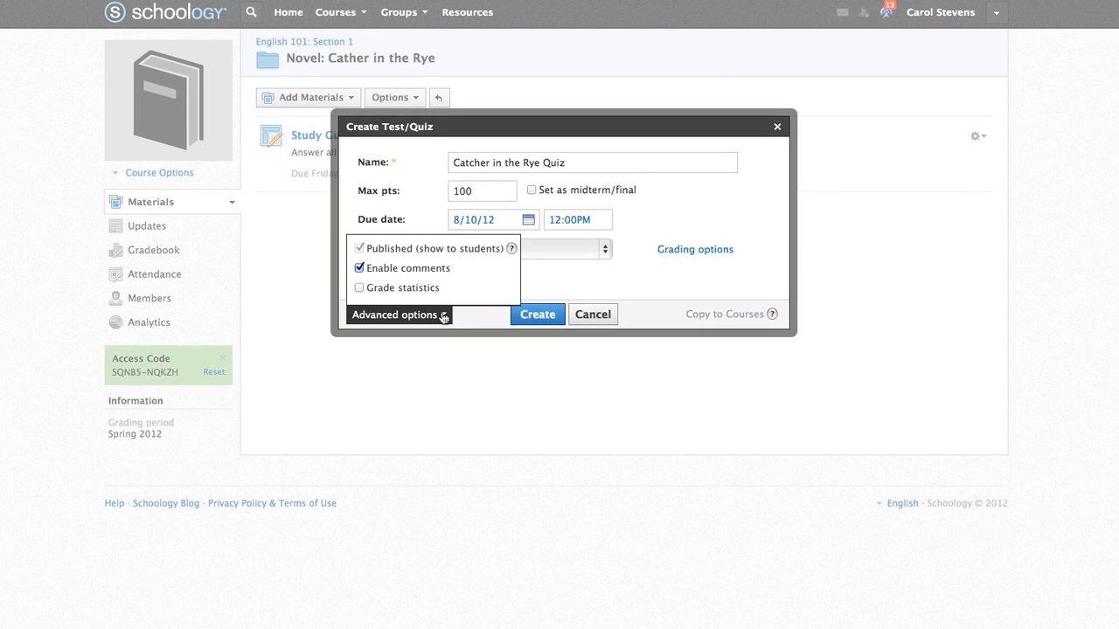
left_click(363, 289)
left_click(582, 284)
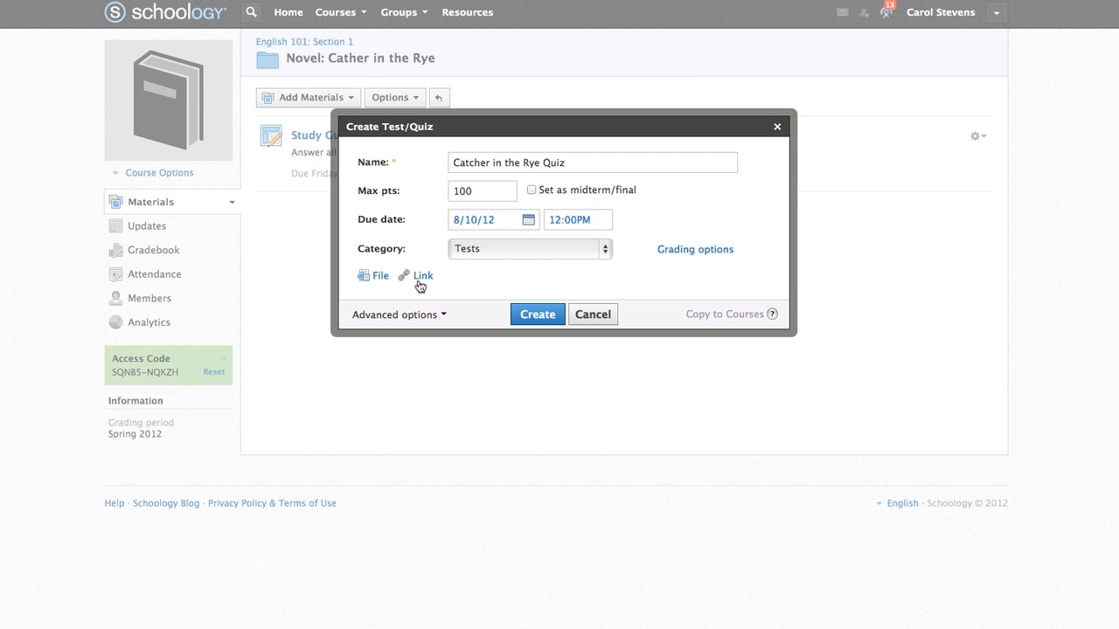
left_click(538, 322)
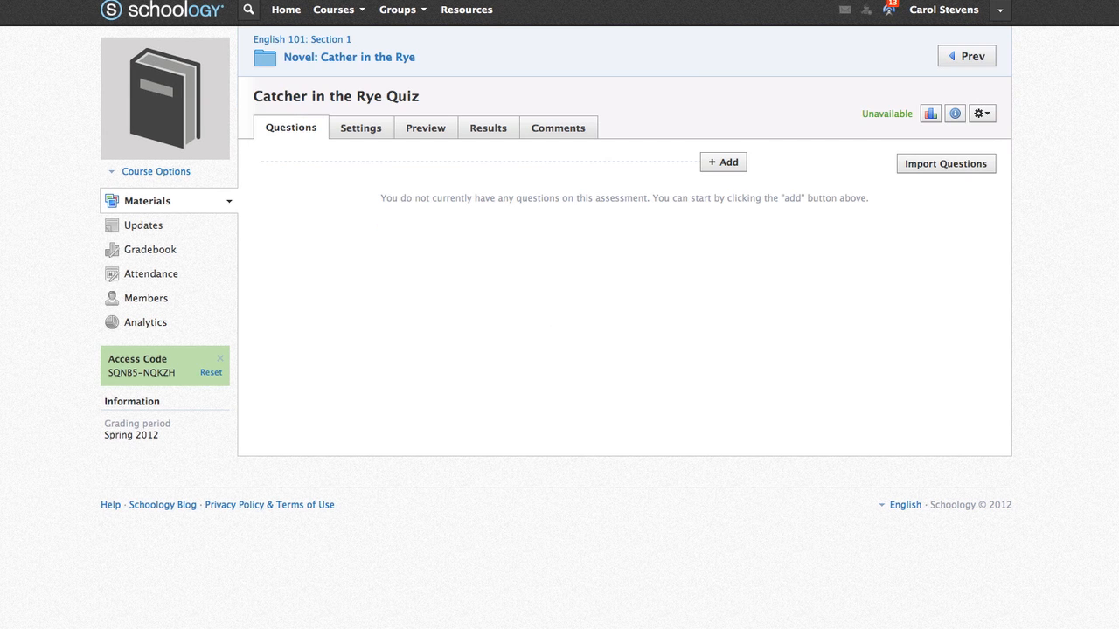
- Add a True/False question stating Holden Caulfield is the main character, with True as the correct answer
left_click(944, 166)
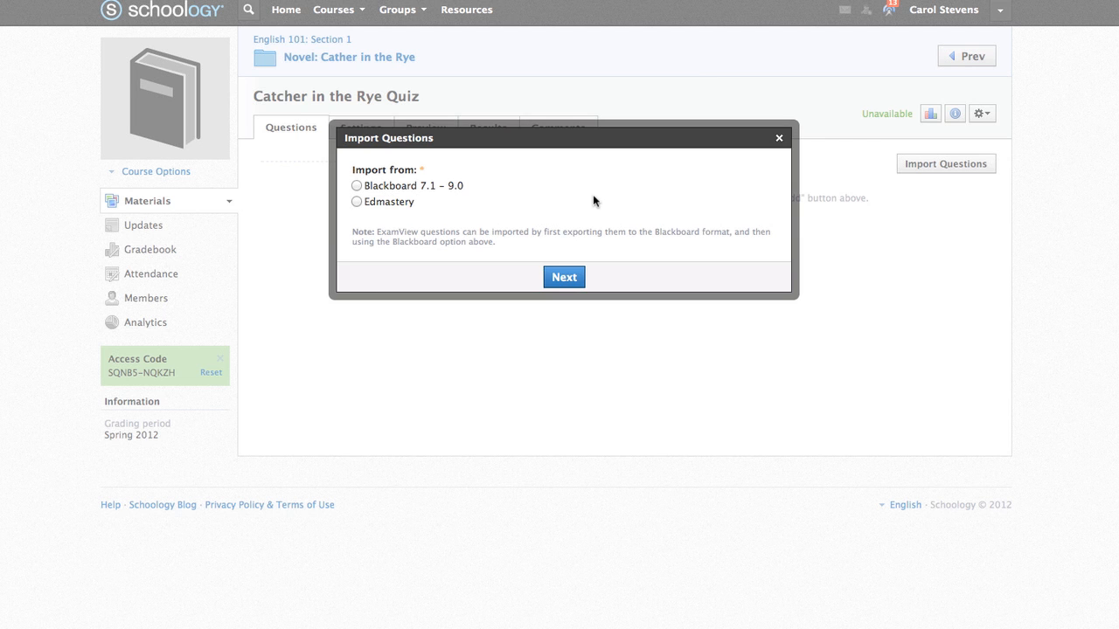
left_click(778, 138)
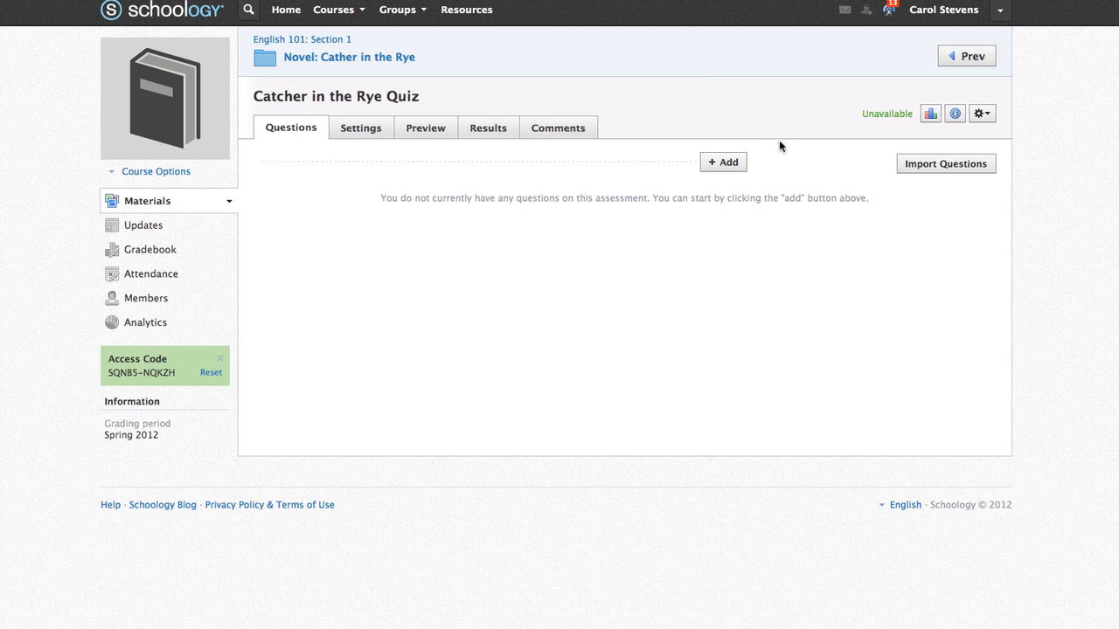
left_click(727, 167)
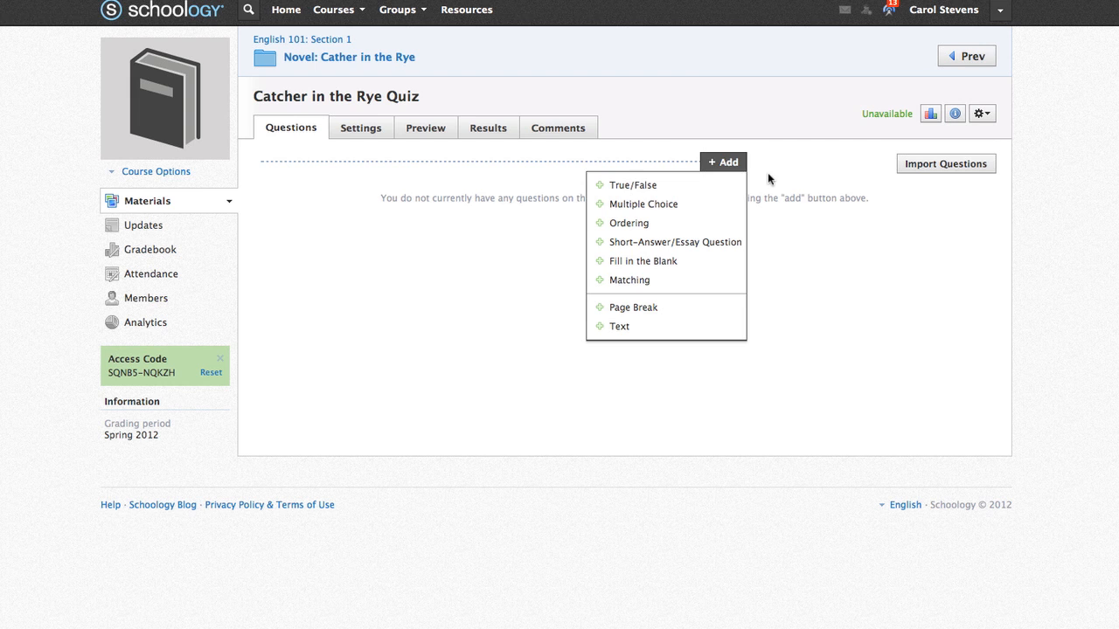
left_click(644, 188)
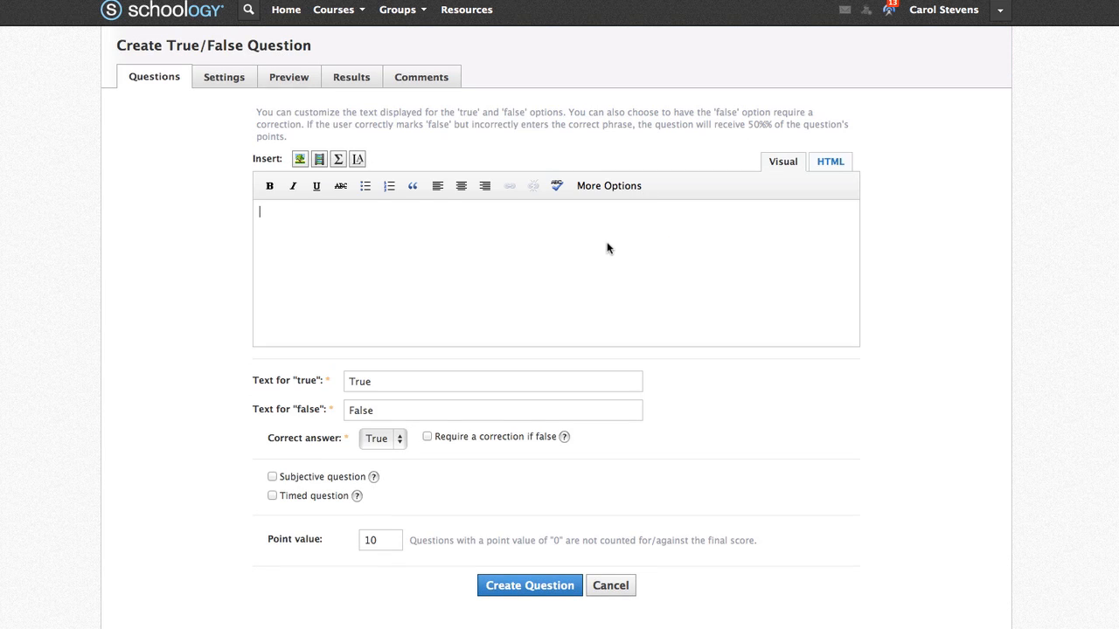
type("Holden Caulfield is the main character of Catcher in the Rye.")
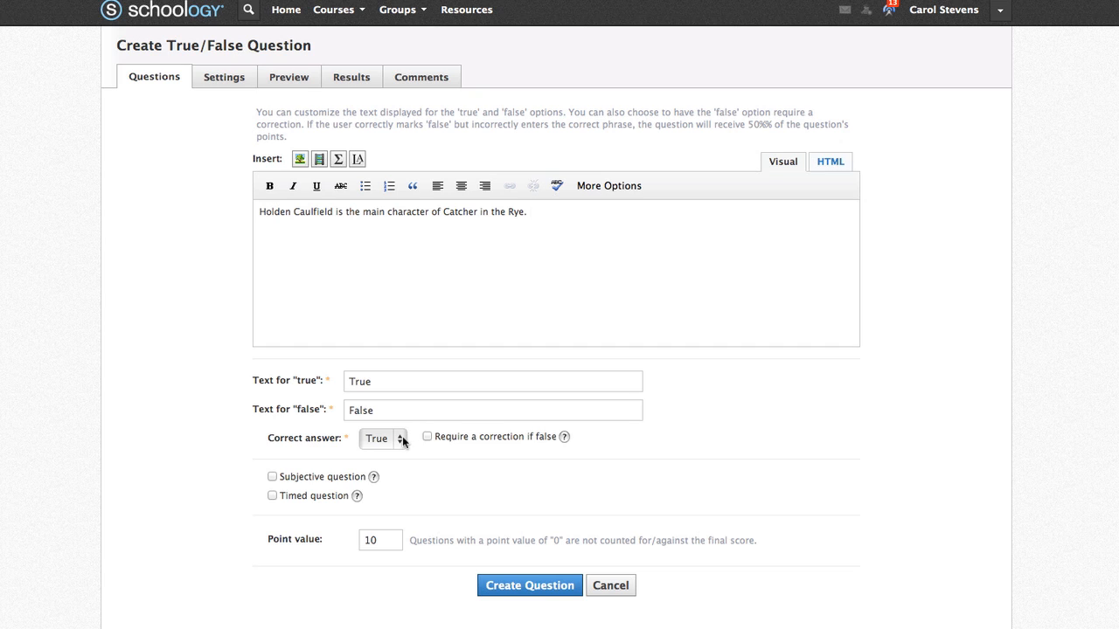
left_click(402, 441)
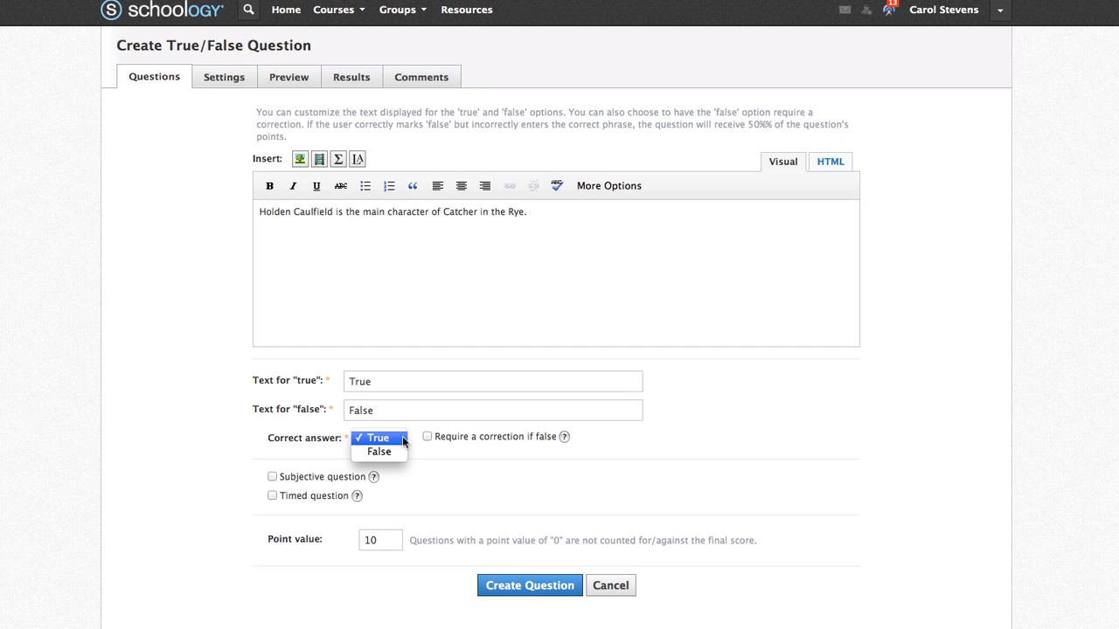
left_click(402, 439)
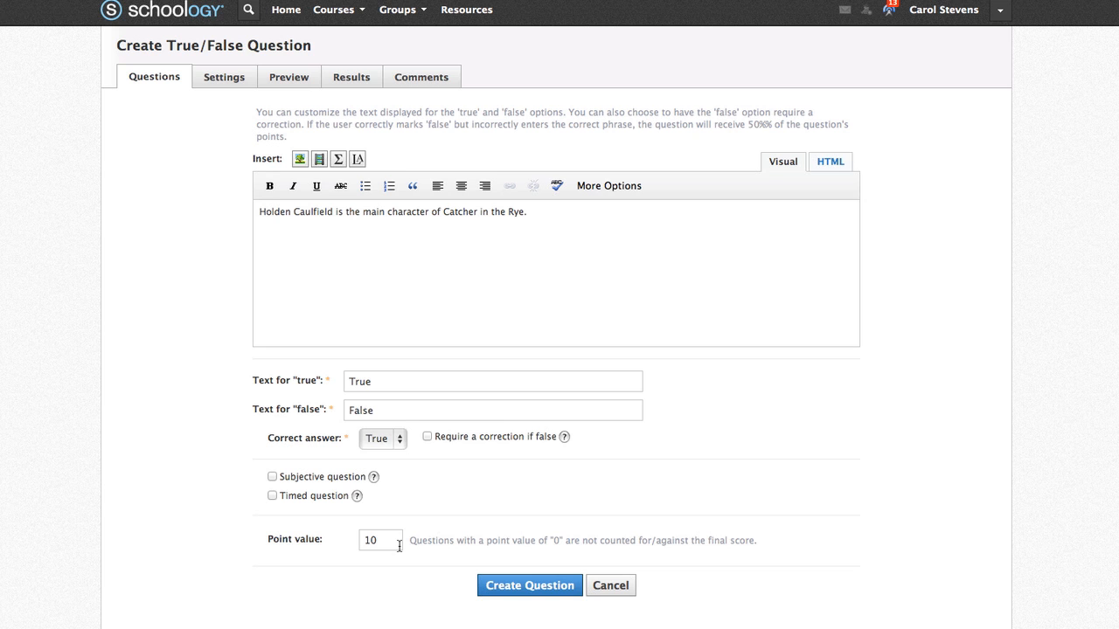
left_click(520, 590)
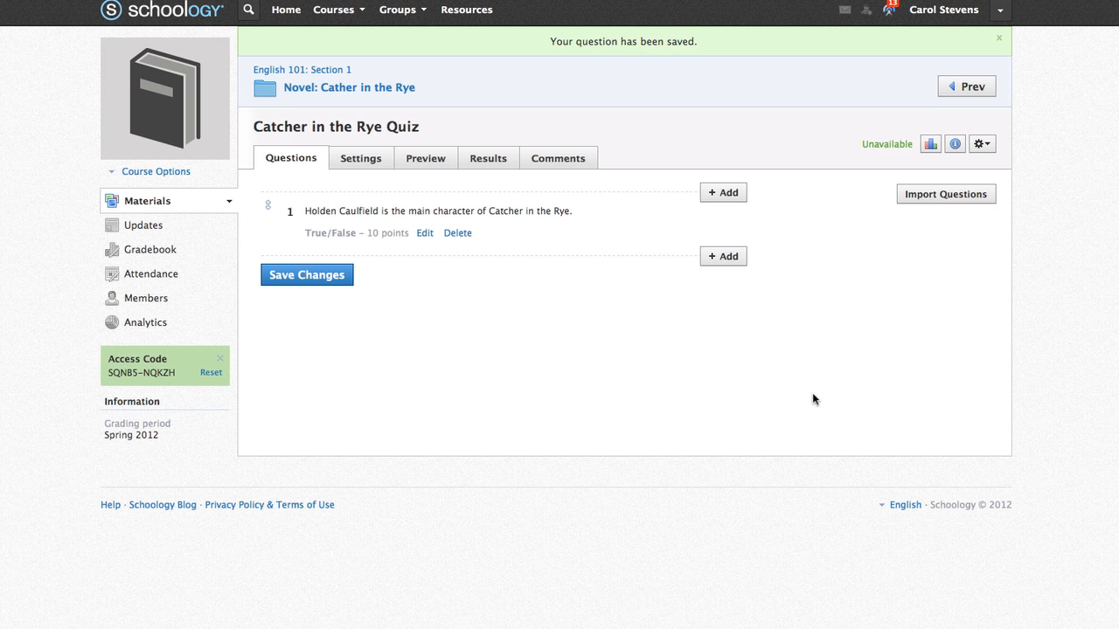
- Write the multiple-choice question 'Who is Holden Caulfield?' with five answer choices, from newspaper writer to homeless brat
left_click(721, 257)
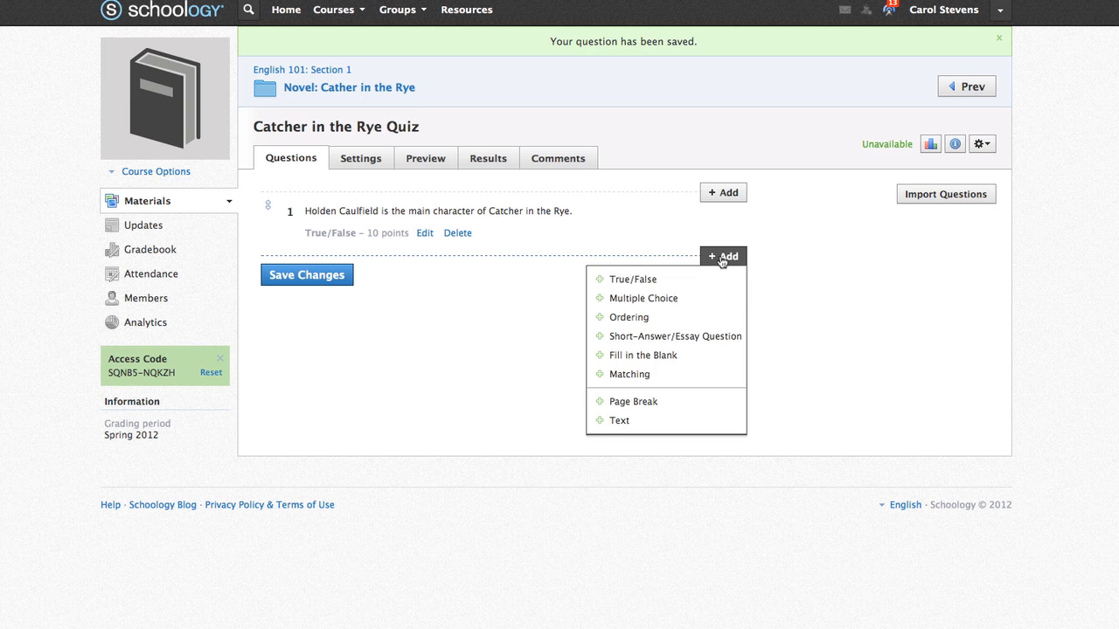
left_click(717, 300)
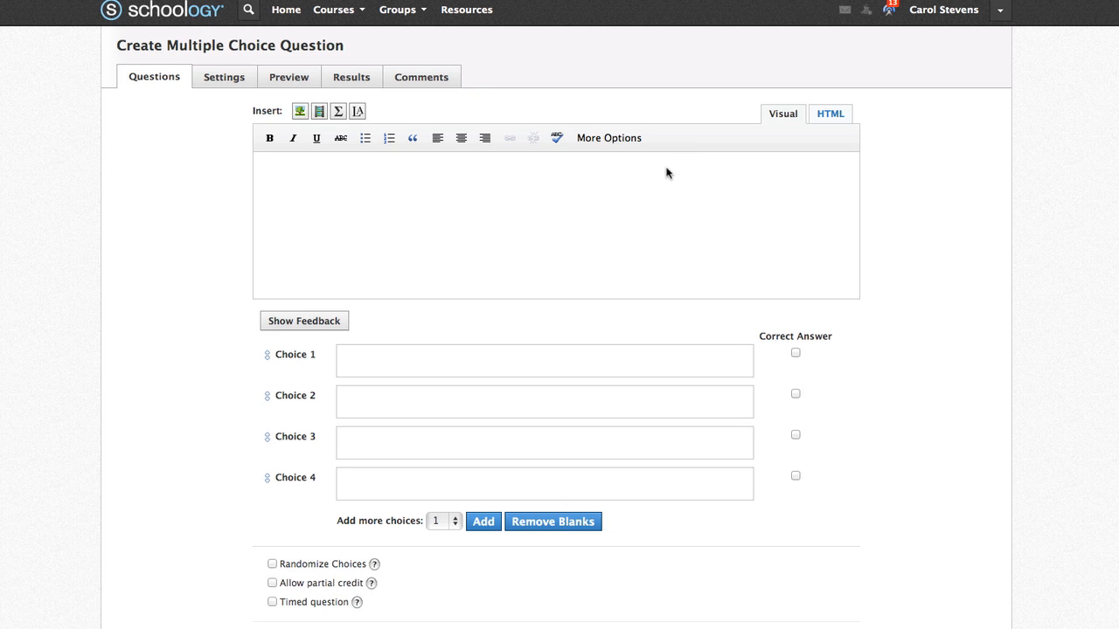
type("Who is Holden Caulfield?")
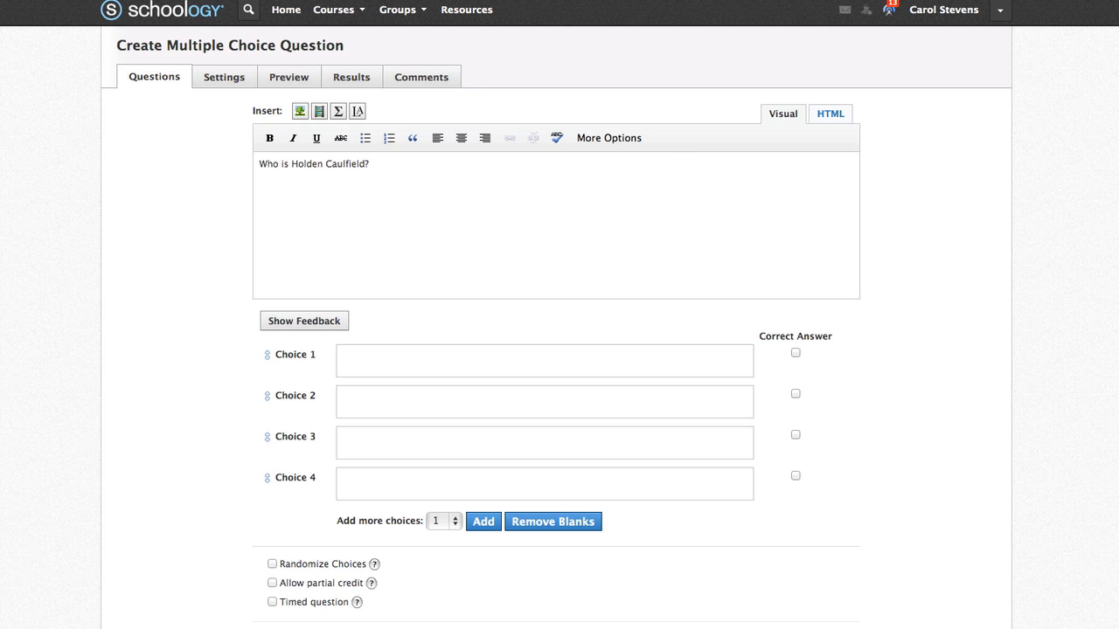
left_click(602, 367)
type("He is a writer for a New York newspaper.")
left_click(606, 400)
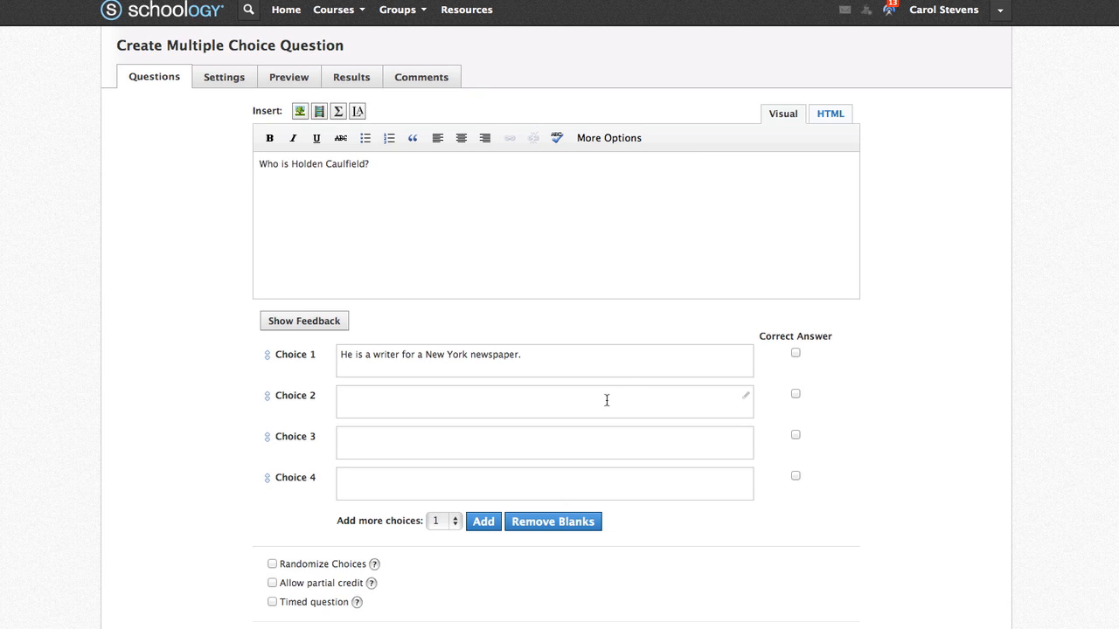
type("He is a sixteen year old student at a prep school in Pennsylvania.")
left_click(624, 447)
type("He is a psychiatrist at a well-known hospital in California.")
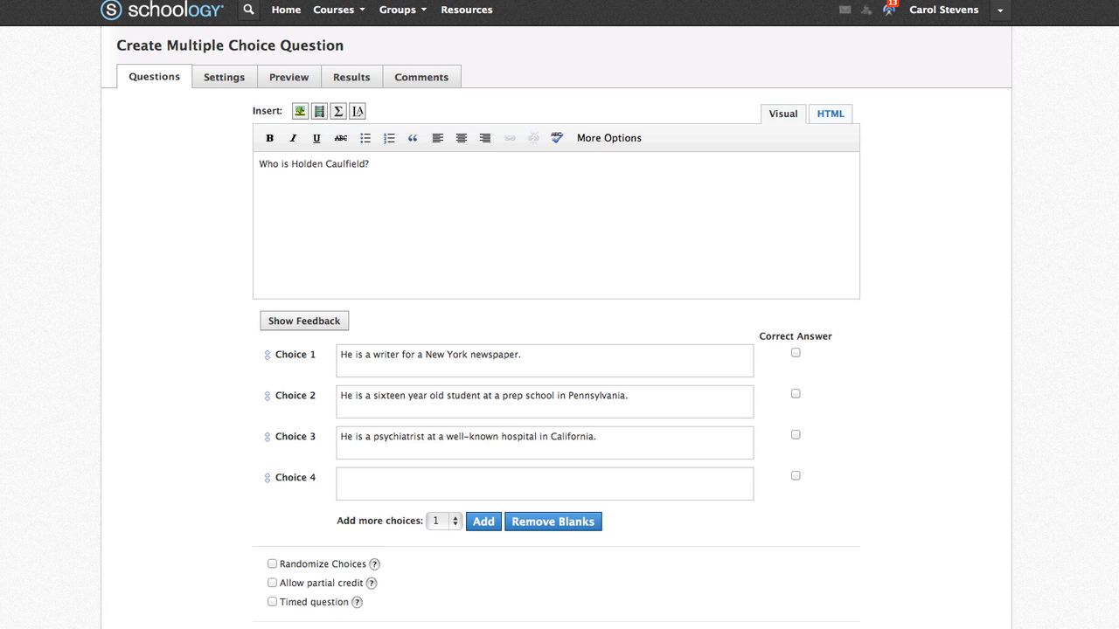
left_click(453, 479)
type("He is an up and coming movie star in Hollywood.")
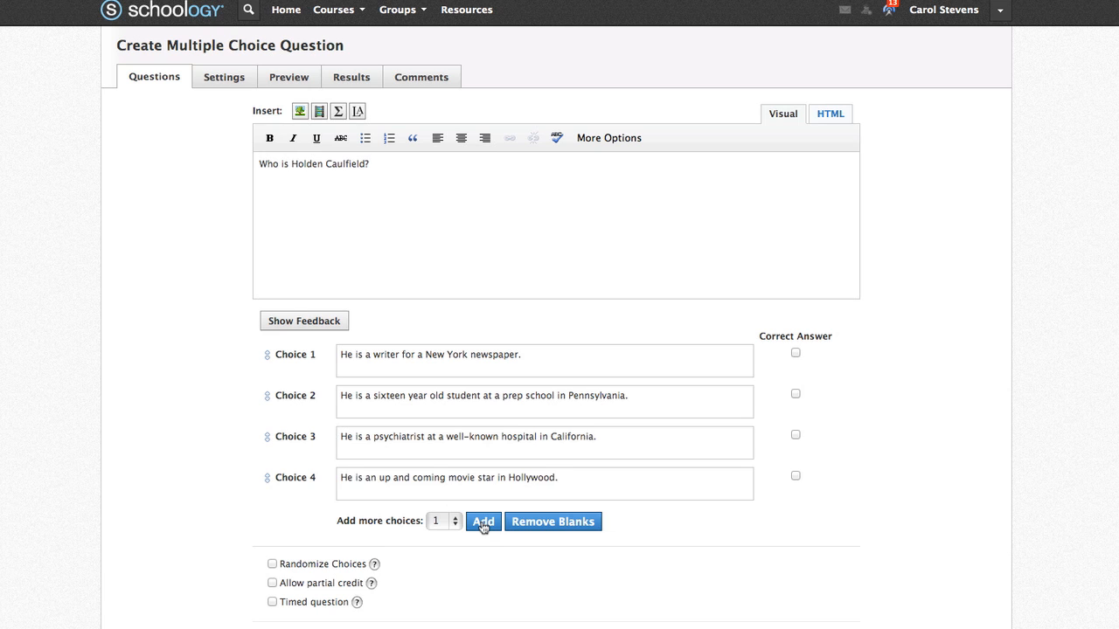
left_click(483, 523)
type("He is a homeless brat")
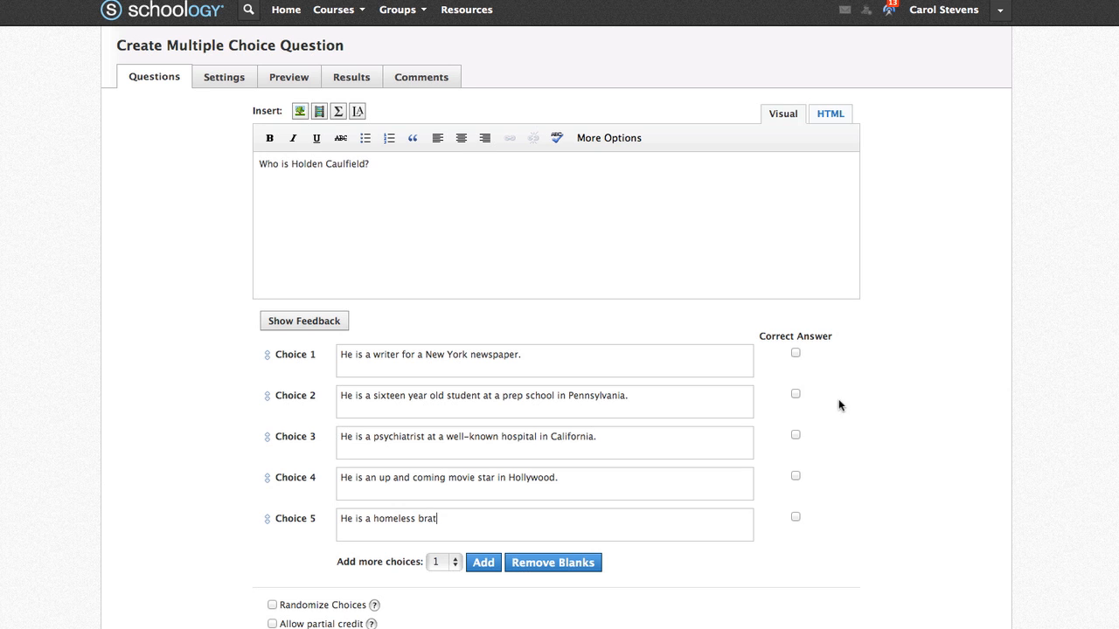
- Mark the prep-school student choice correct, randomize the choices, and save the question
left_click(796, 394)
scroll(874, 523, "down", 3)
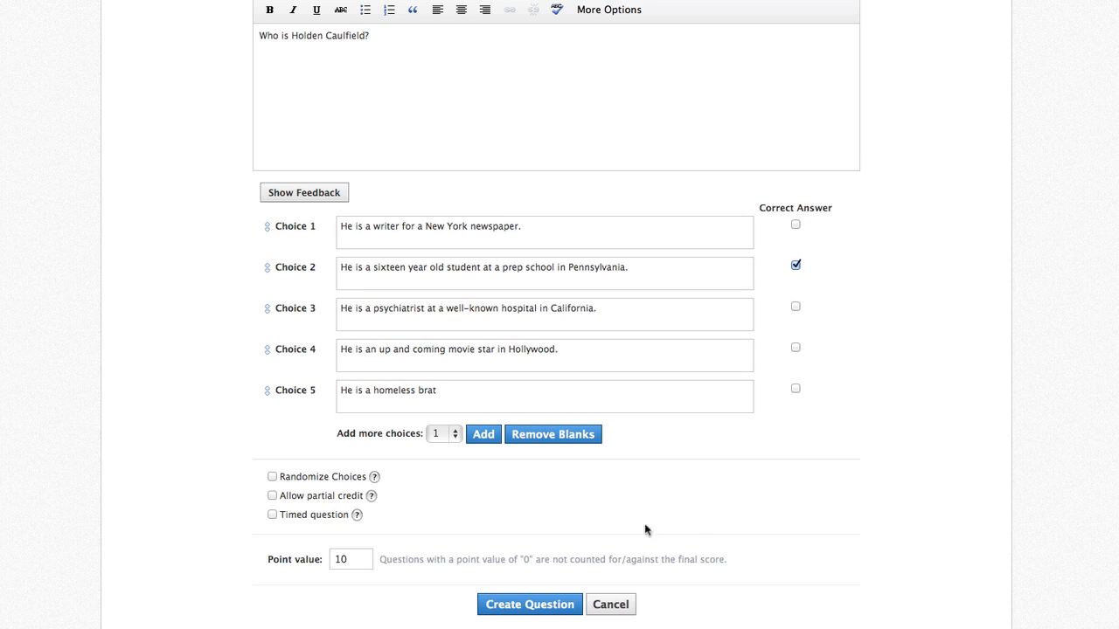
left_click(270, 478)
left_click(504, 607)
- Add an ordering question 'Put the following events in chronological order.' with four Holden story events
left_click(722, 294)
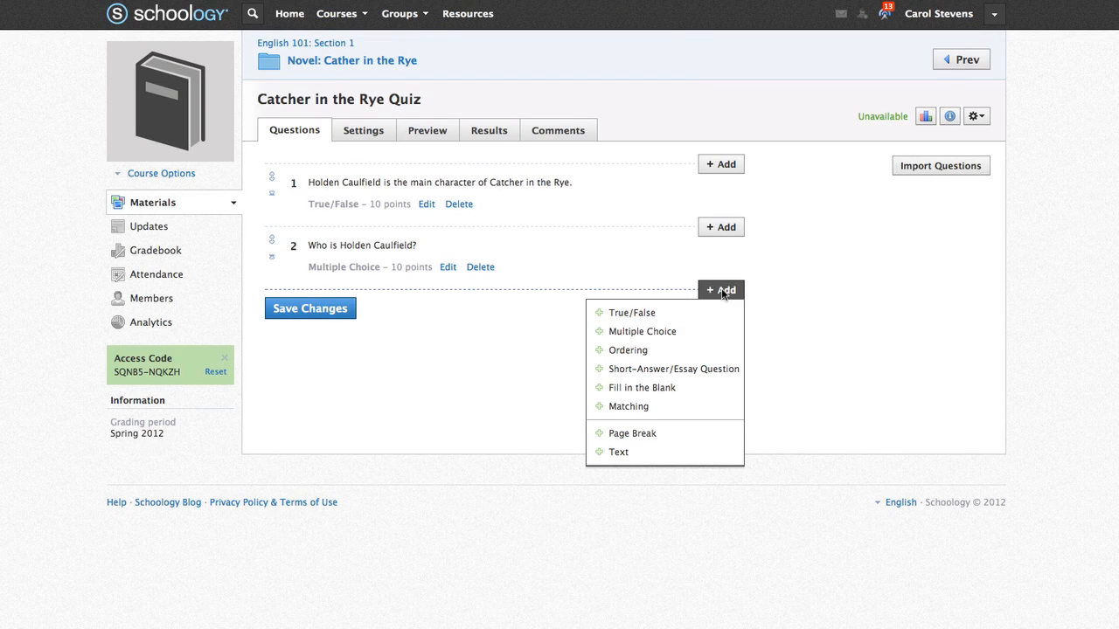
left_click(723, 351)
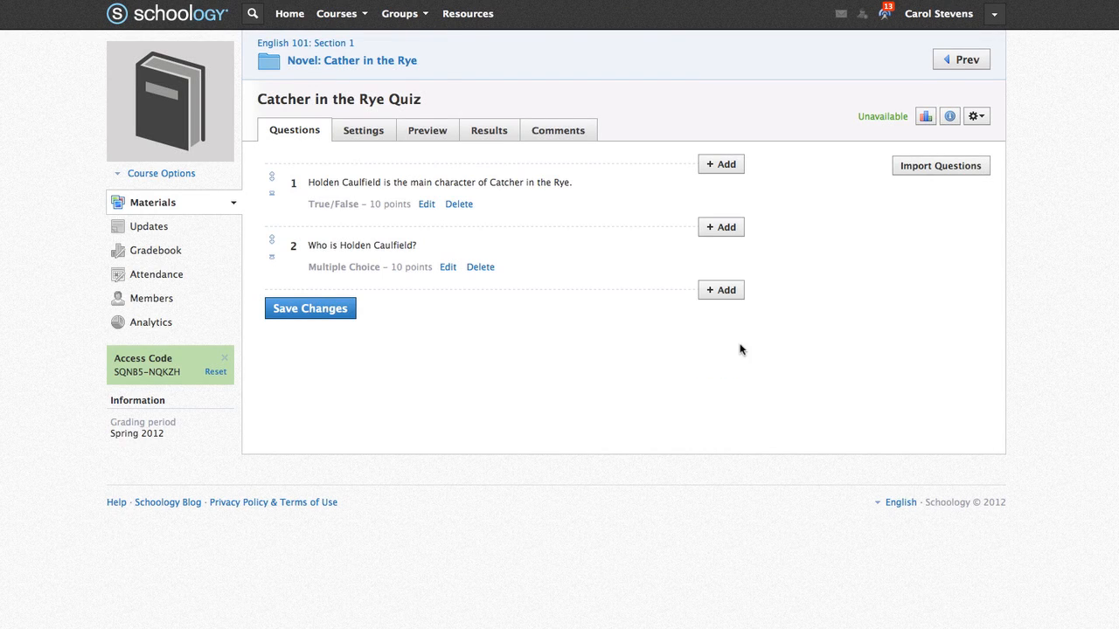
left_click(626, 210)
type("Put the following events in chronological order.")
left_click(609, 354)
type("Holden goes to New York City for a fencing match.")
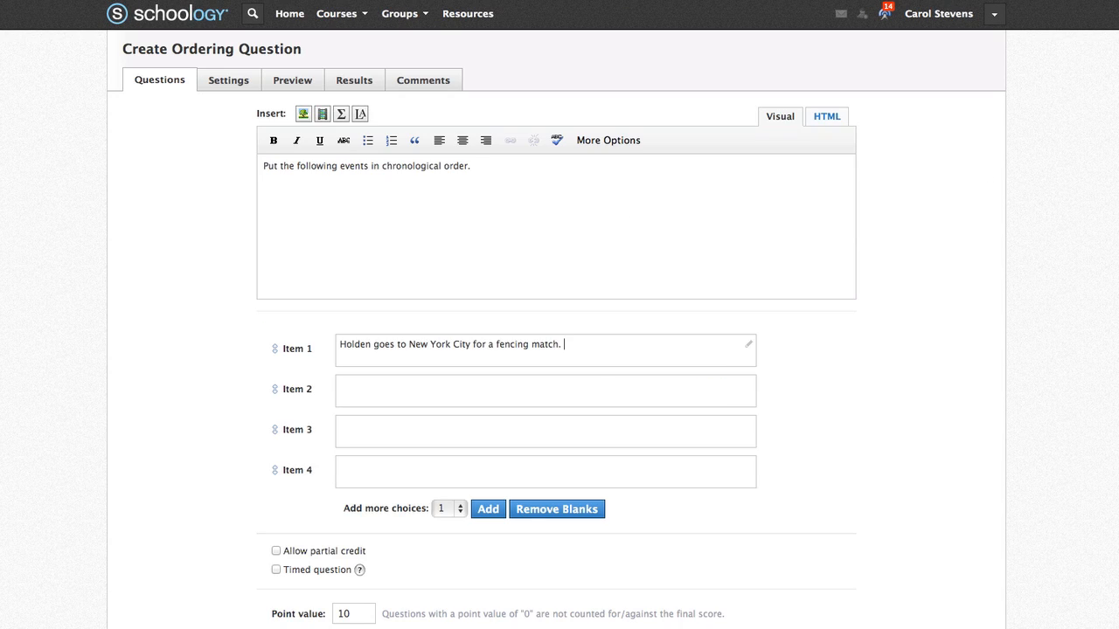
left_click(687, 390)
type("Holden visits Mr. Spencer to say goodbye.")
key("Tab")
type("Sunny, the prostitute arrives at Holden's room. Holden pays the five dollars just to talk.")
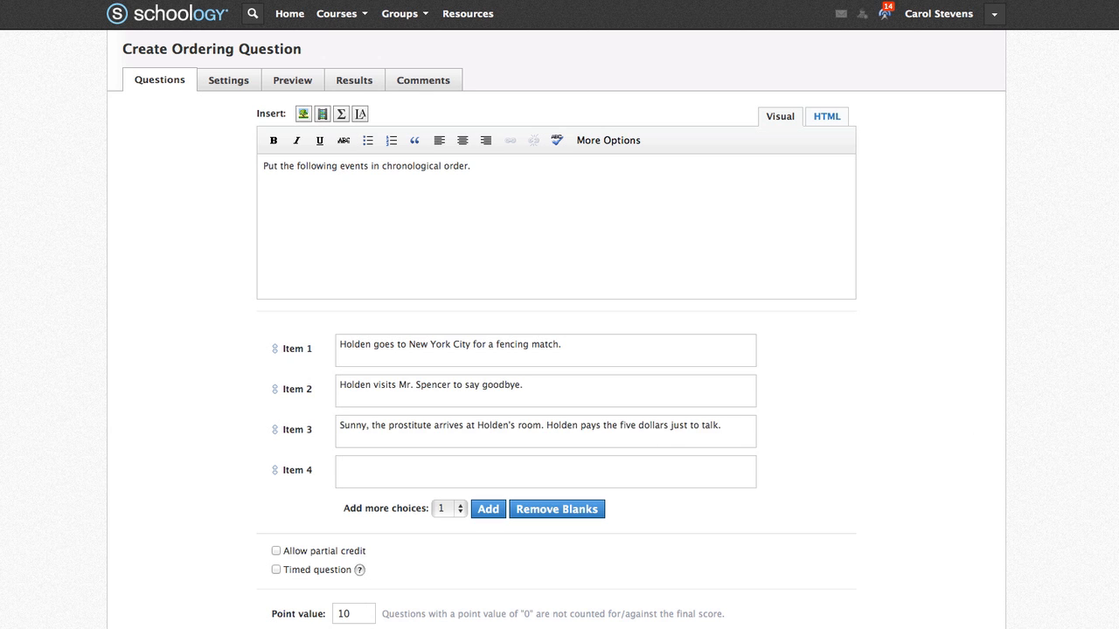
left_click(732, 476)
type("Phoebe rides the Central Park Carousel as Holden watches.")
scroll(862, 471, "down", 1)
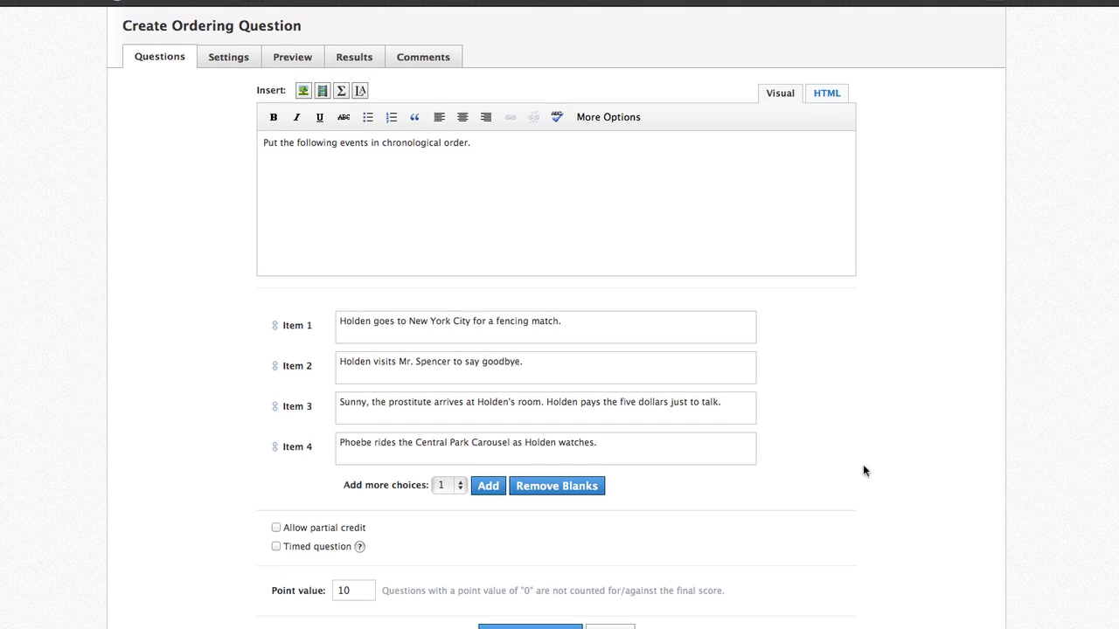
scroll(861, 464, "down", 3)
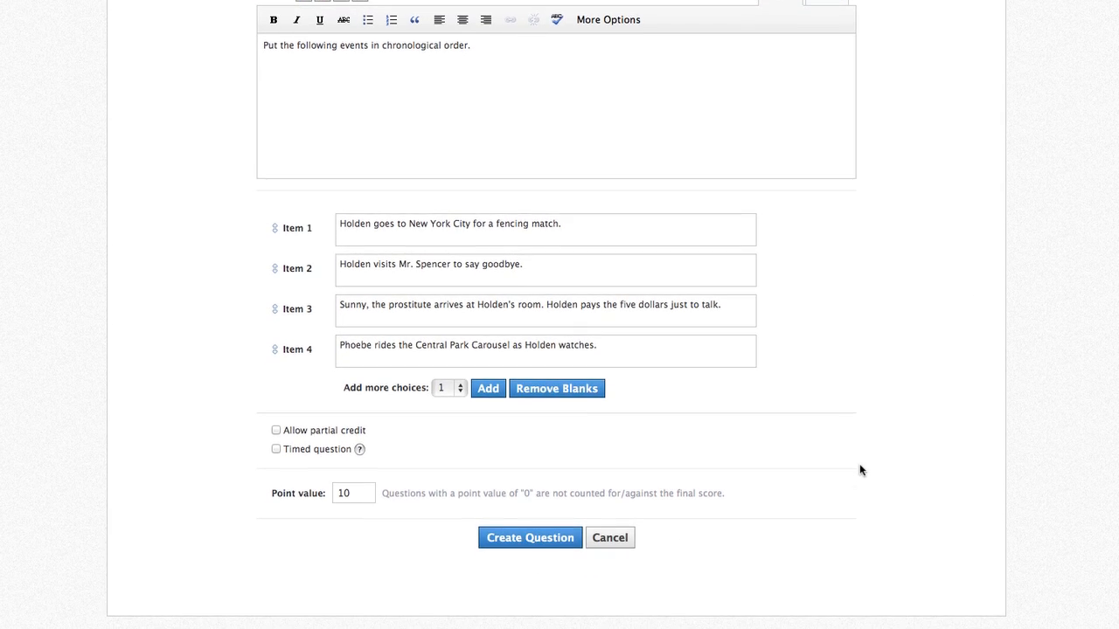
left_click(539, 540)
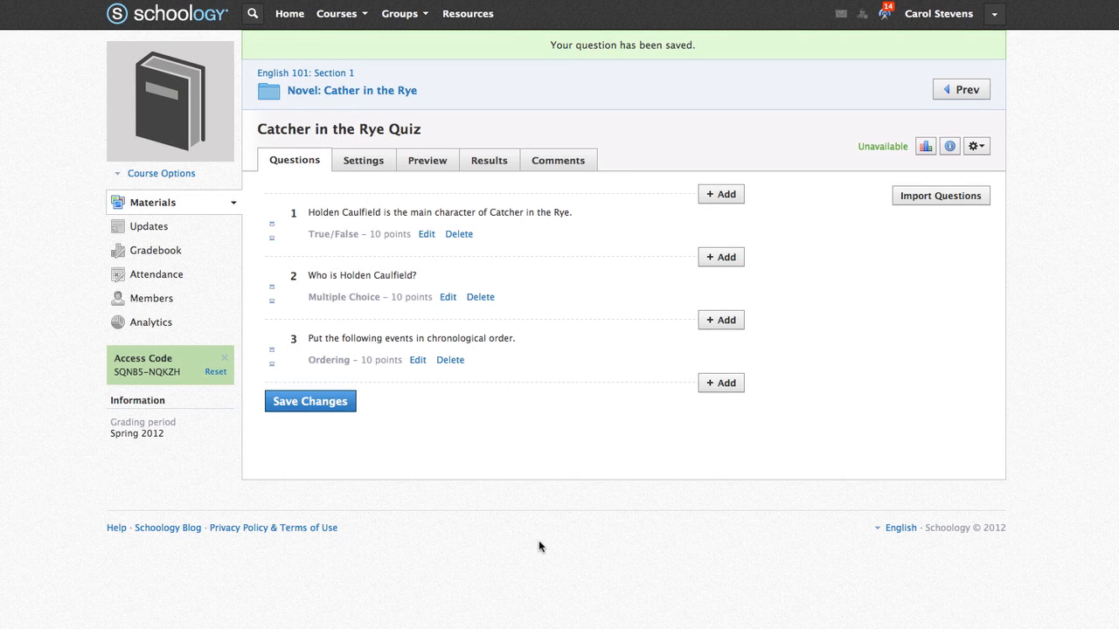
- Add a pasted essay question about Holden's suicidal feelings as question 4
left_click(725, 384)
left_click(731, 459)
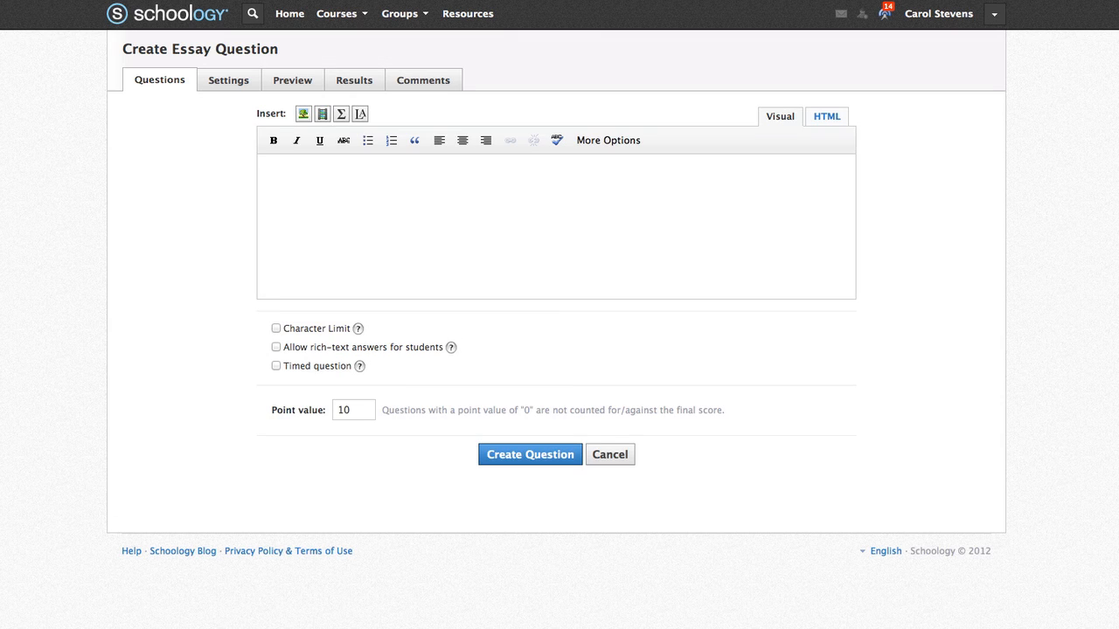
type("Holden said he felt like committing suicide. Why didn't he do it?")
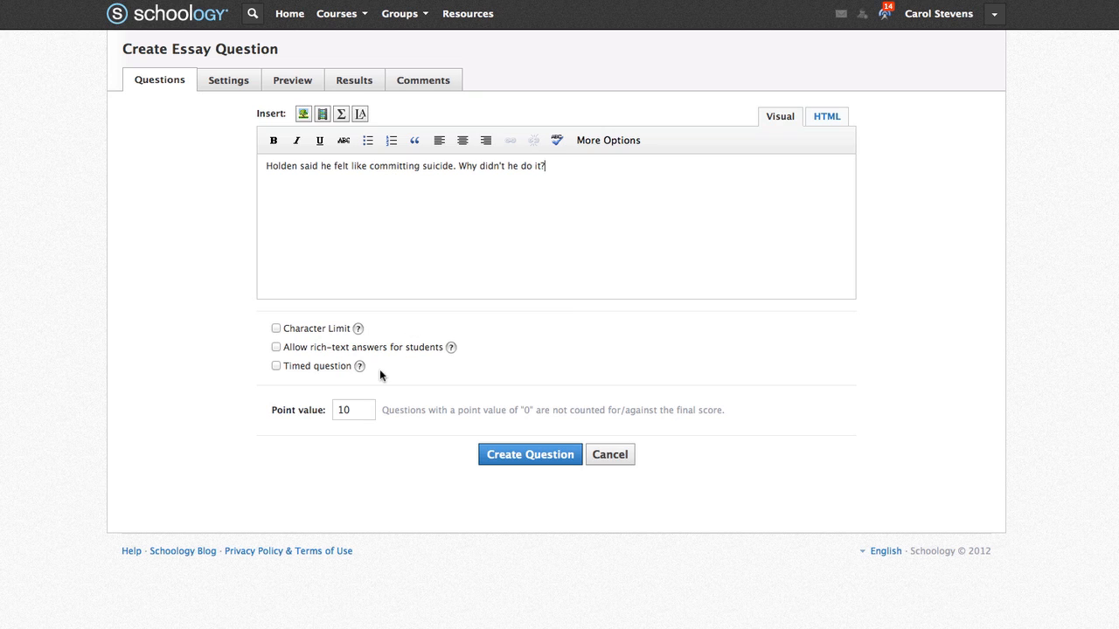
left_click(517, 457)
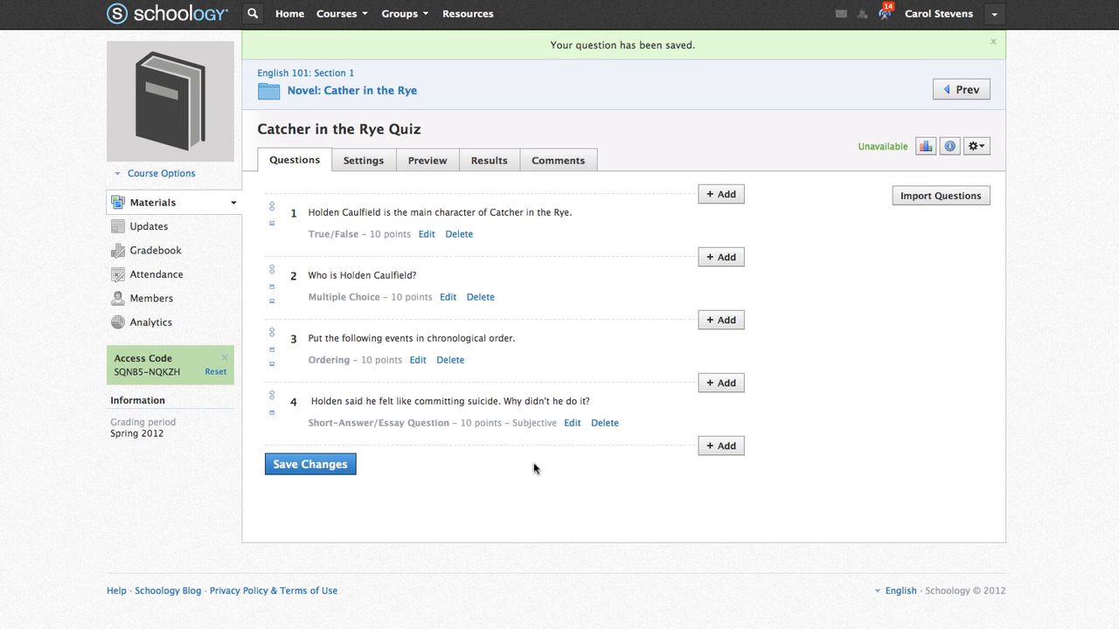
left_click(717, 416)
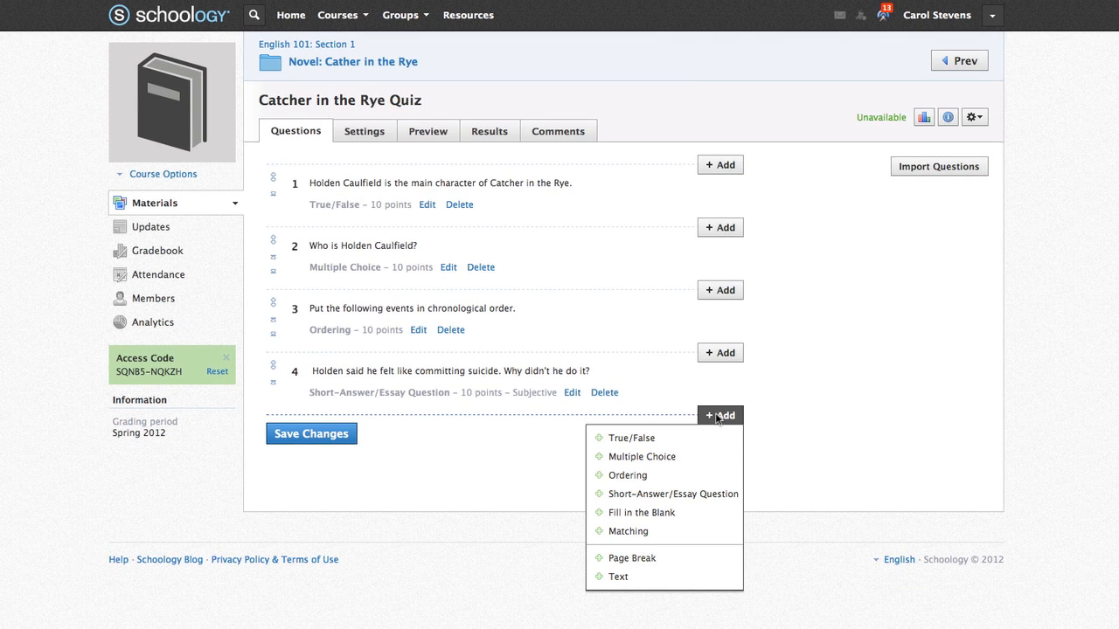
- Write the fill-in-the-blank quote 'I'm the most terrific _ you ever saw in your life.' with answer liar
left_click(712, 511)
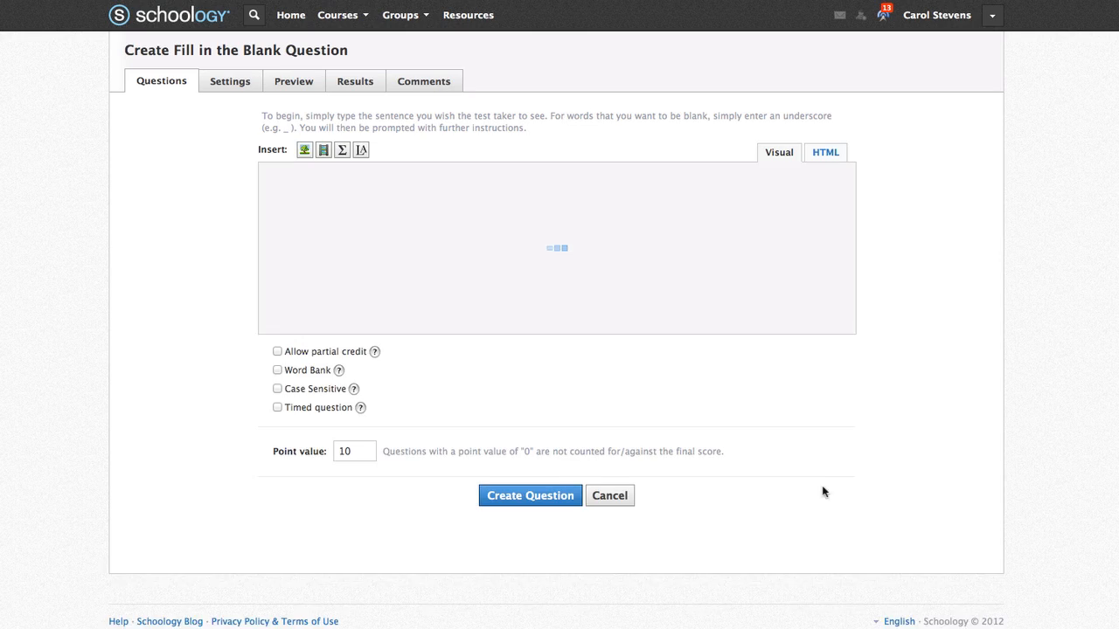
left_click(428, 233)
type("I'm the most ")
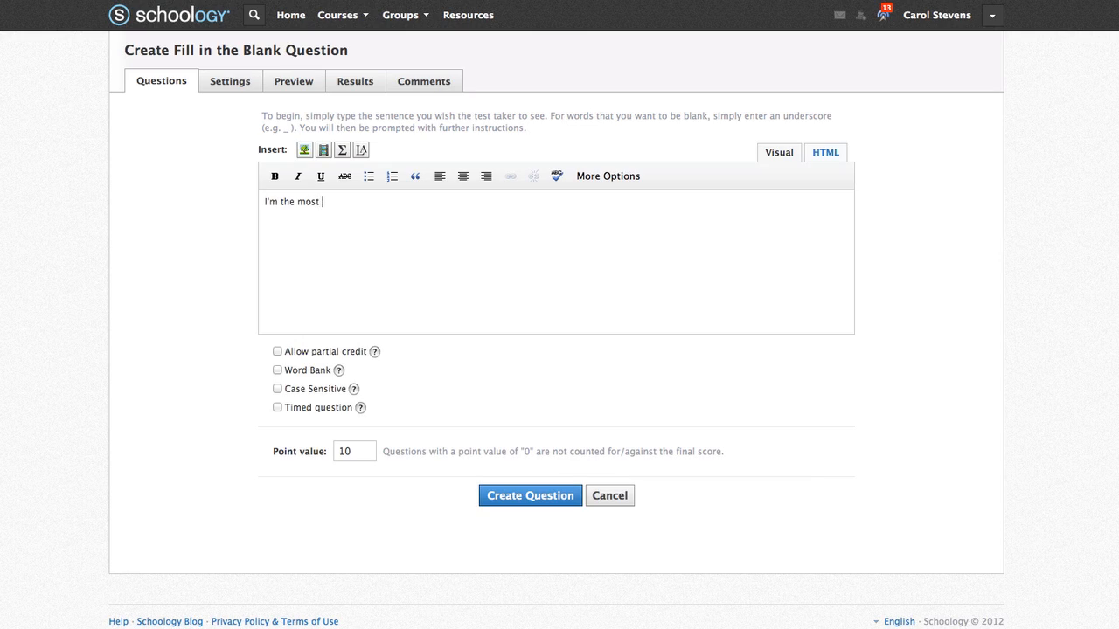
type("terrific _")
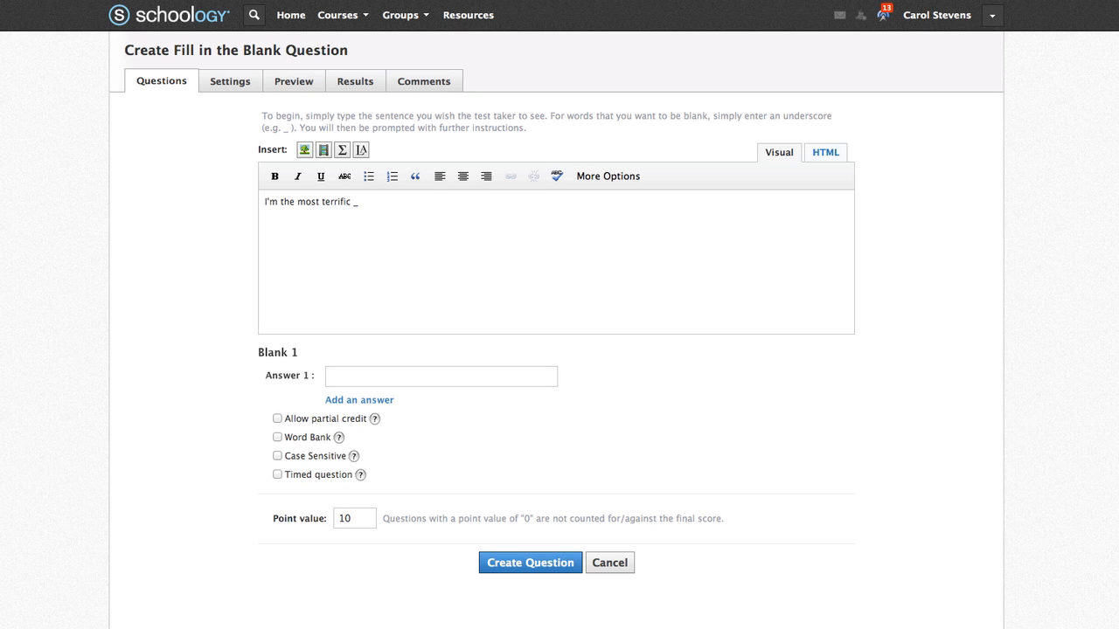
left_click(361, 374)
type("liar")
left_click(398, 209)
type("you ever saw")
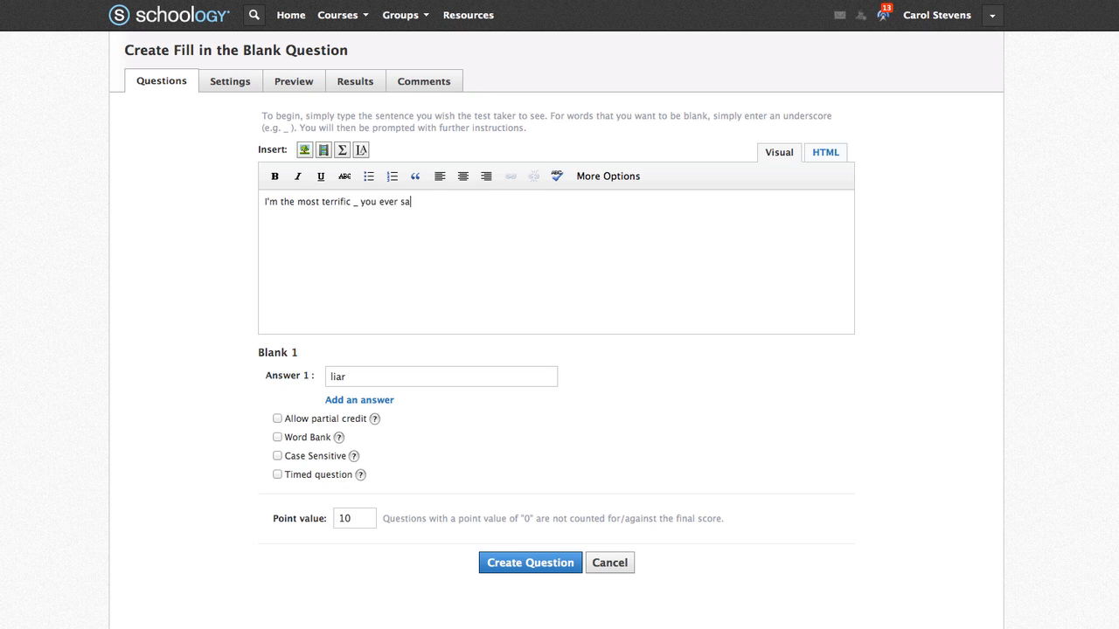
type(" in your life.")
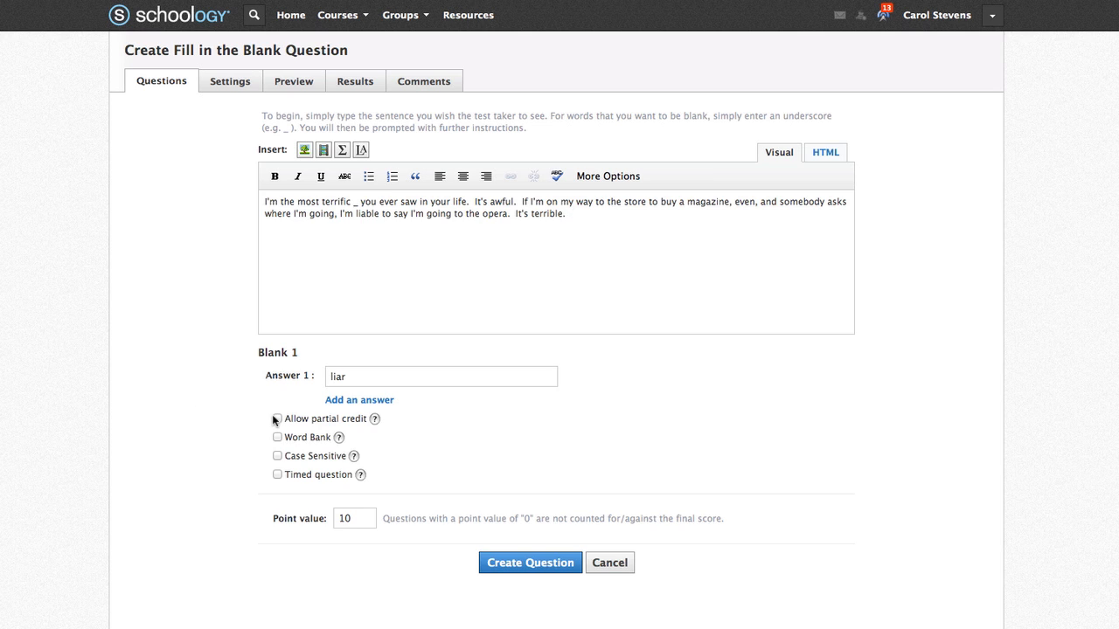
- Turn on a word bank with fillers comedian, philanthropist and cheat, and save the question
left_click(278, 438)
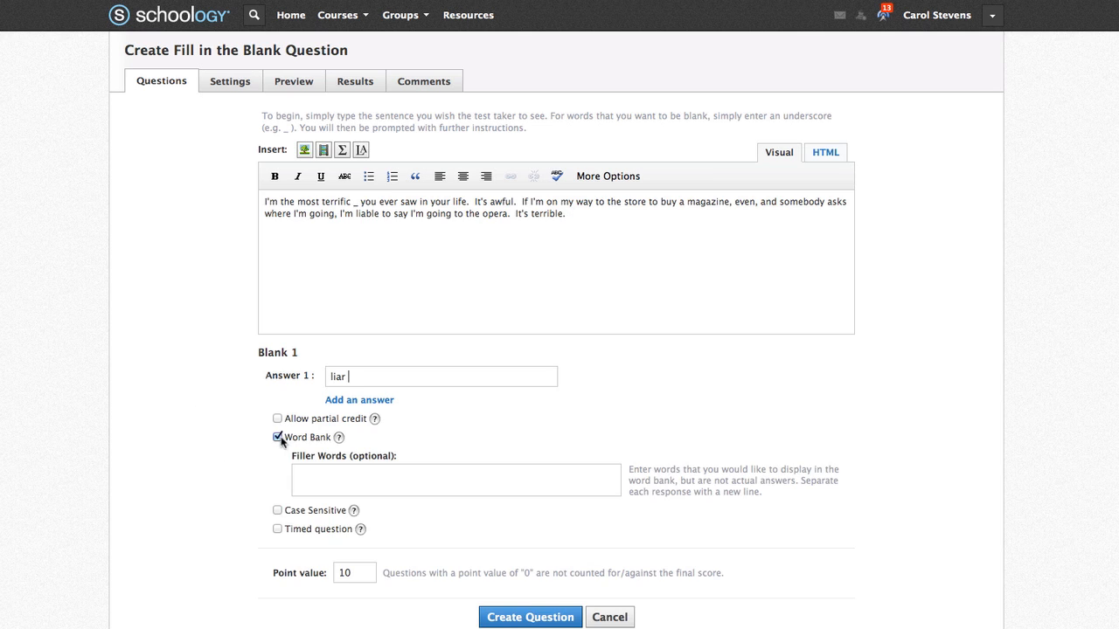
left_click(338, 477)
type("comedian")
key("Return")
type("philanthropist")
key("Return")
type("cheat")
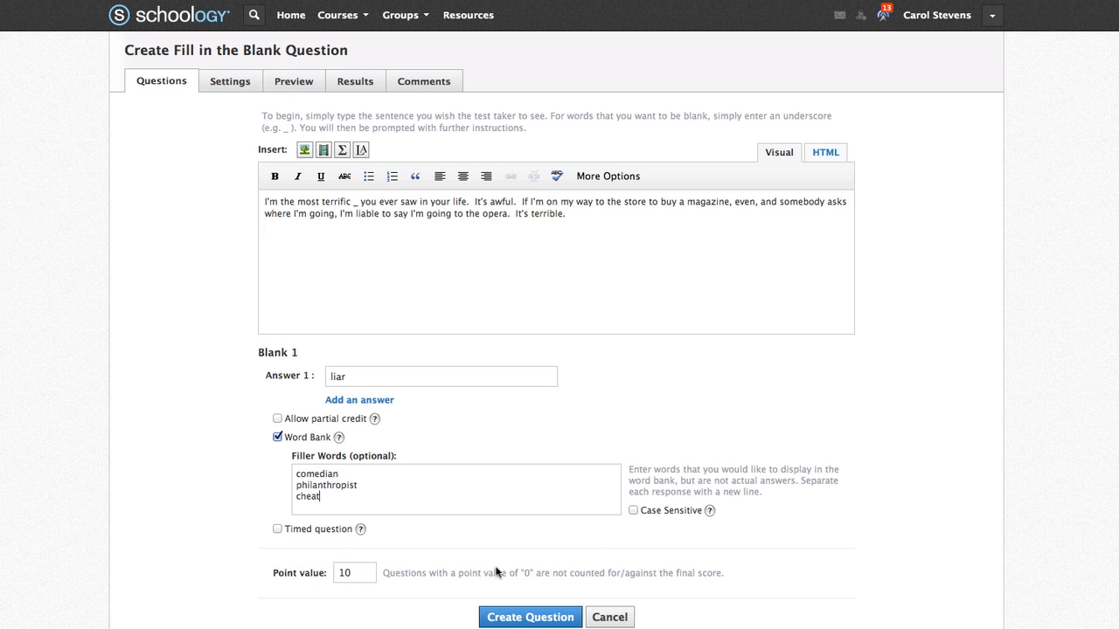
left_click(531, 618)
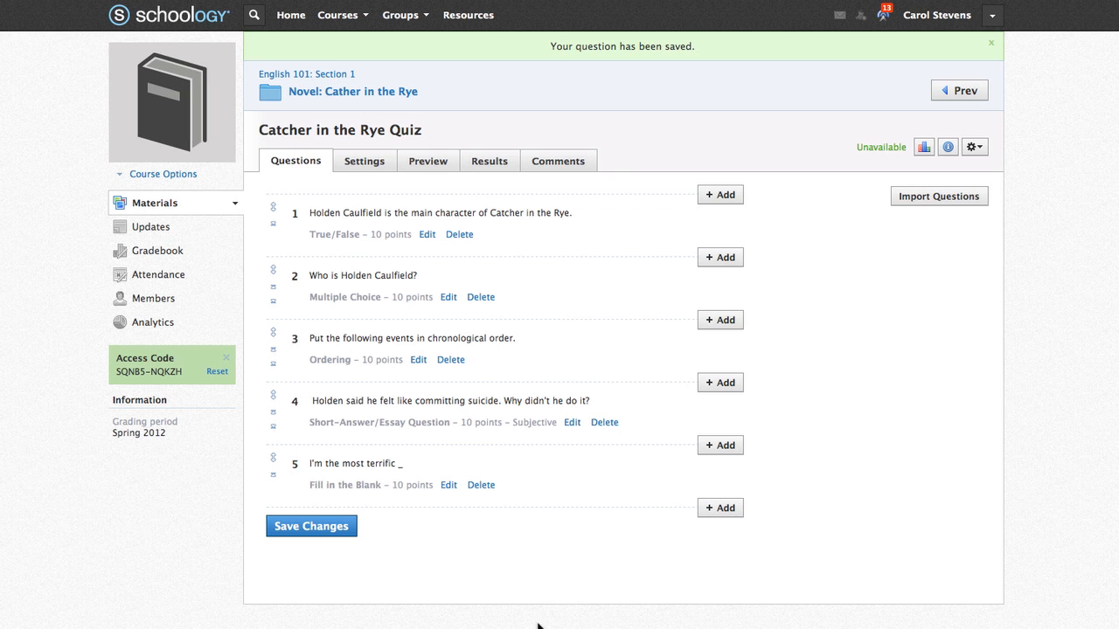
- Start a matching question with its instructions and the pair Mr. Spencer – Holden's history teacher at Pencey Prep
scroll(715, 511, "down", 1)
left_click(720, 492)
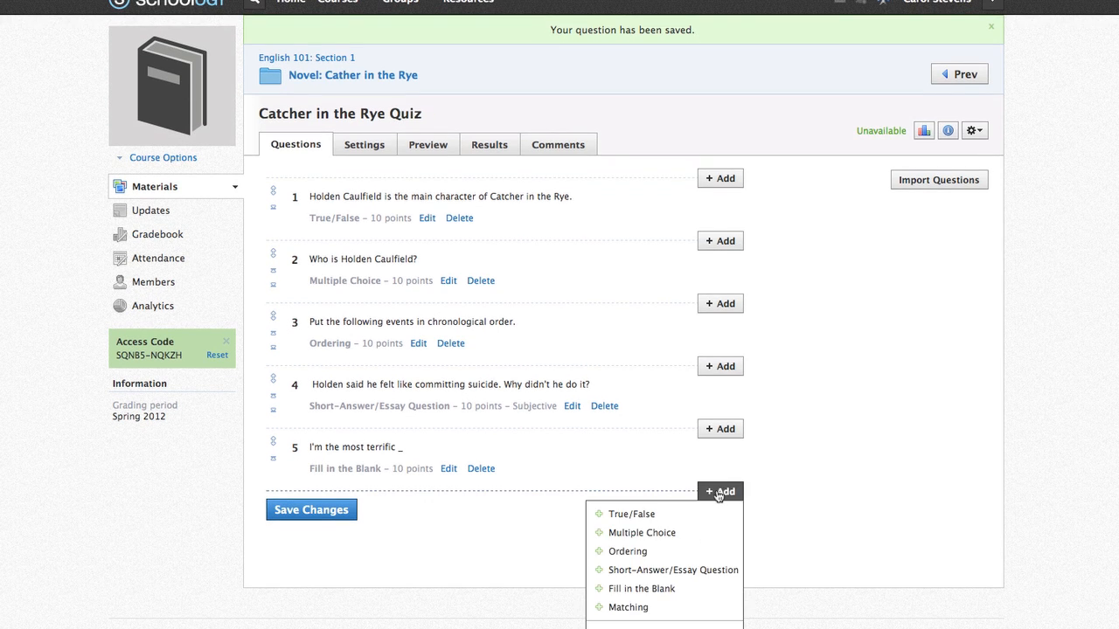
left_click(725, 606)
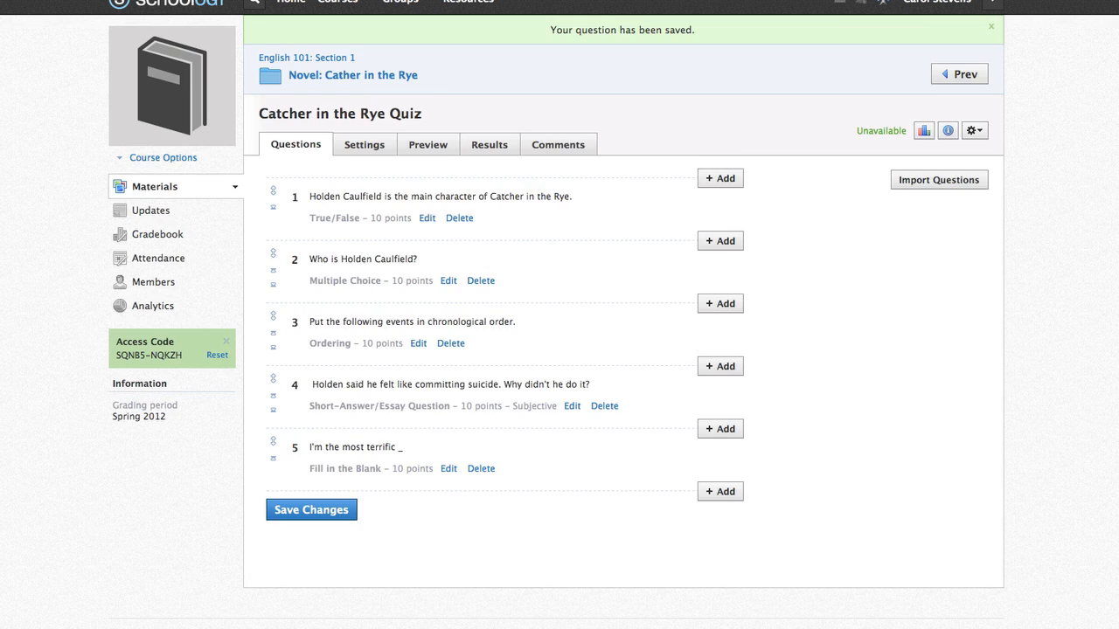
left_click(449, 233)
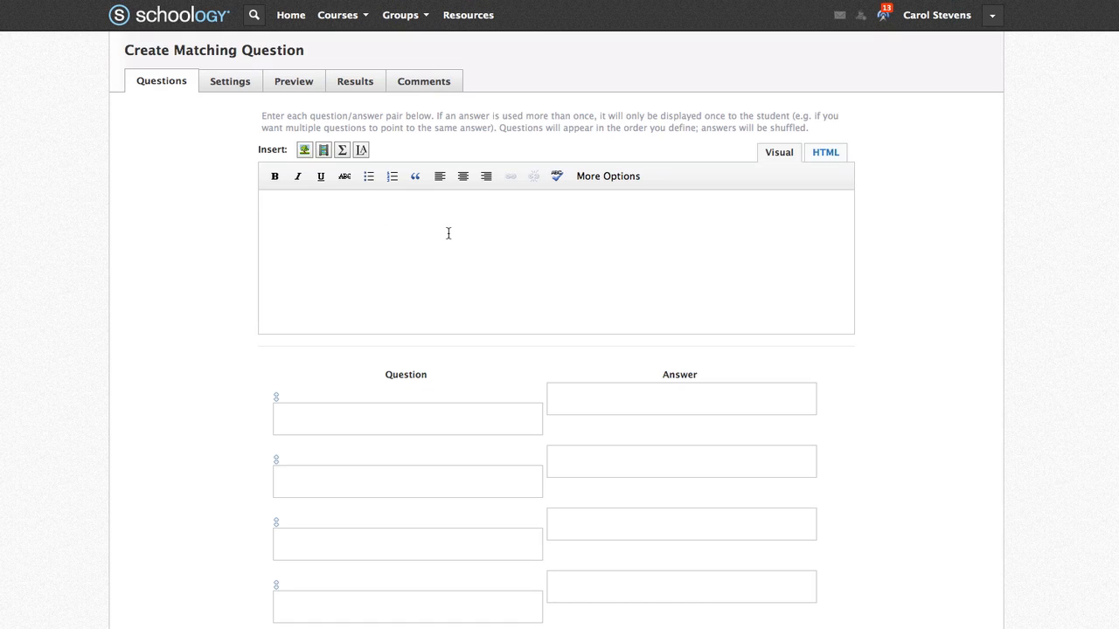
type("Match the character with the correct character description.")
left_click(380, 418)
type("Mr. Spencer")
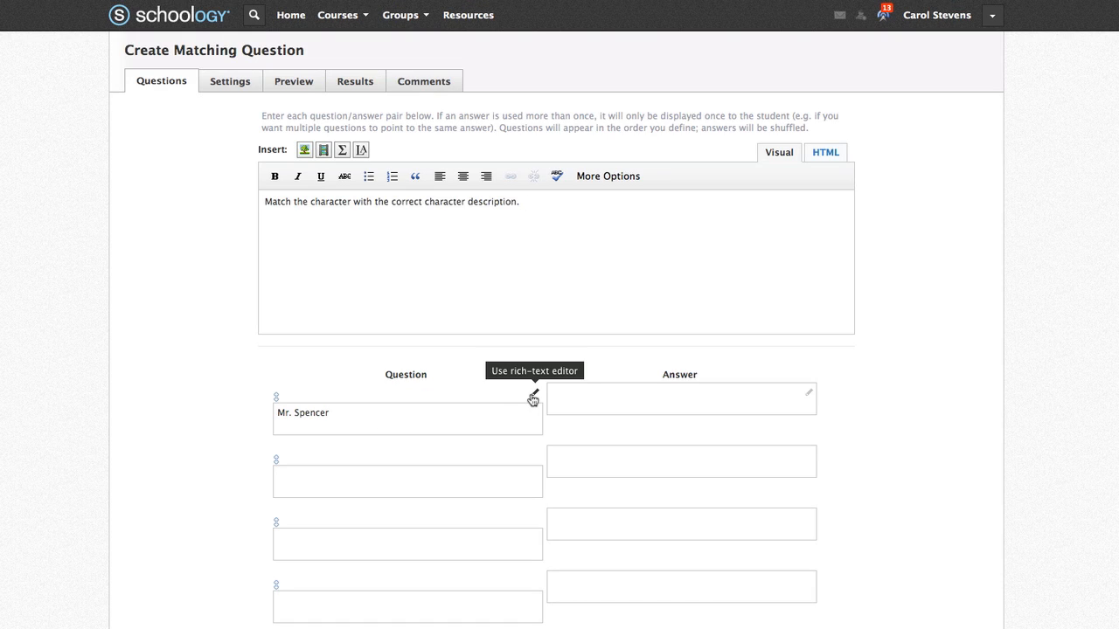
left_click(533, 397)
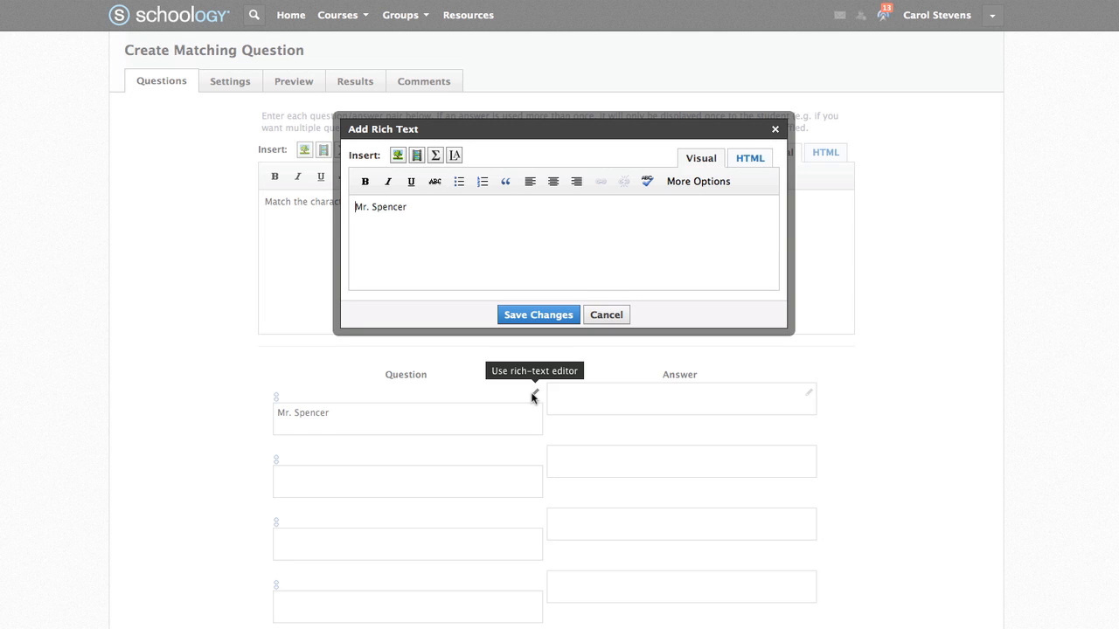
left_click(774, 130)
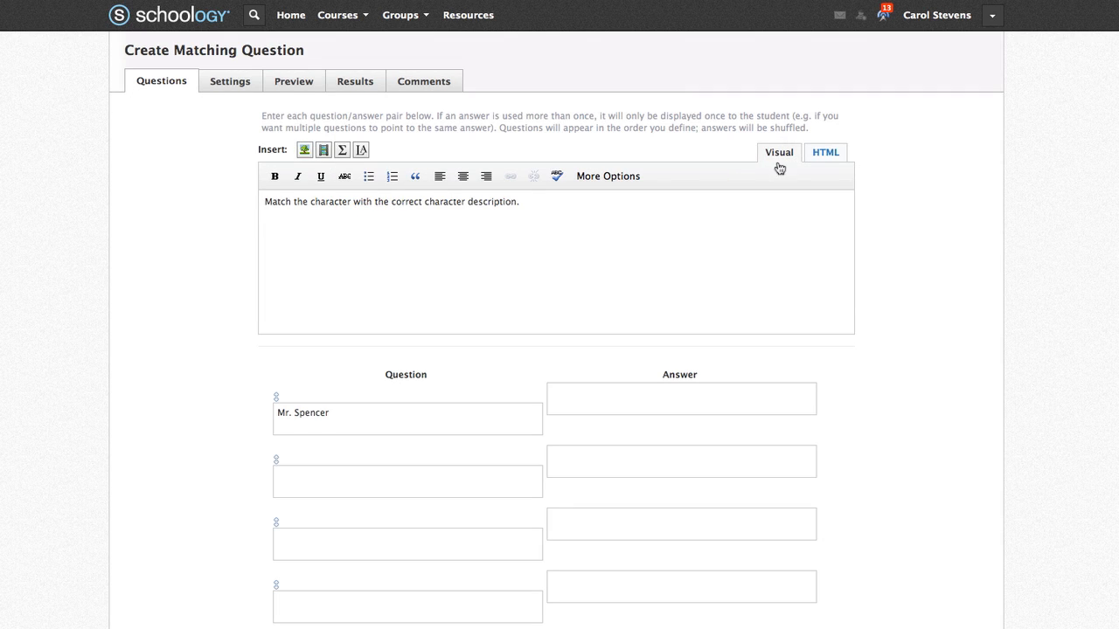
left_click(704, 403)
type("Holden's history teacher at Pencey Prep.")
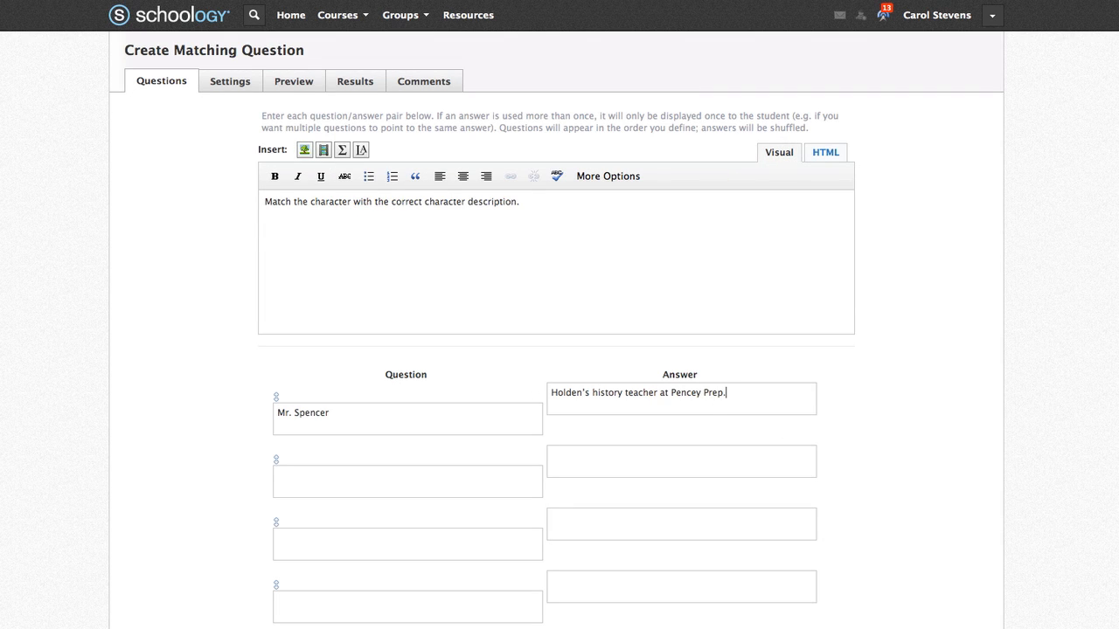
- Add the Sally Hayes and Phoebe Caulfield character pairs with their descriptions
left_click(457, 486)
type("Sally Hayes")
key("Tab")
type("A very attractive girl whom Holden has known and dated for a long time.")
left_click(434, 544)
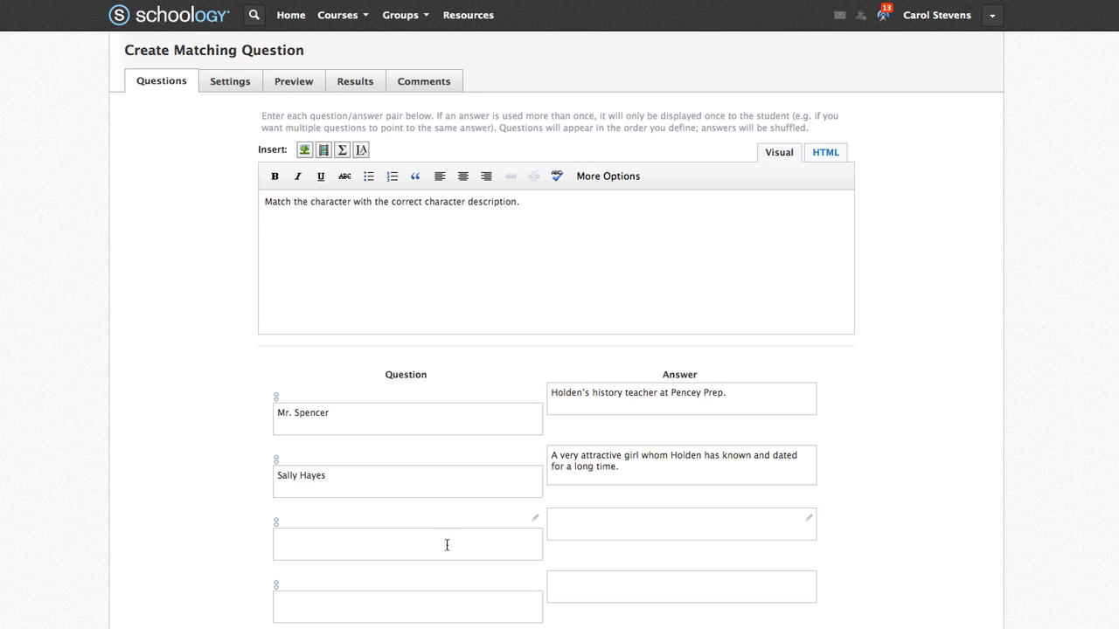
type("Phoebe Caulfield")
left_click(742, 522)
type("Phoebe is Holden's ten-year-old sister, whom he loves dearly.")
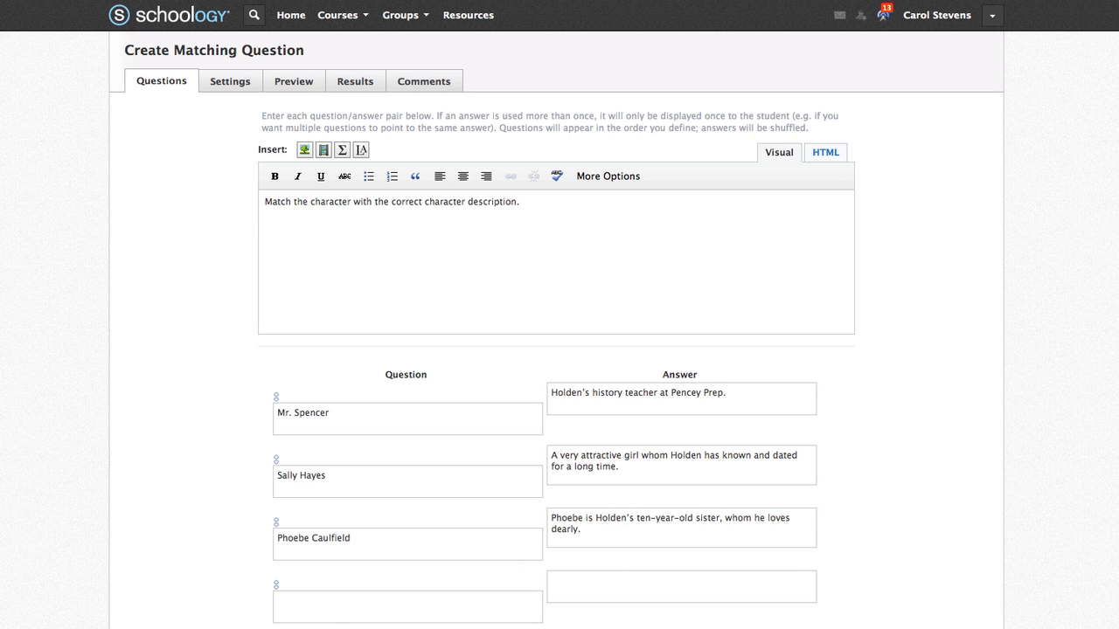
- Add the Mr. Antolini pair and filler names Allie Caulfield and Jane Gallagher, then create the question
left_click(326, 609)
type("Mr. Antolini")
left_click(690, 583)
type("Holden's former English teacher at the Elkton Hills School. who now teaches at New York University.")
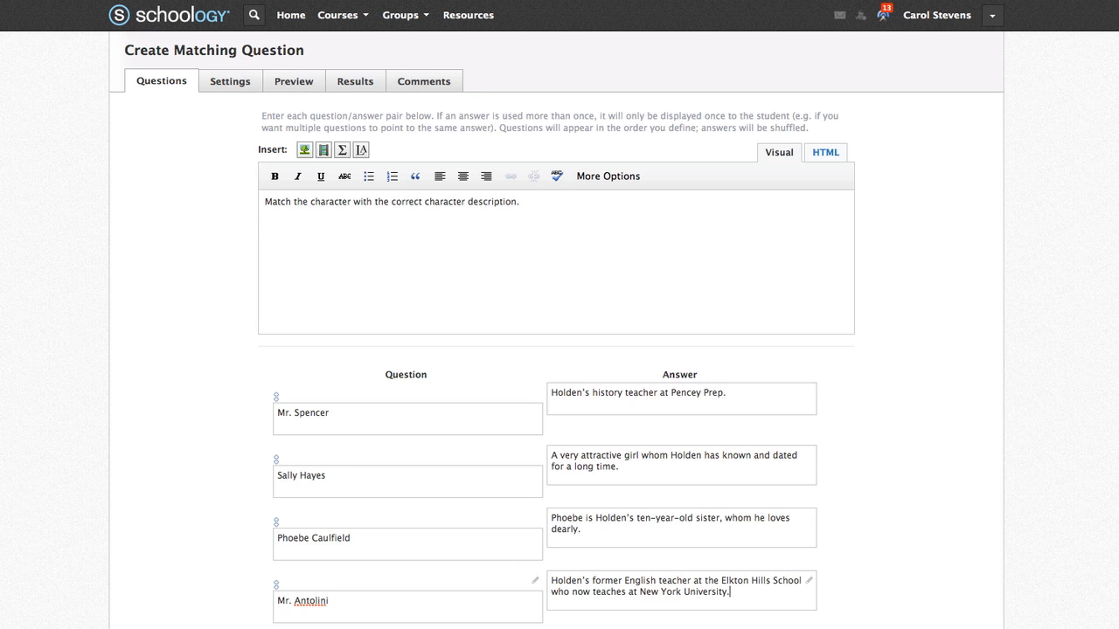
scroll(1034, 561, "down", 5)
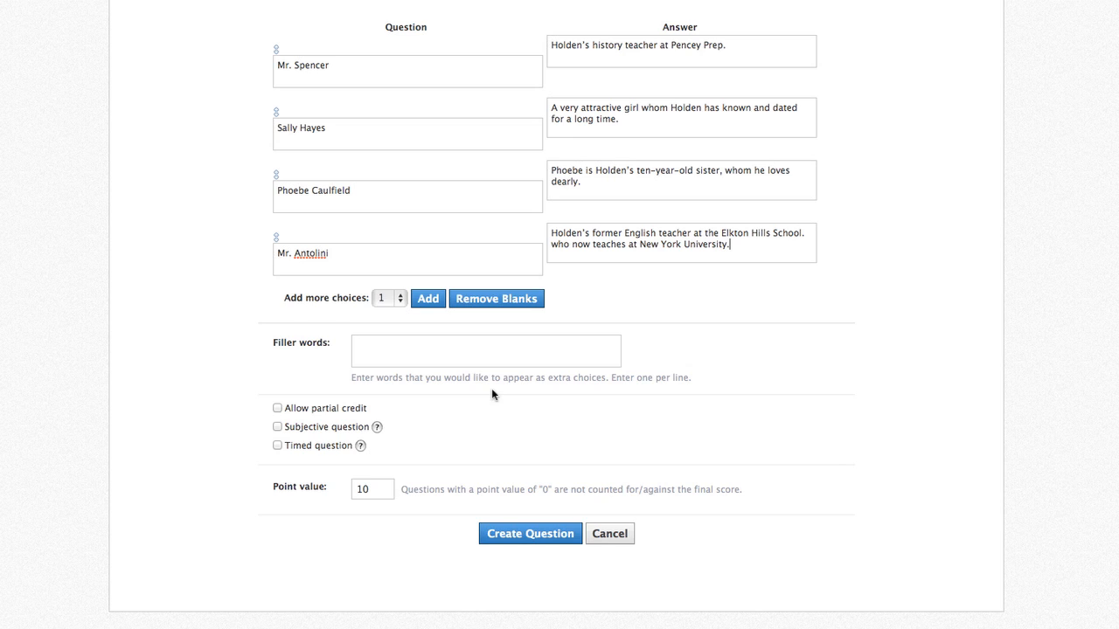
type("Allie Caulfield Jane Gallagher")
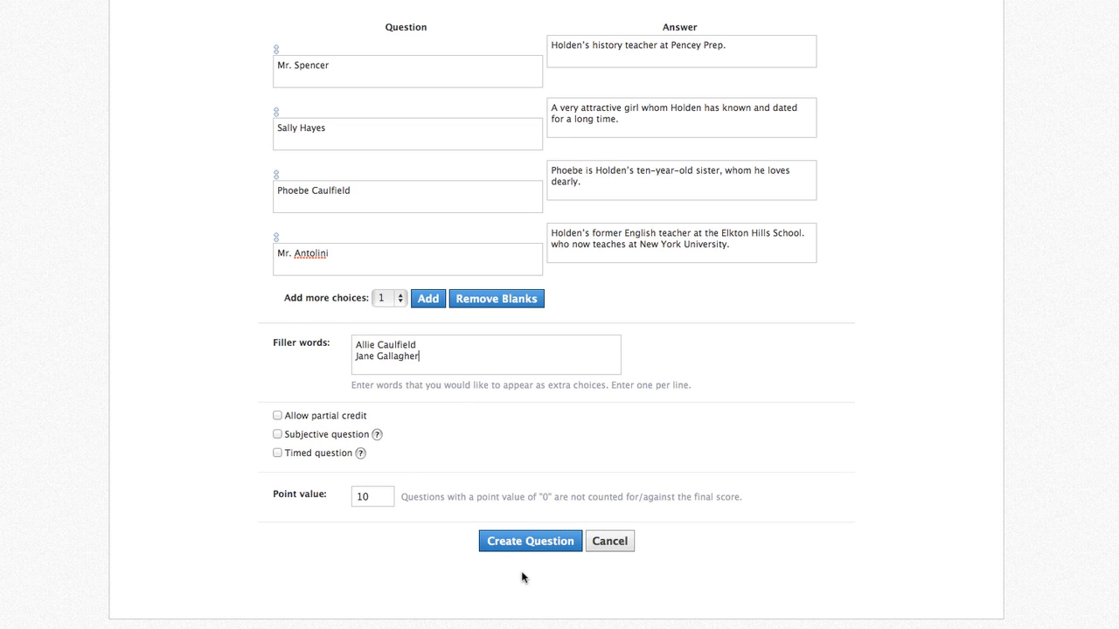
left_click(525, 544)
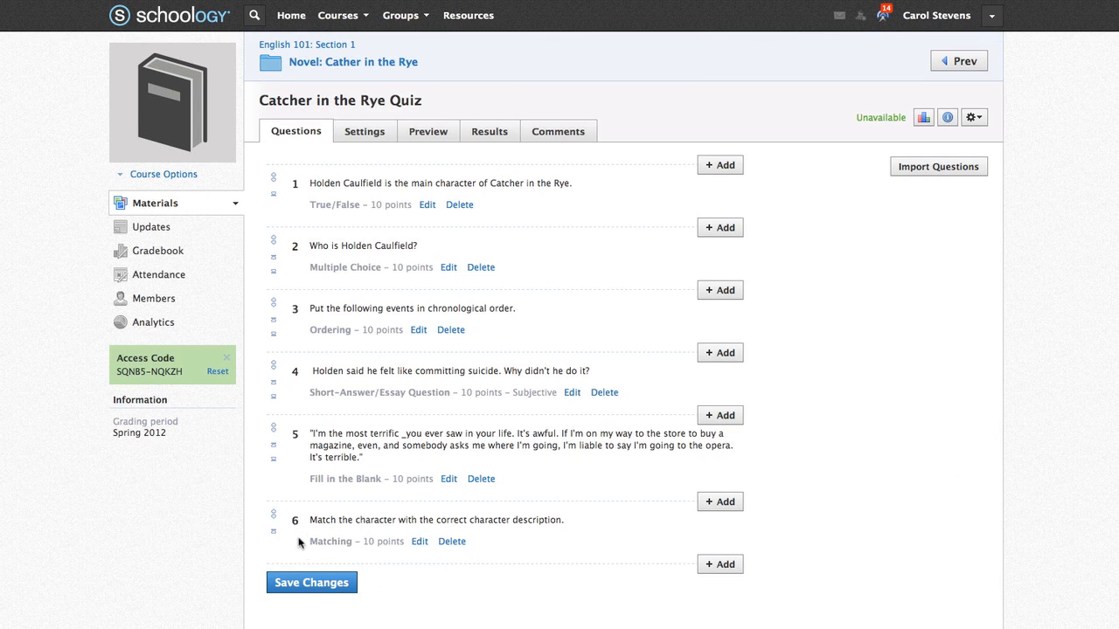
- Move the essay question last, fill-in-the-blank above ordering, ordering below matching, and save the order
left_click_drag(273, 367, 260, 554)
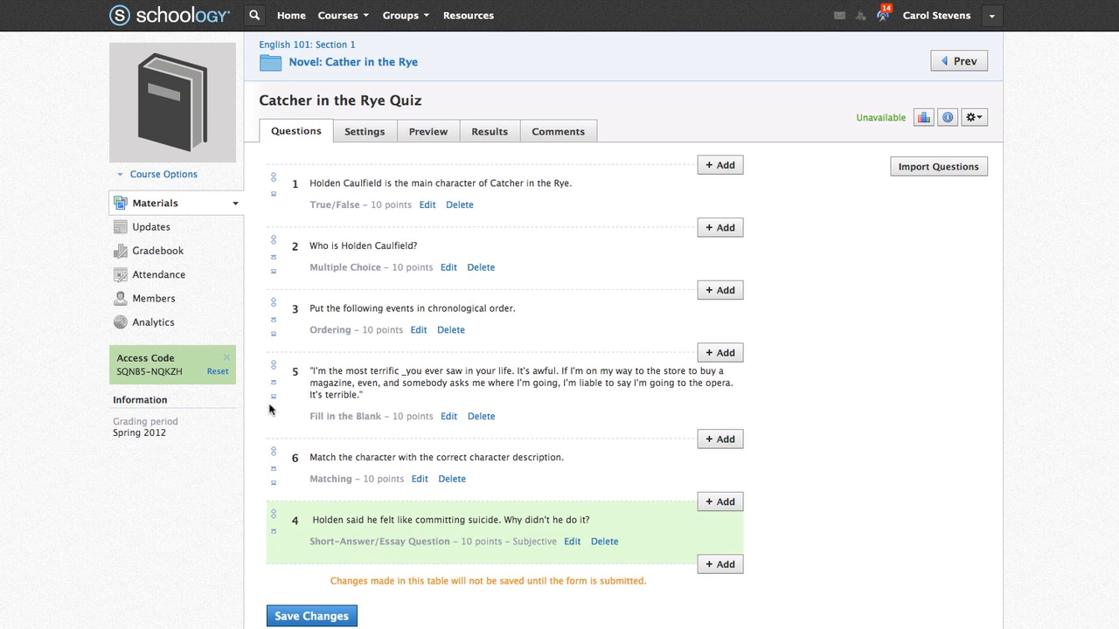
mouse_move(273, 368)
left_mouse_down()
mouse_move(276, 336)
mouse_move(276, 346)
left_mouse_up()
left_click_drag(271, 392, 262, 444)
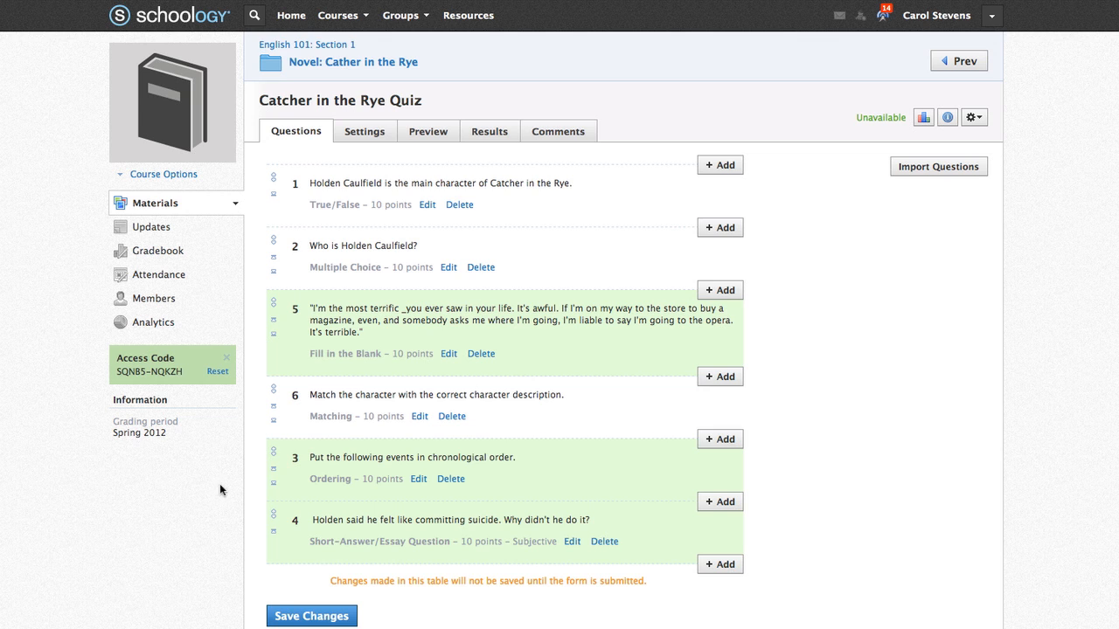
left_click(289, 621)
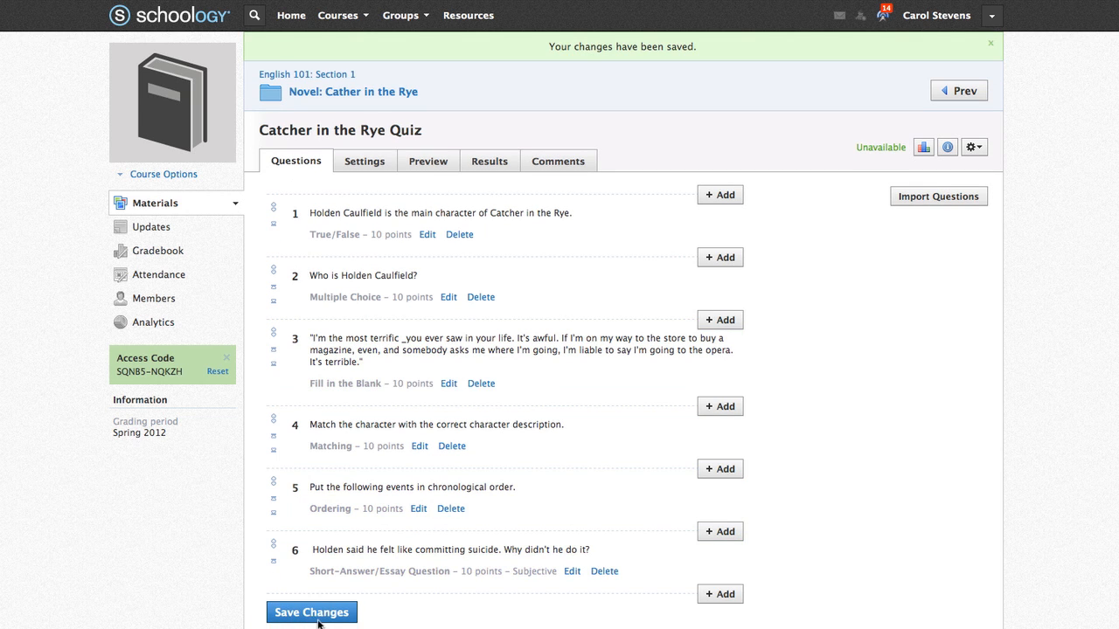
- Give the quiz the instructions 'Please answer each question to the best of your ability' and make it available now
left_click(365, 162)
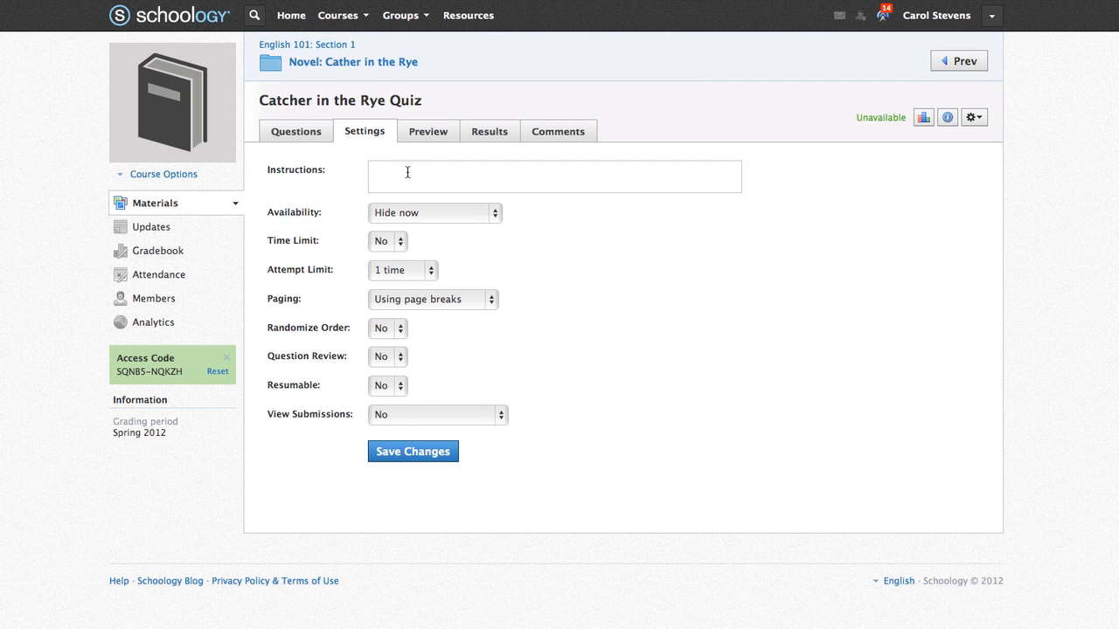
left_click(407, 173)
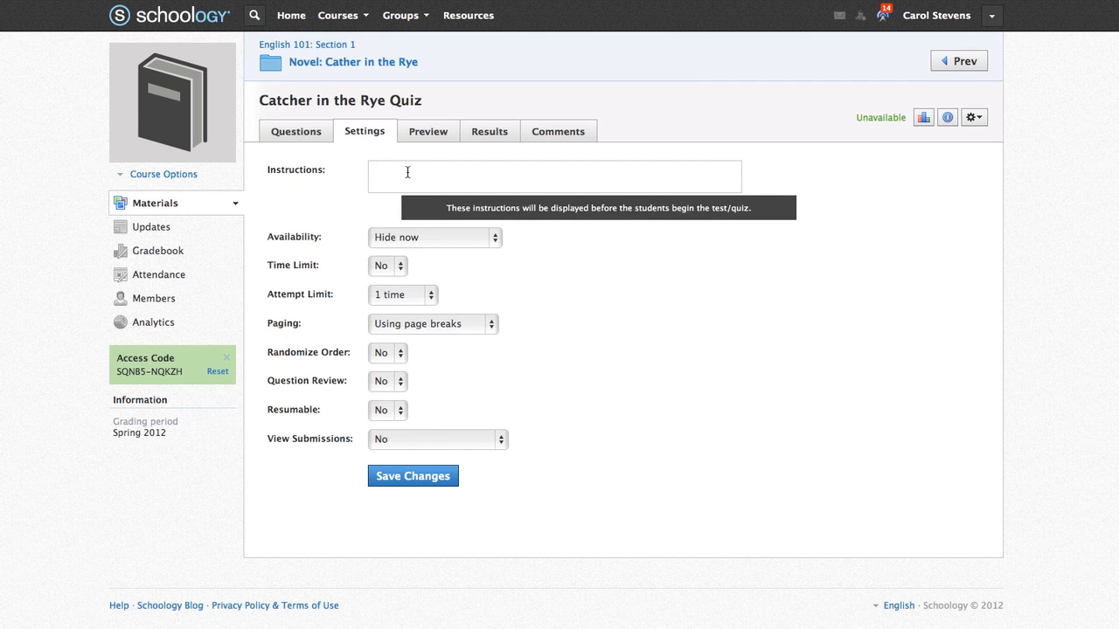
type("Please answer each question to the best of yo")
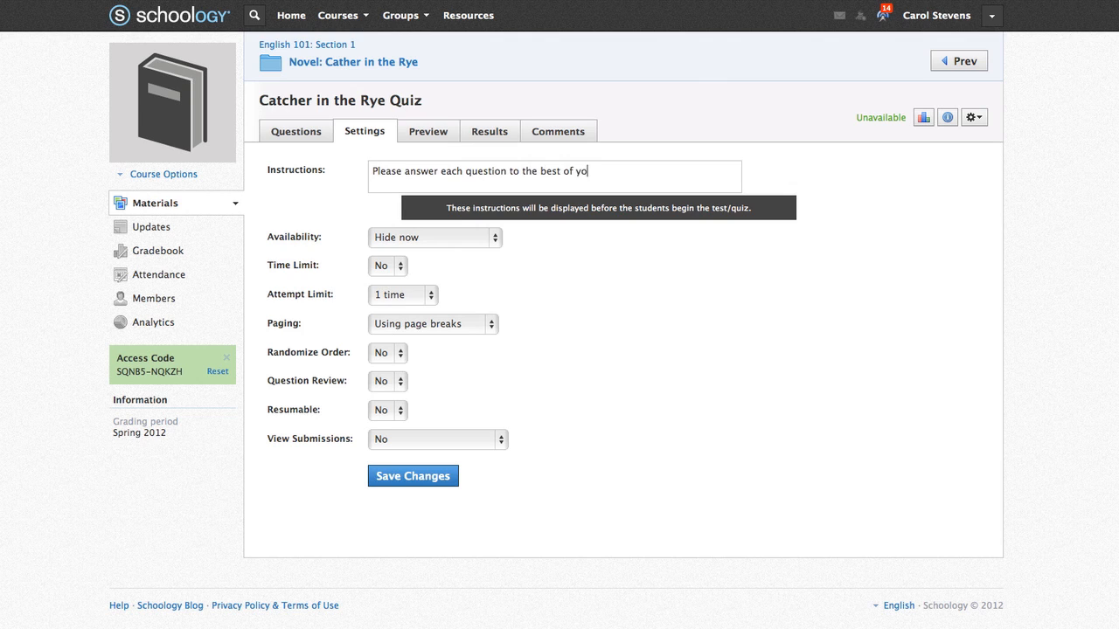
type("ur ability")
left_click(504, 250)
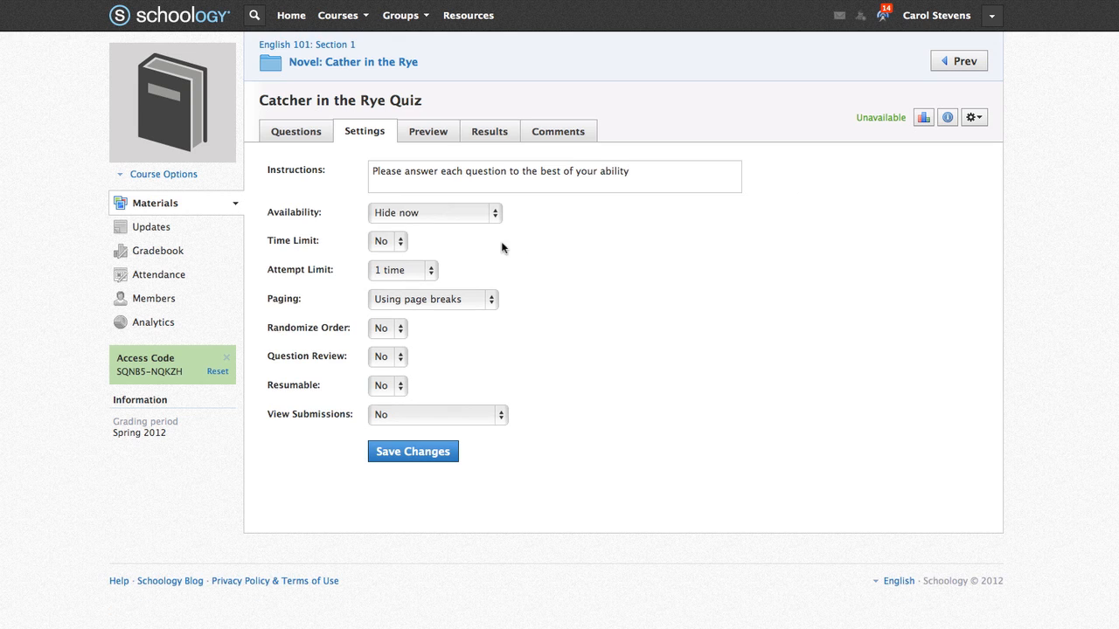
left_click(493, 215)
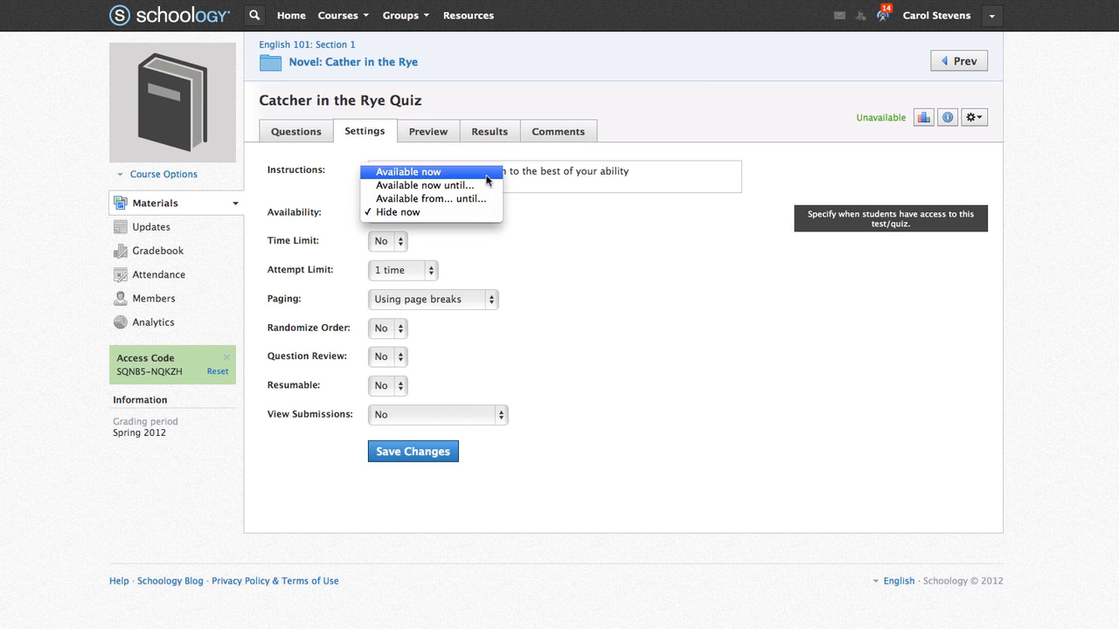
left_click(487, 173)
- Set a 15-minute time limit and 3 attempts graded by highest score
left_click(402, 243)
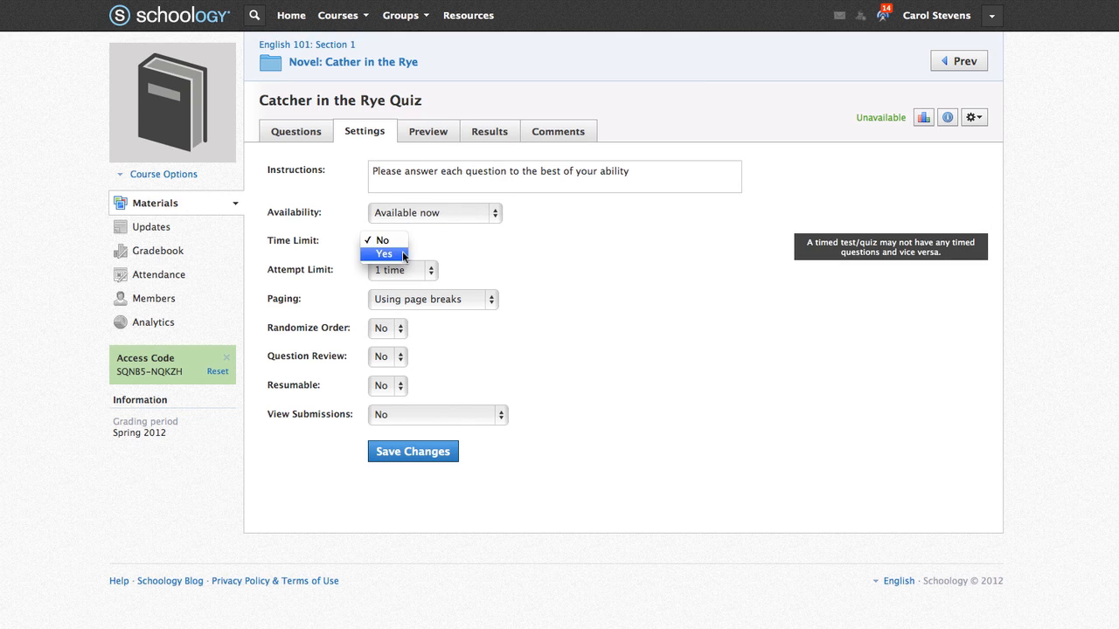
left_click(381, 254)
left_click_drag(503, 243, 470, 242)
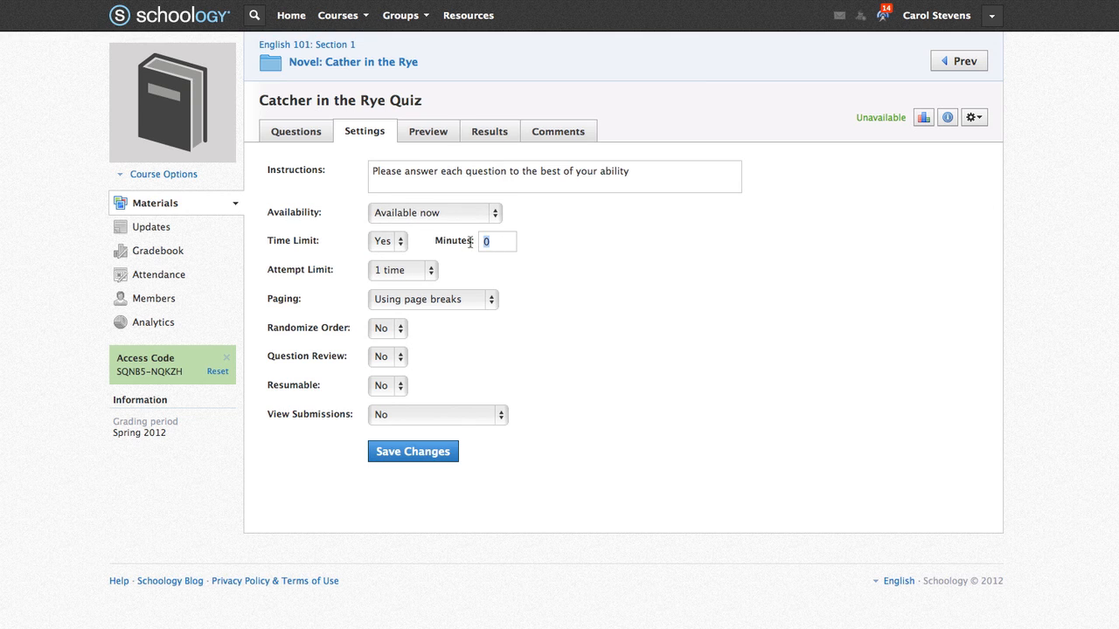
type("15")
left_click(431, 272)
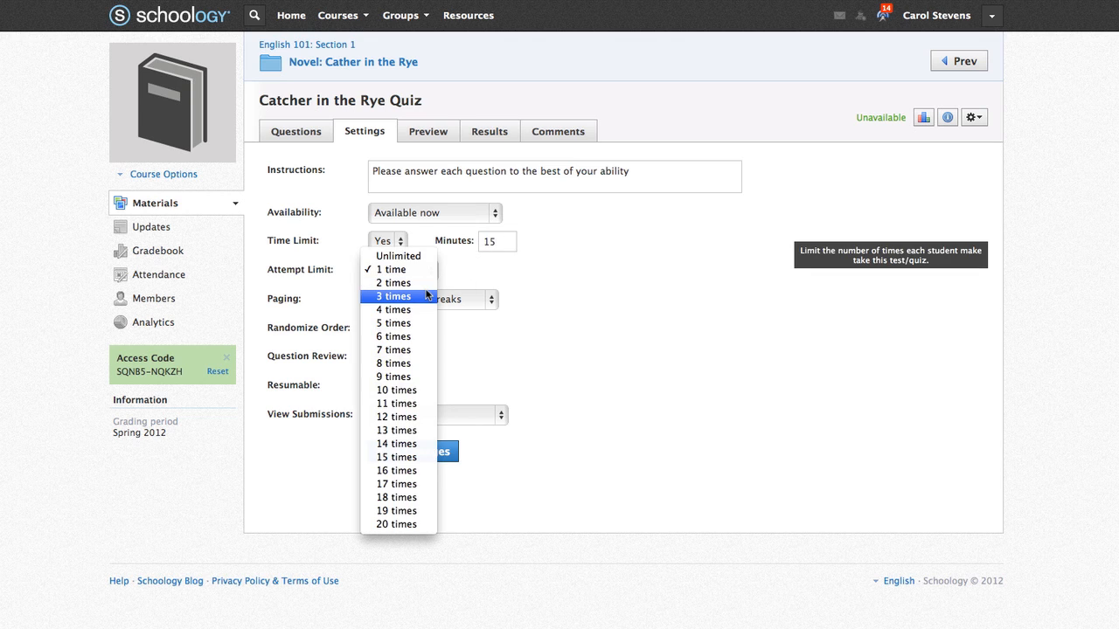
left_click(426, 295)
left_click(578, 275)
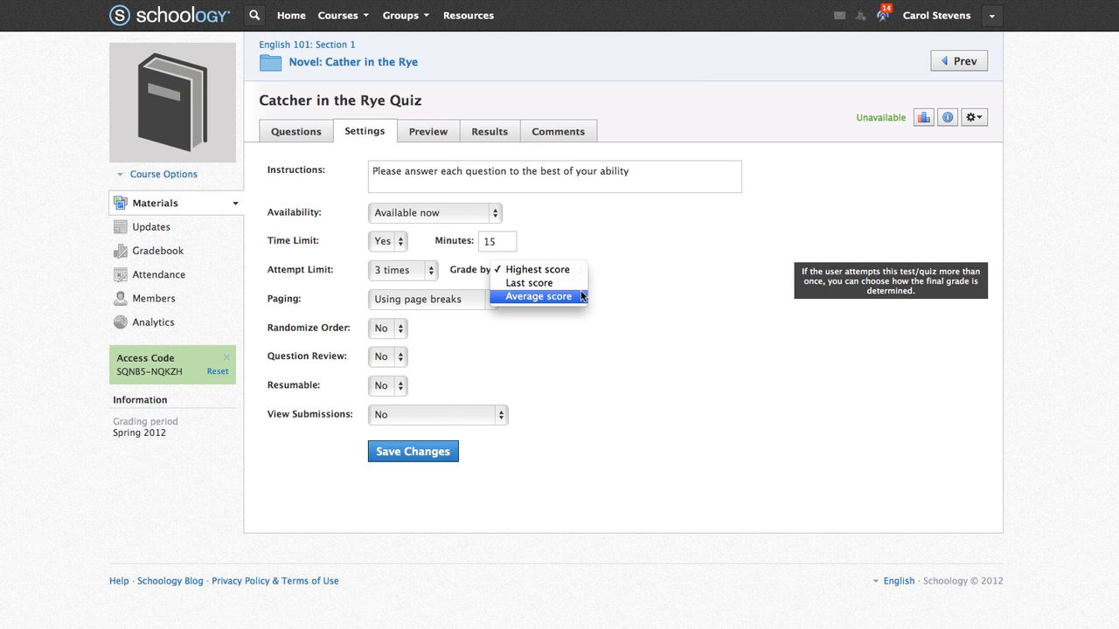
left_click(572, 270)
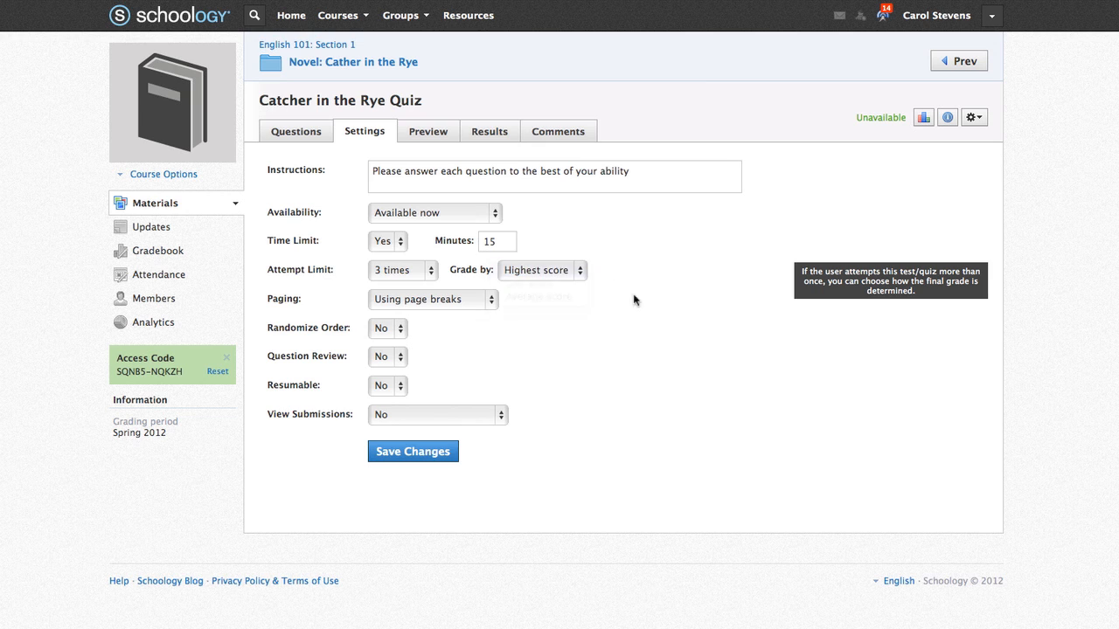
left_click(488, 300)
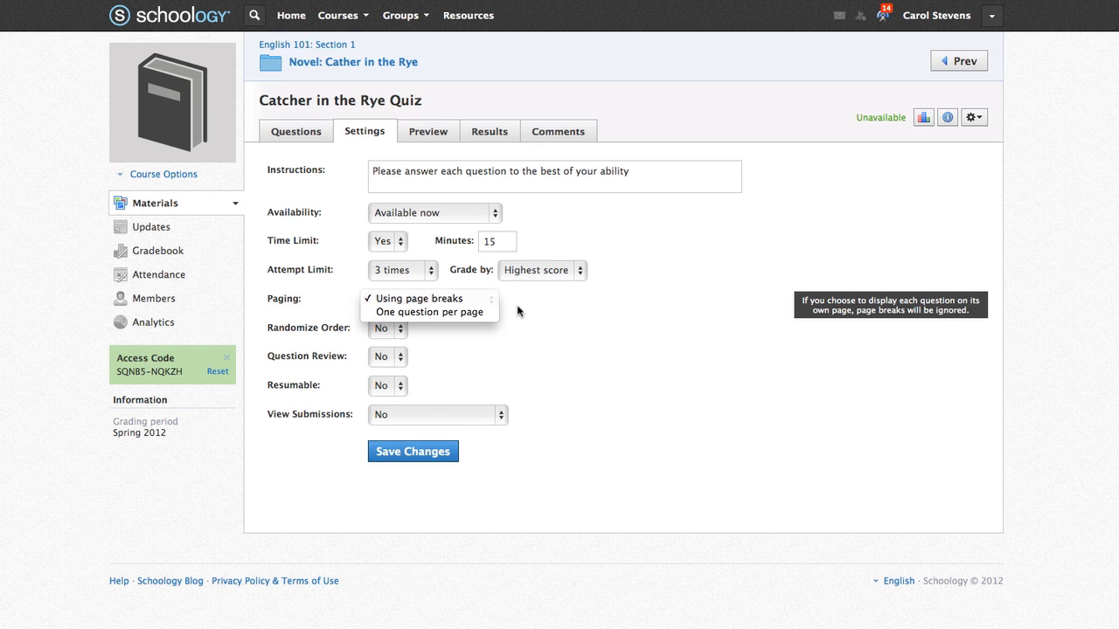
- Save the quiz with page-break paging, randomized order, question review, and submissions shown with correct answers
left_click(521, 311)
left_click(401, 330)
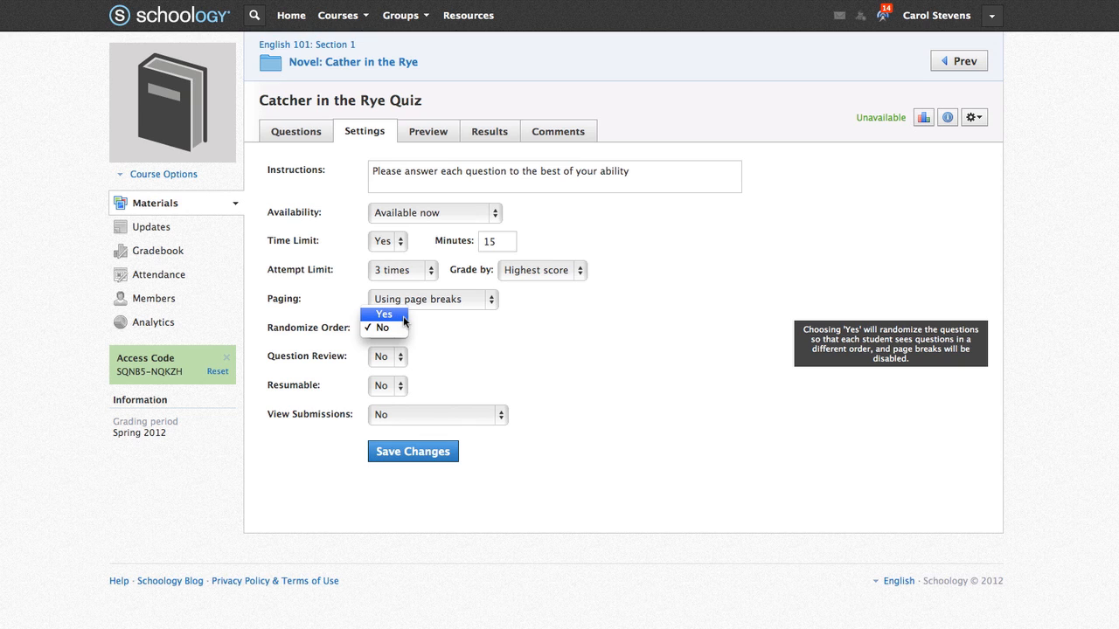
left_click(403, 316)
left_click(402, 356)
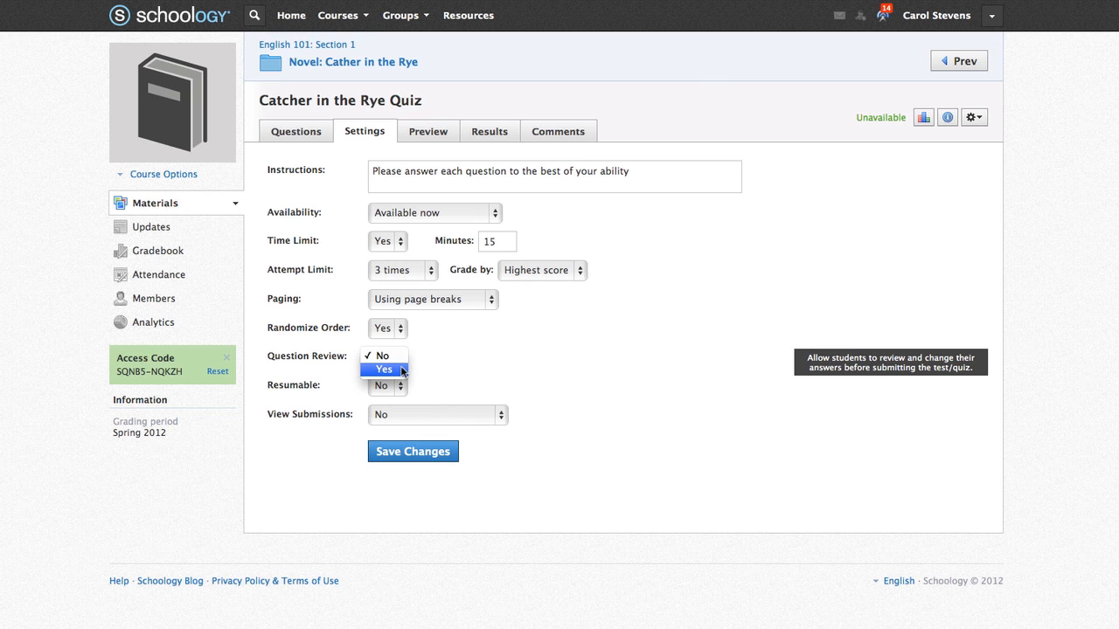
left_click(398, 370)
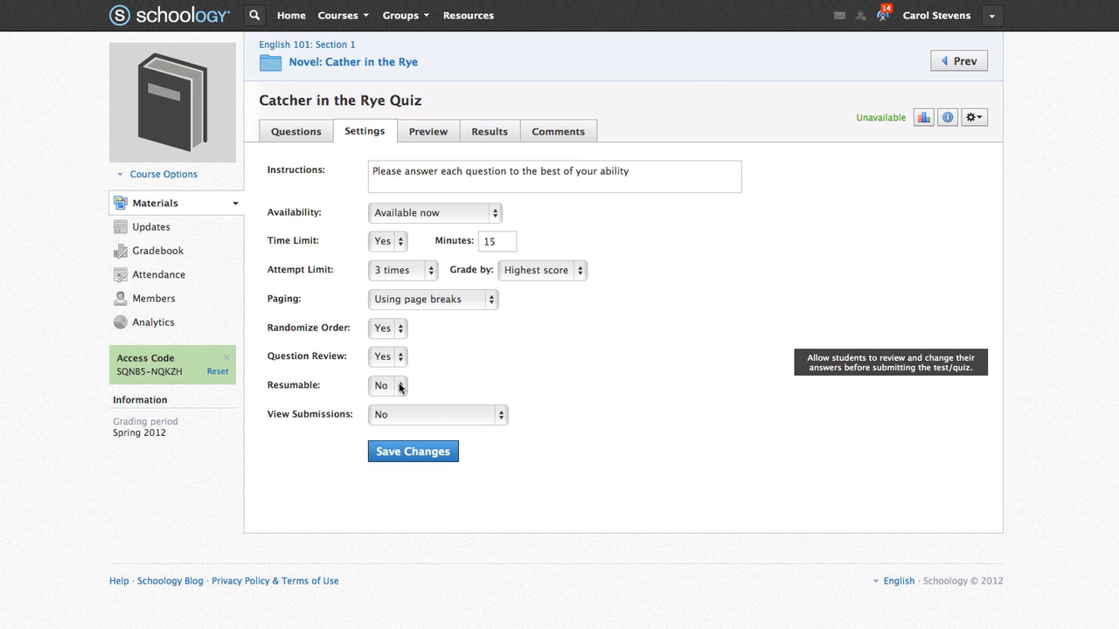
left_click(503, 417)
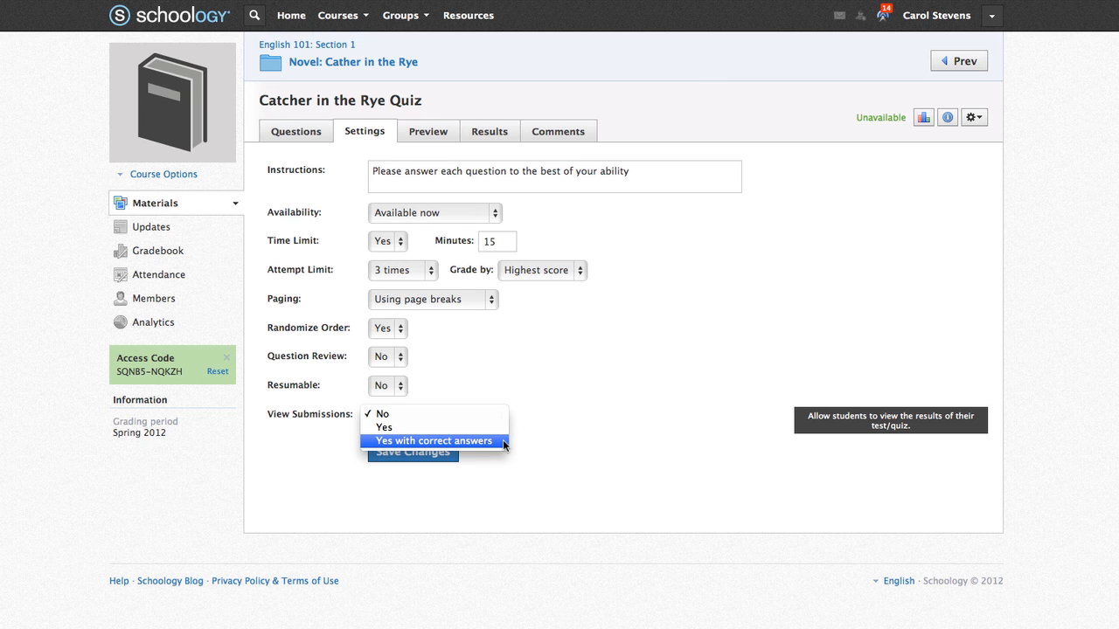
left_click(503, 444)
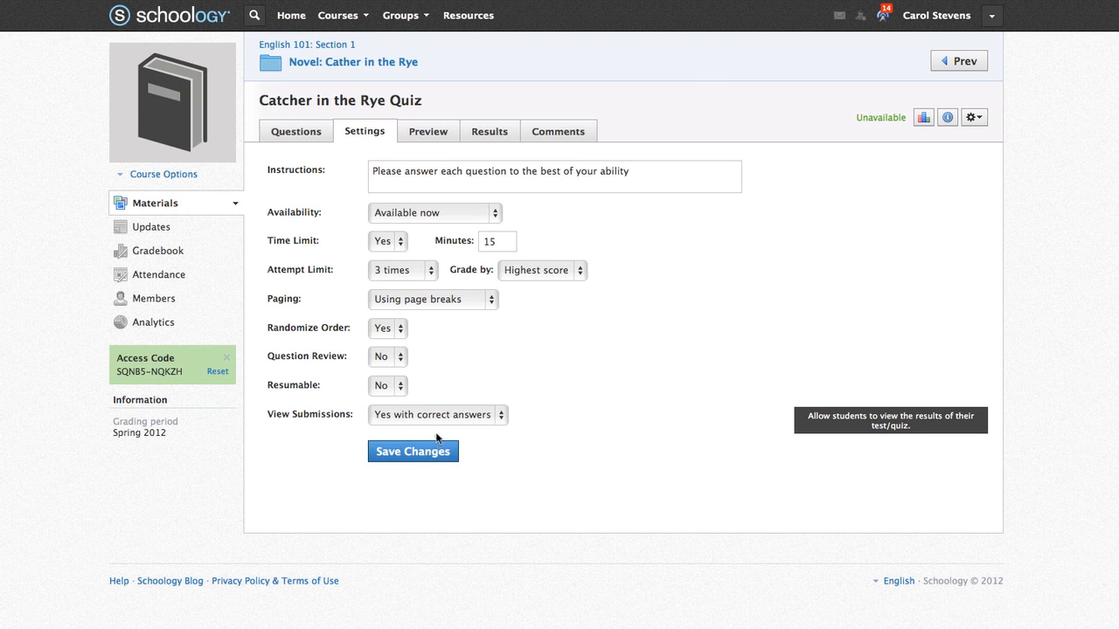
left_click(405, 454)
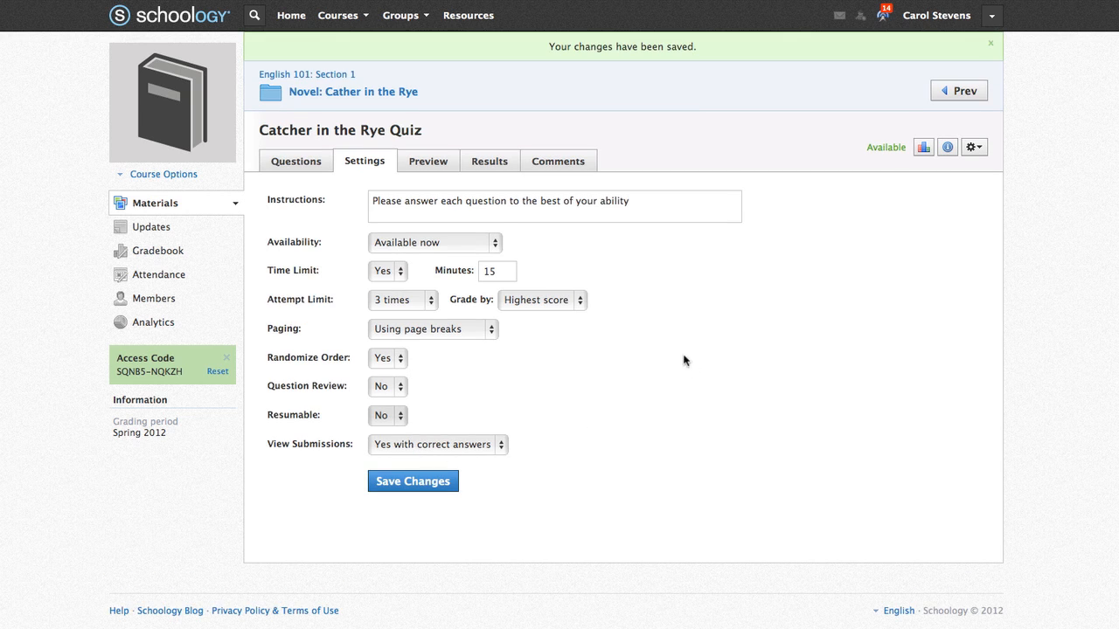
- Look over the quiz's Preview, Results and Comments tabs, then return to the Novel: Cather in the Rye folder
left_click(435, 171)
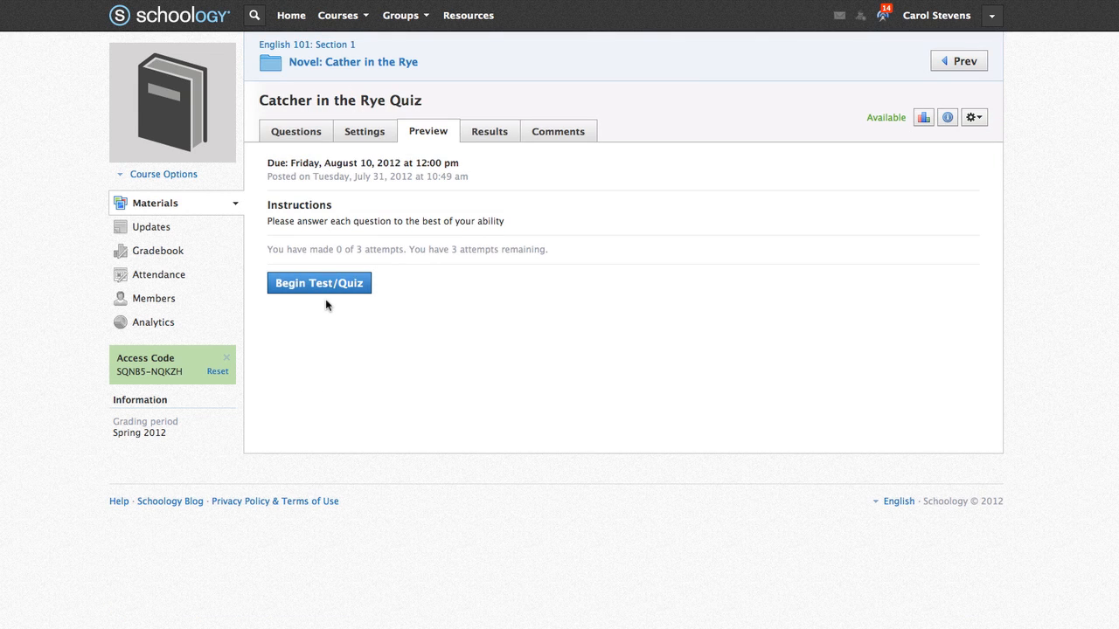
left_click(495, 133)
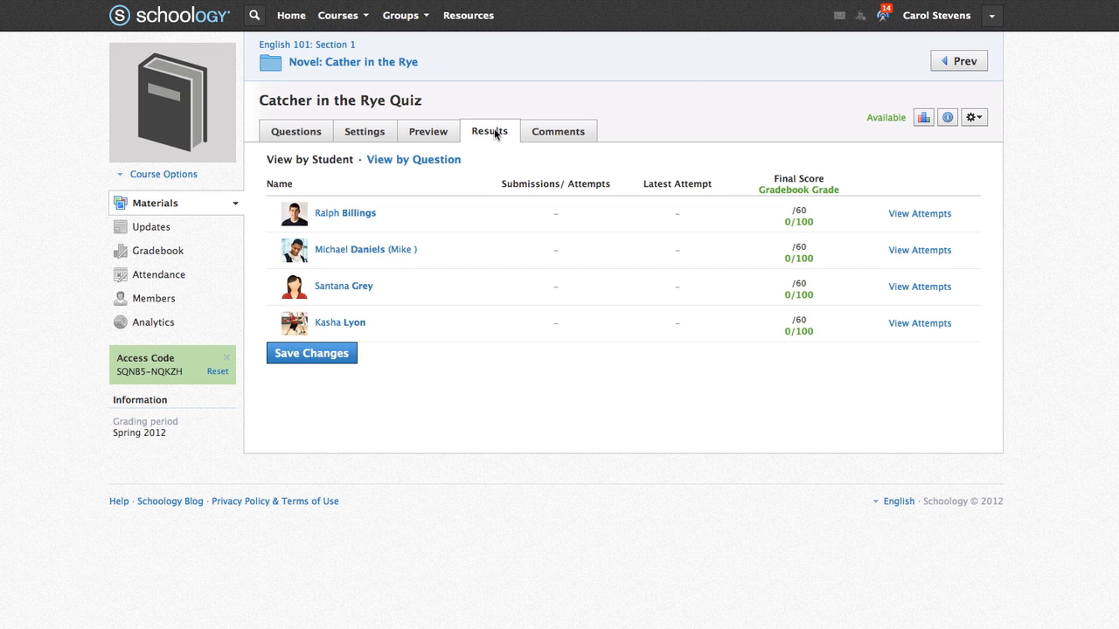
left_click(559, 133)
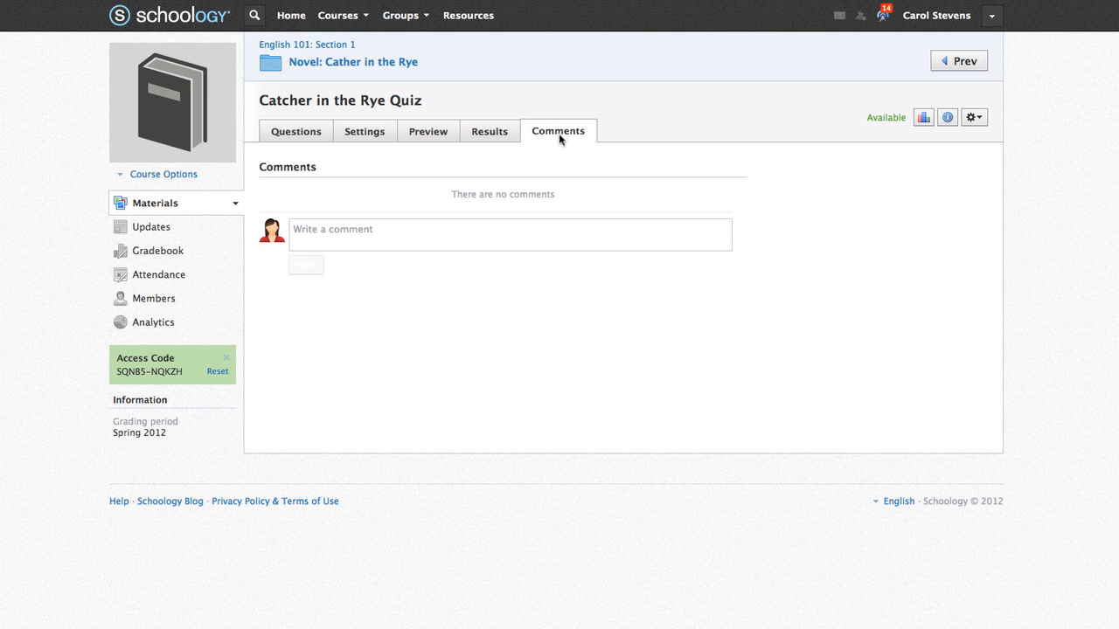
left_click(406, 62)
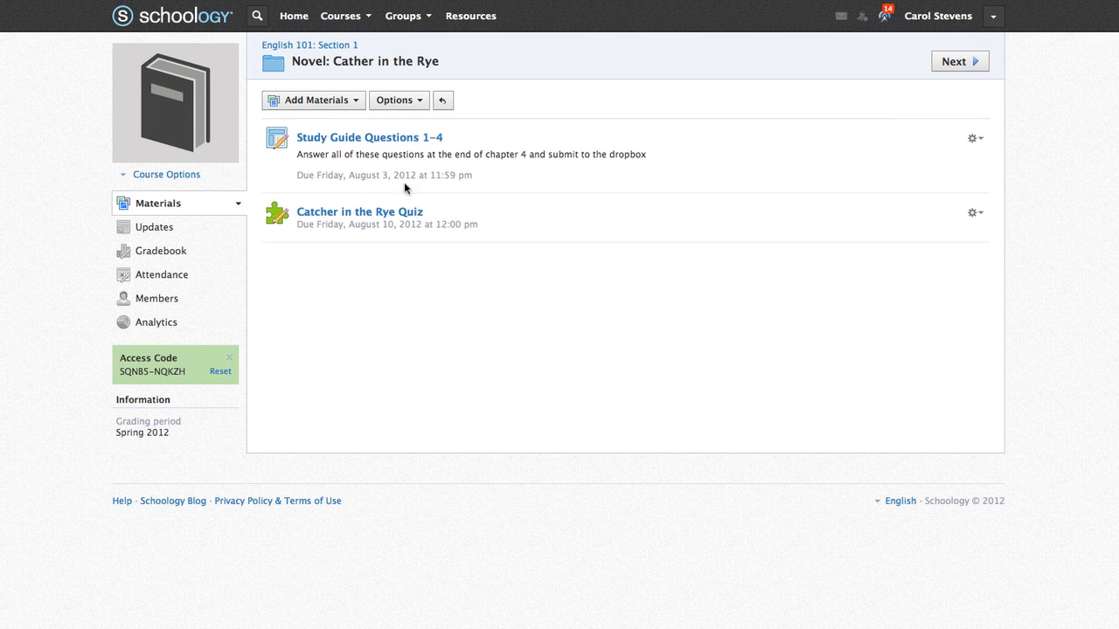
- Upload Catcher_in_the_Rye_Chapter_1_–_4.docx from the Desktop as a file in the novel folder
left_click(354, 102)
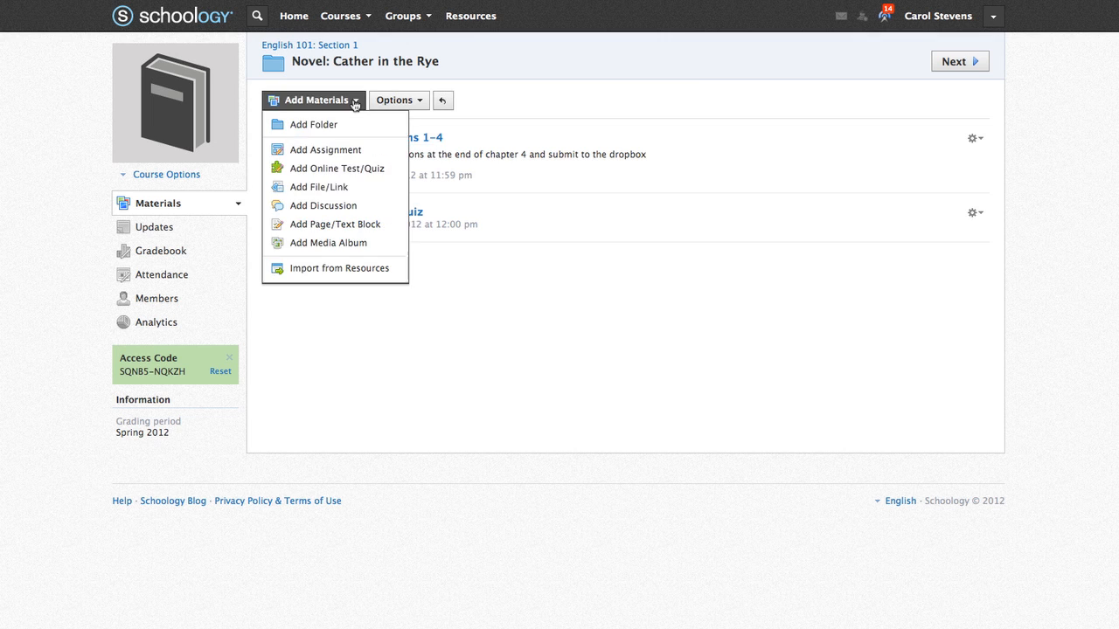
left_click(354, 188)
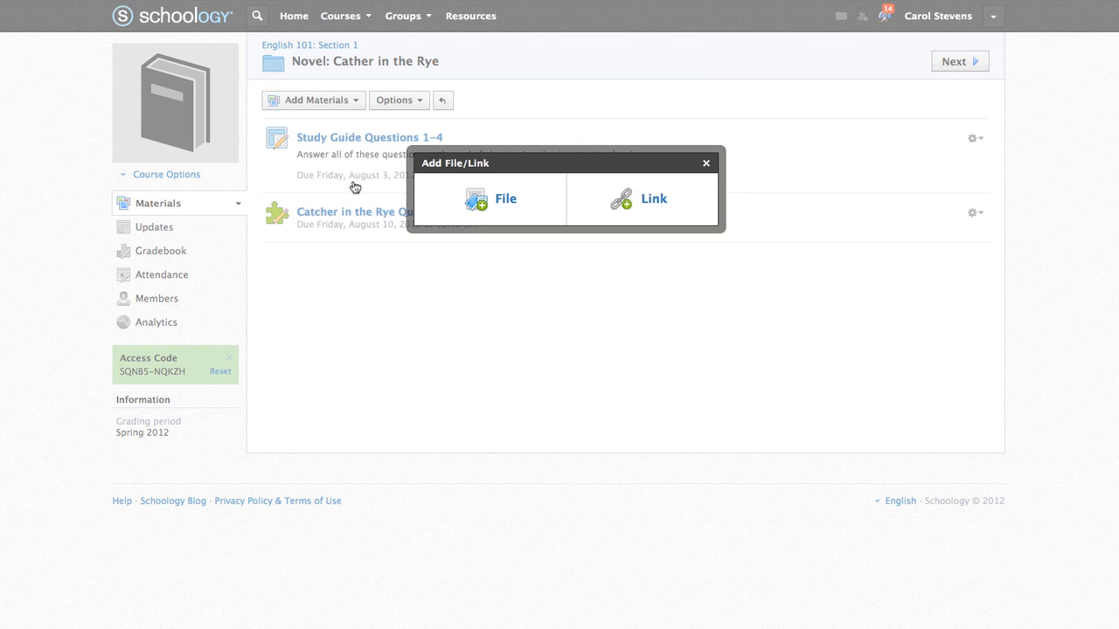
left_click(503, 205)
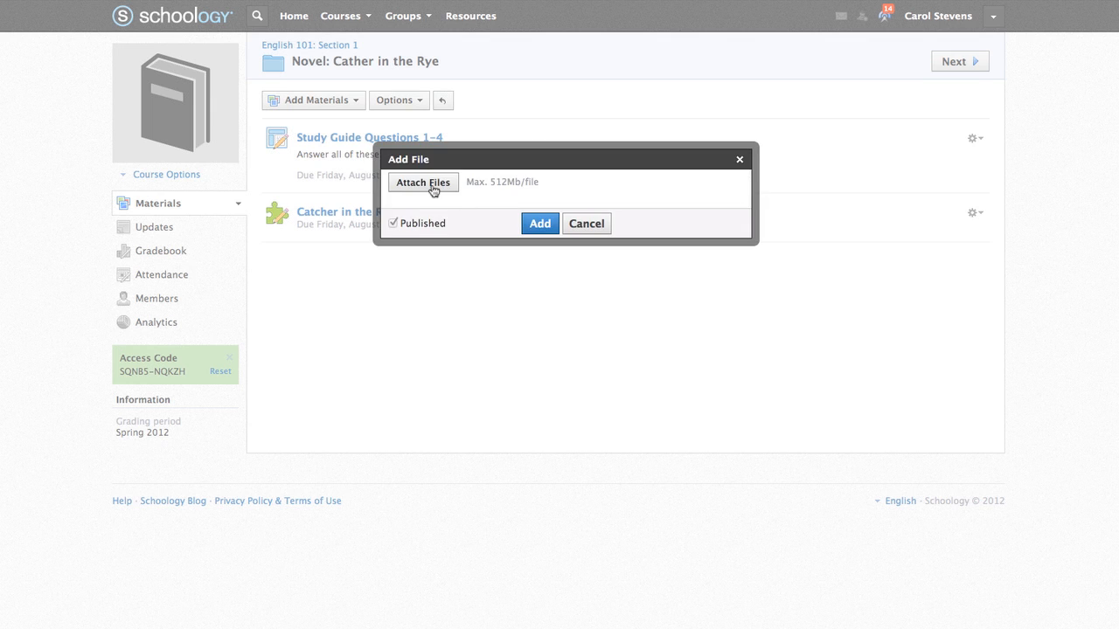
left_click(433, 183)
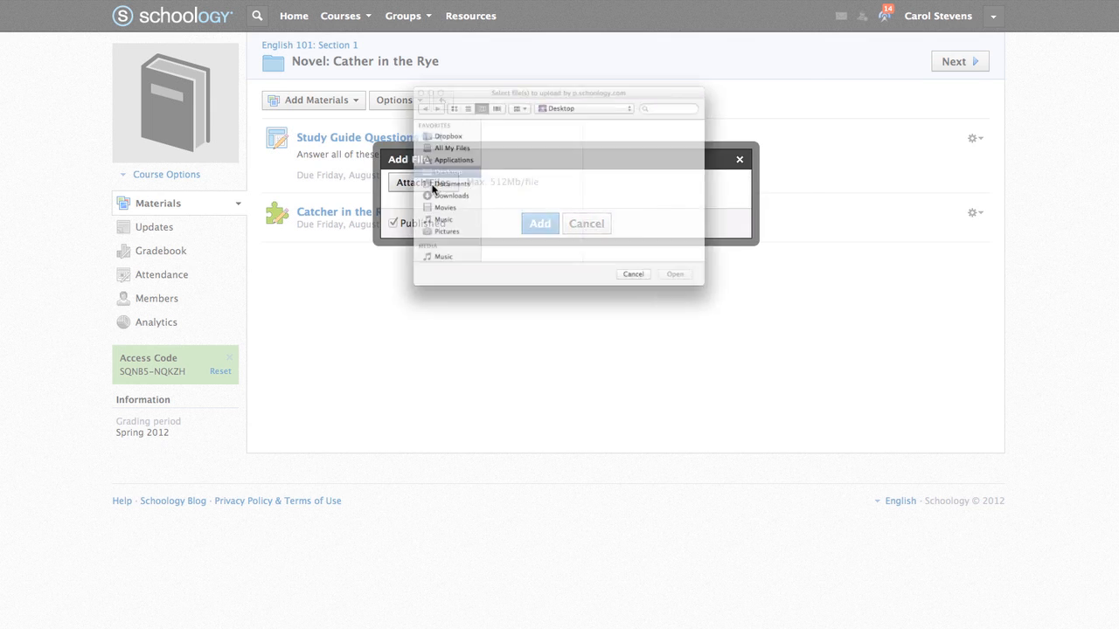
left_click(522, 94)
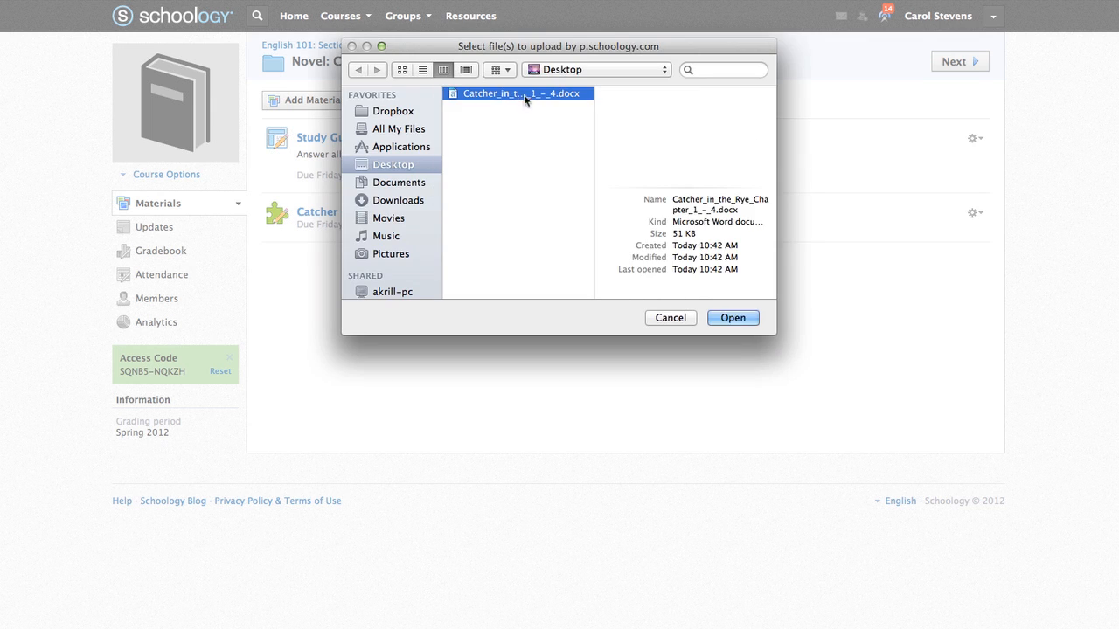
left_click(734, 318)
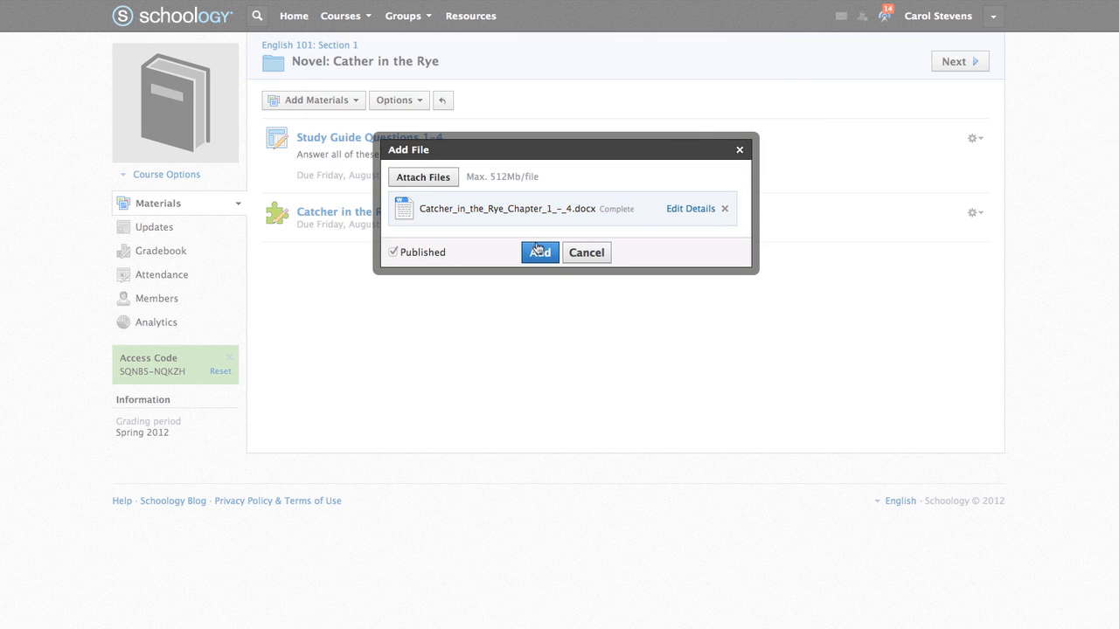
left_click(539, 253)
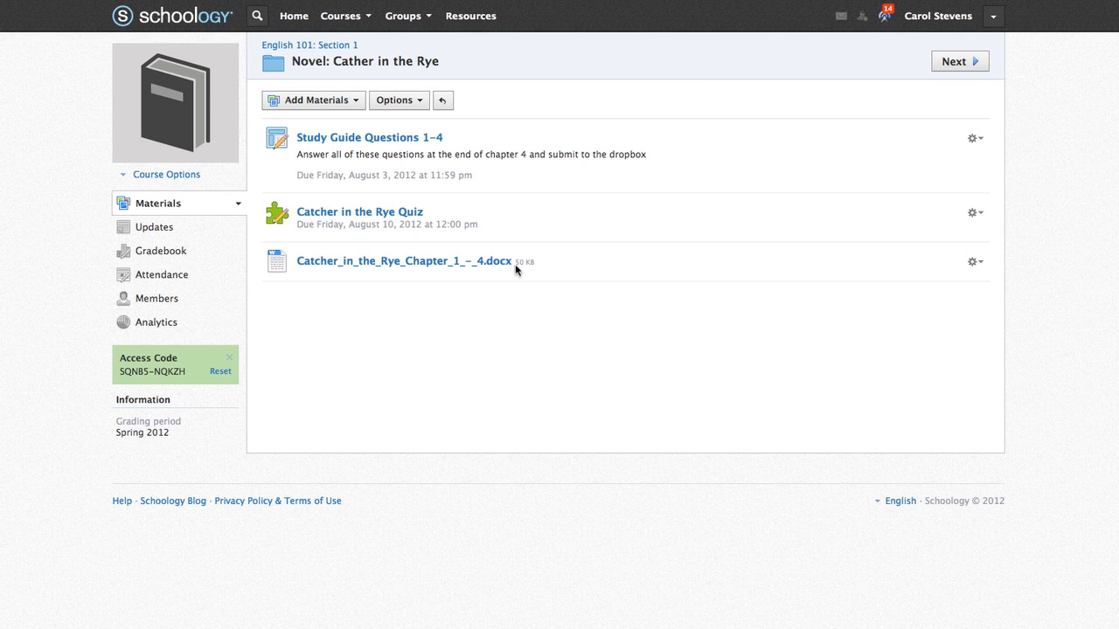
left_click(353, 102)
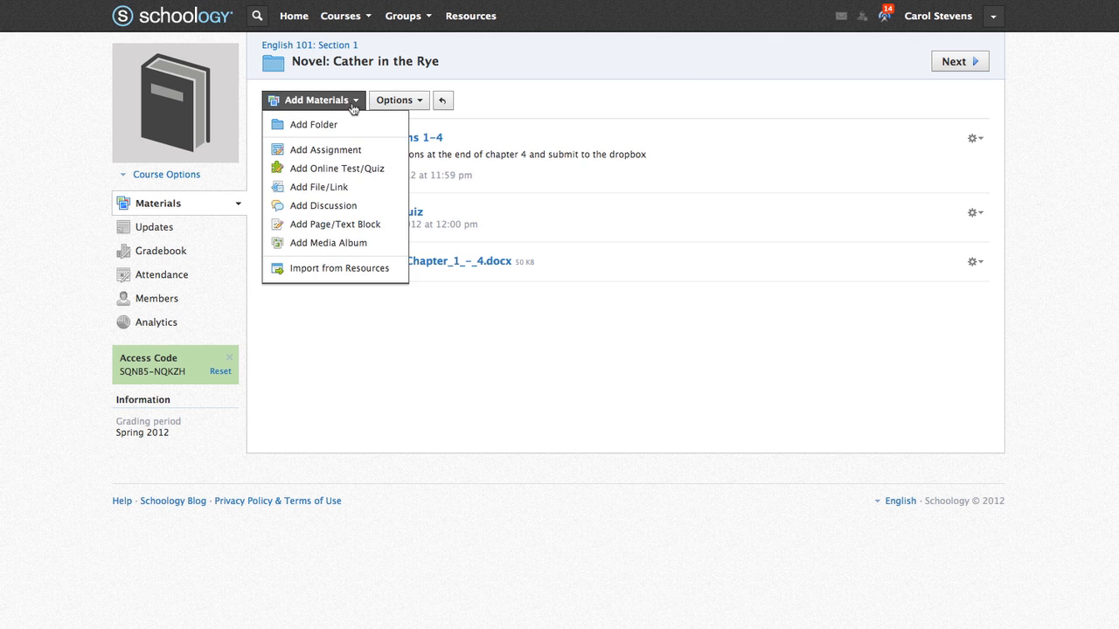
- Add the pasted SparkNotes URL as a web link titled 'Characters'
left_click(359, 189)
left_click(654, 207)
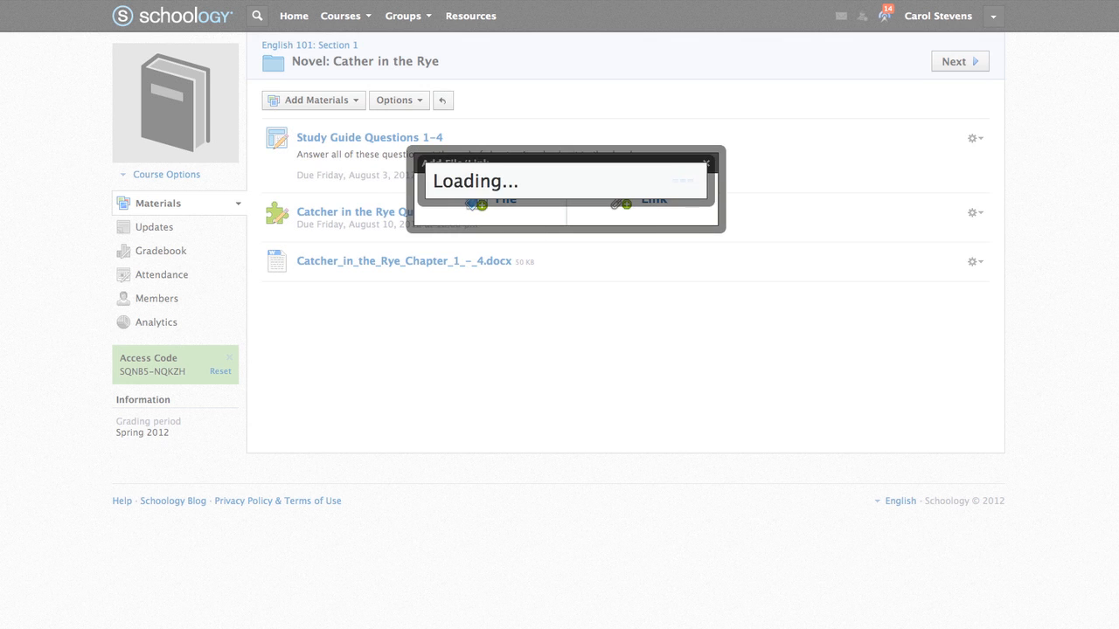
left_click(599, 180)
type("http://www.sparknotes.com/lit/catcher/characters.html")
left_click(602, 210)
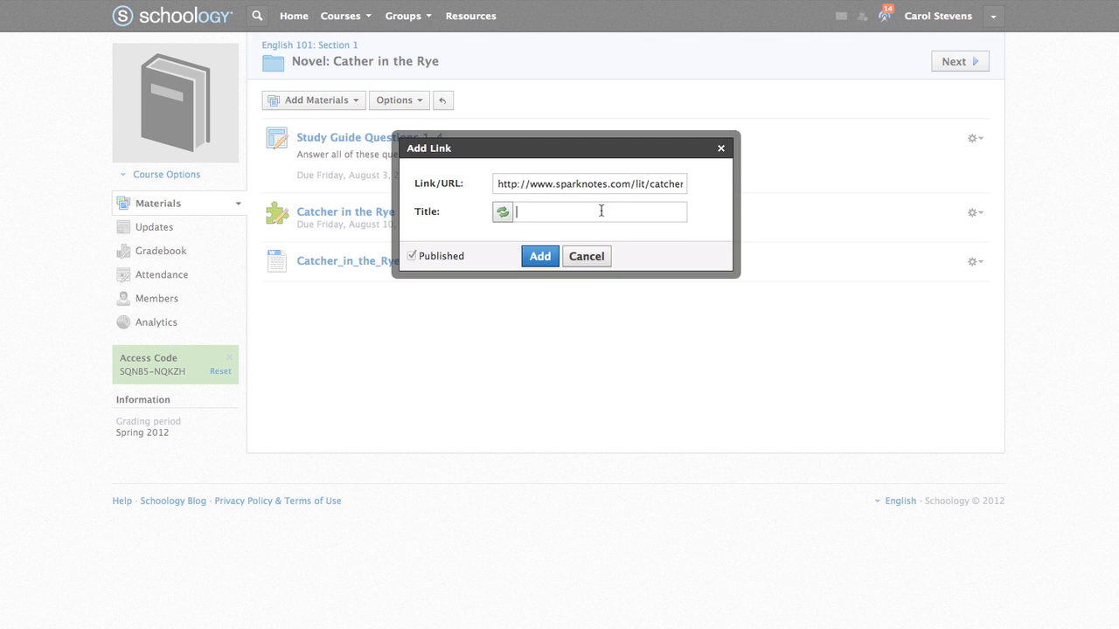
type("Characters")
left_click(552, 259)
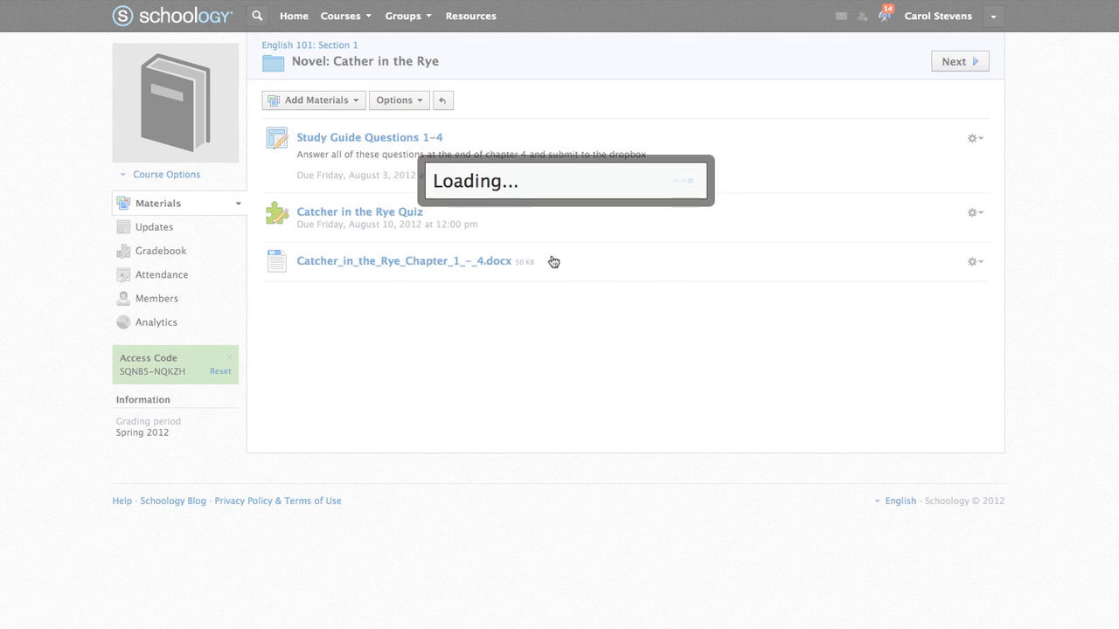
left_click(356, 104)
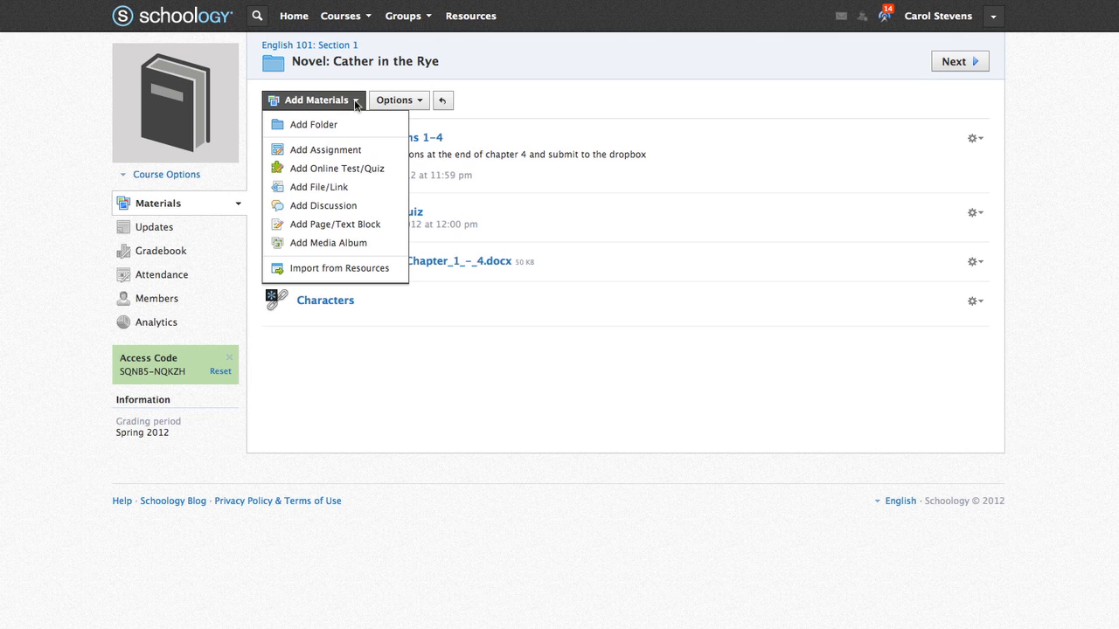
- Create the graded 'Catcher in the Rye: Holden's Character' discussion, due August 2, 2012, with its analysis prompt
left_click(370, 208)
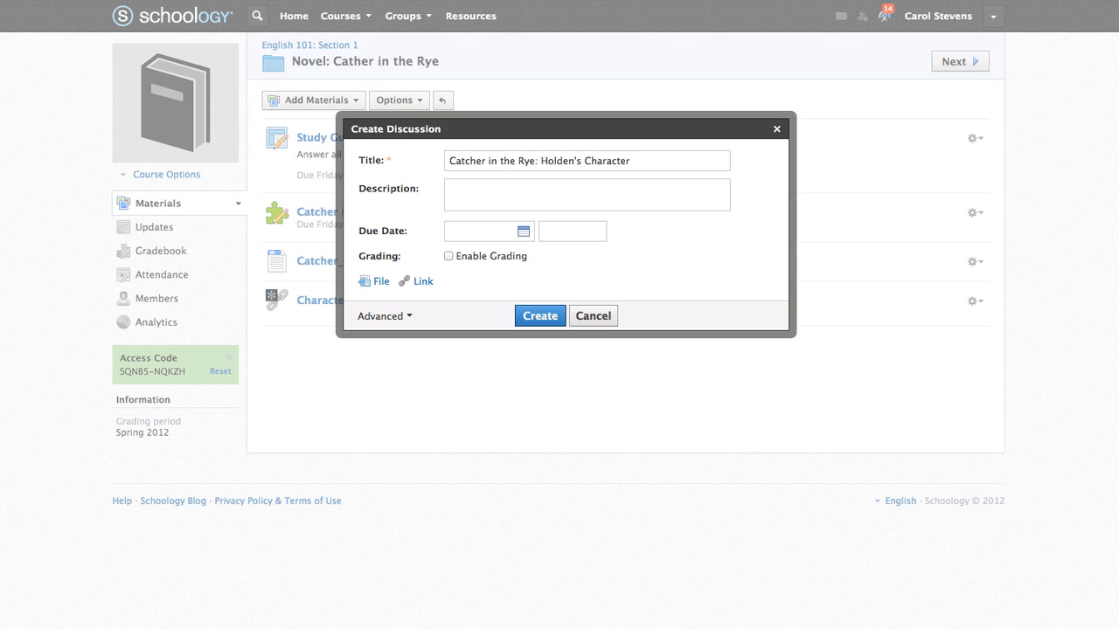
left_click(619, 195)
type("Analyze Holden's character and what your thoughts are now that we are half way through the novel.")
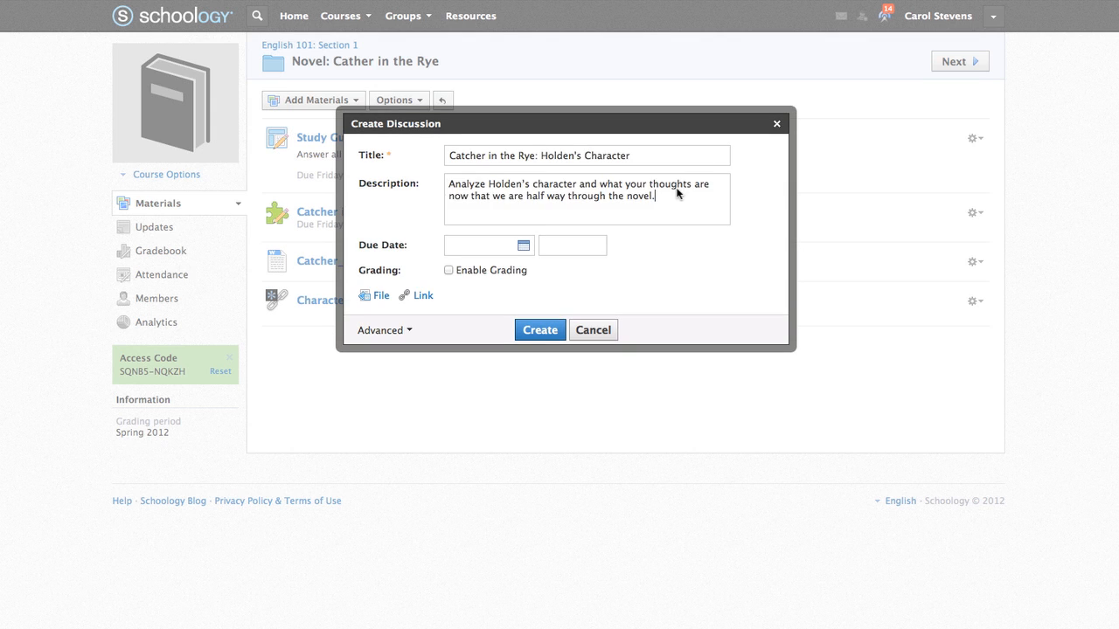
left_click(522, 248)
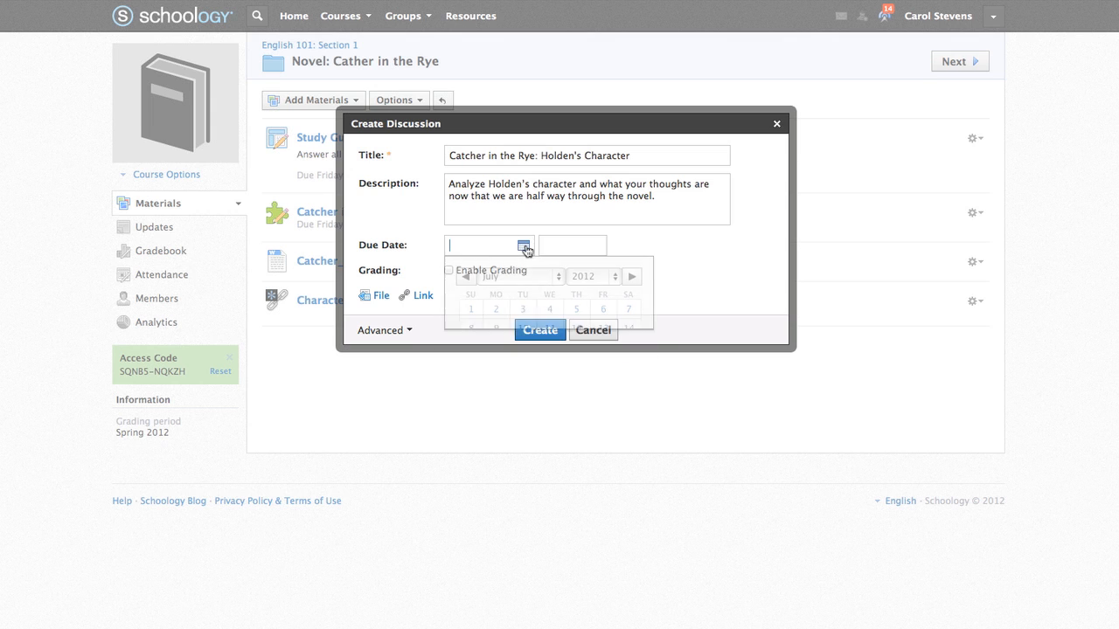
left_click(631, 277)
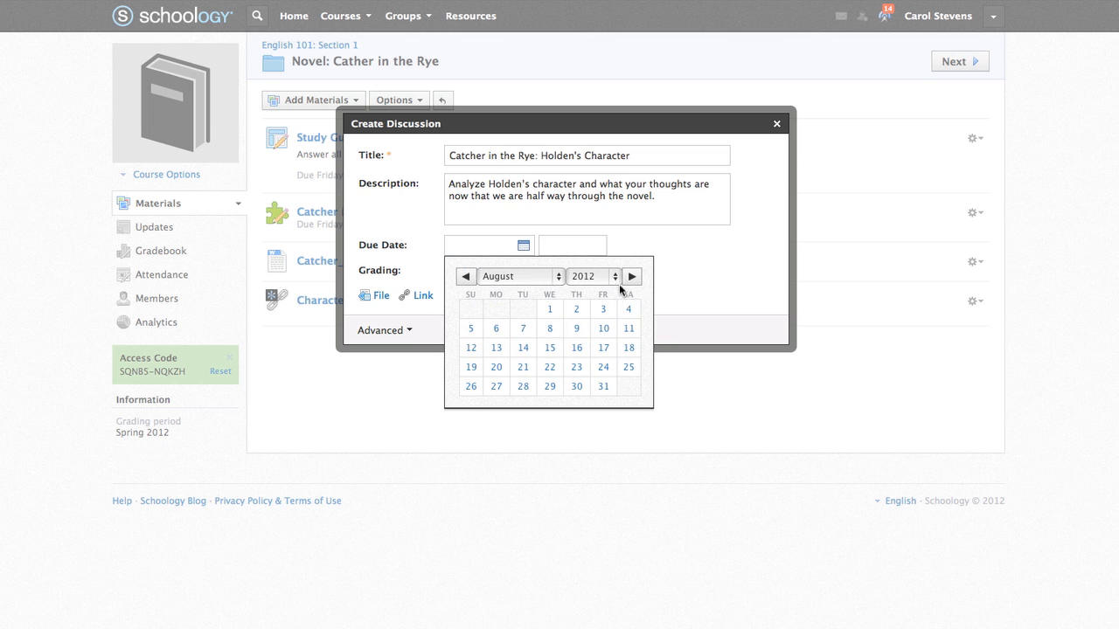
left_click(576, 310)
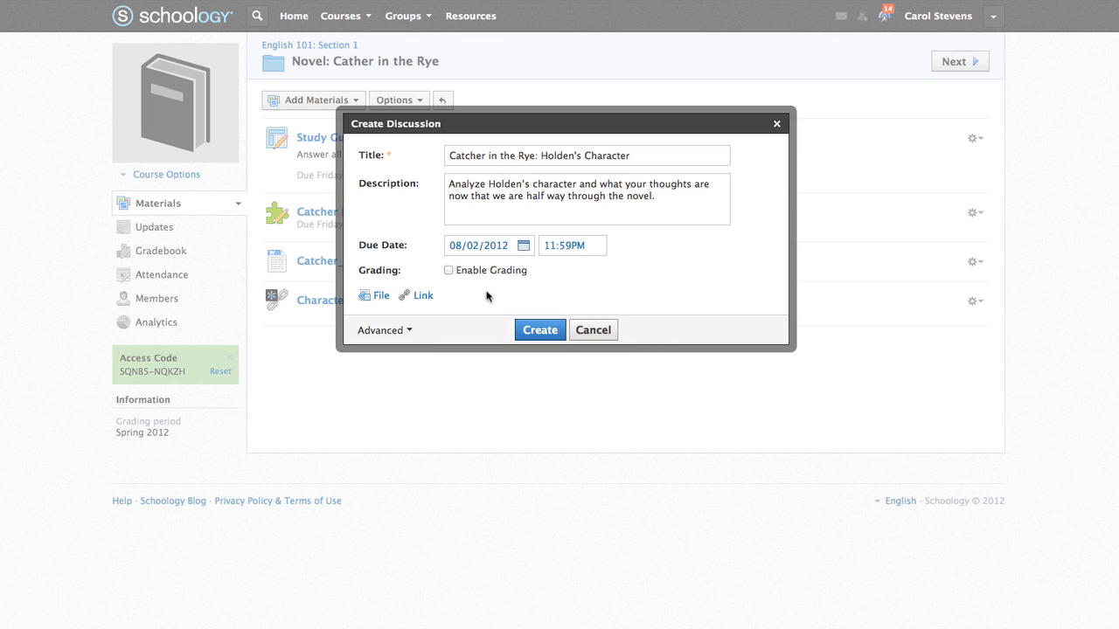
left_click(447, 271)
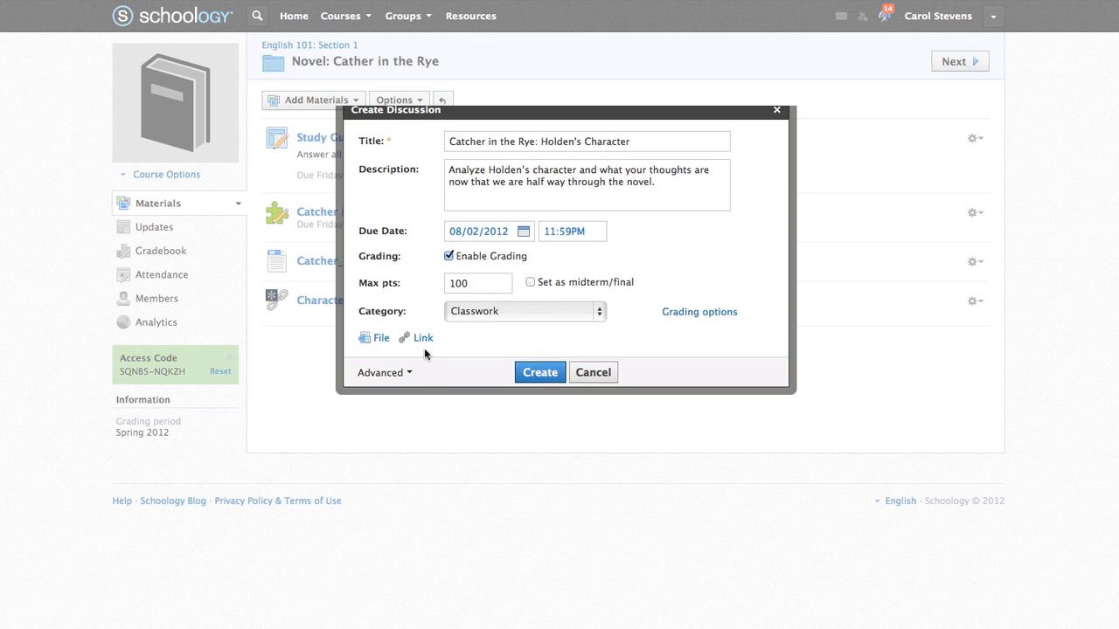
left_click(409, 375)
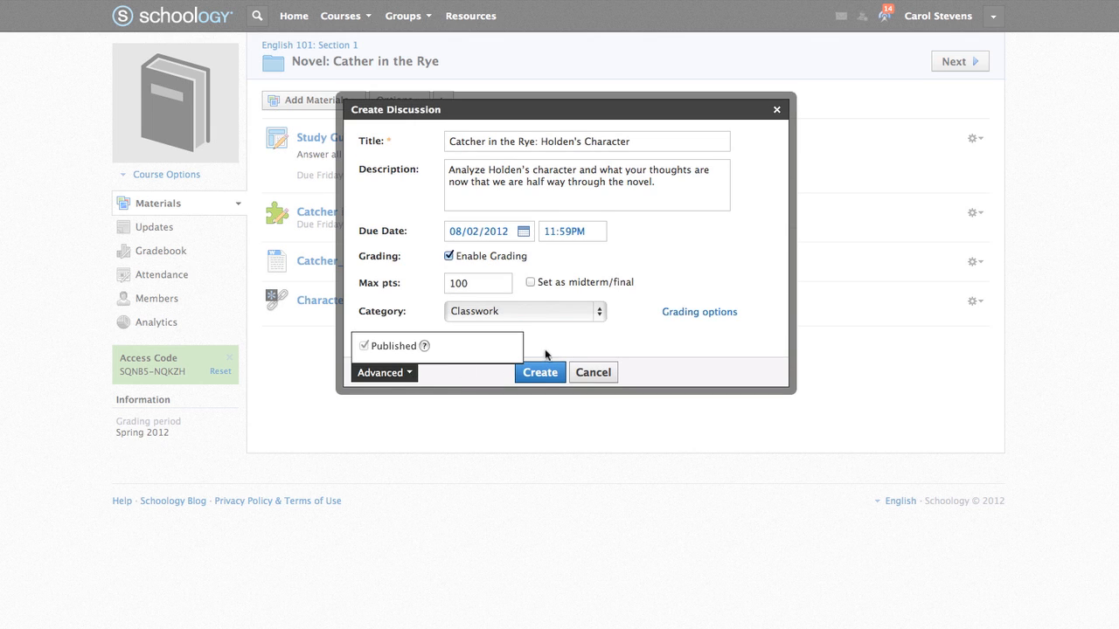
left_click(572, 347)
left_click(537, 373)
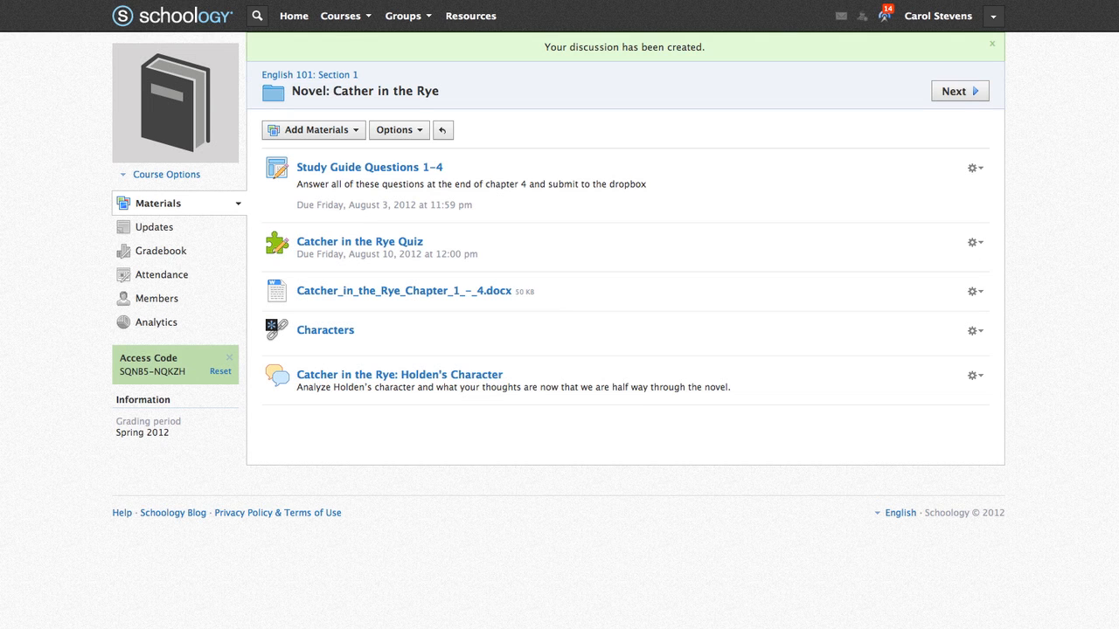
left_click(355, 132)
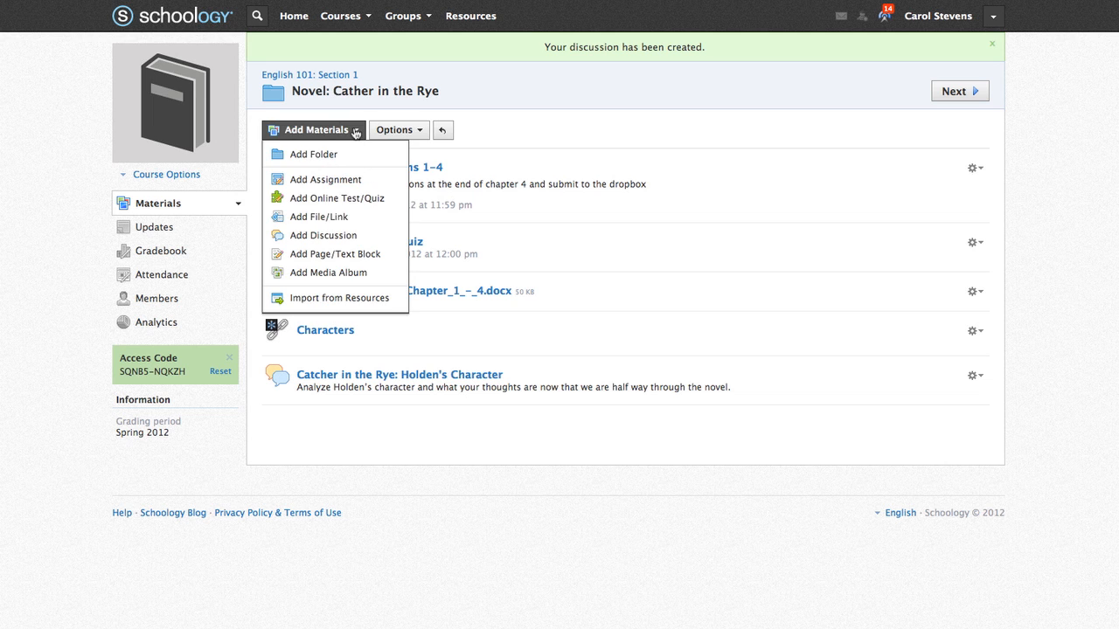
- Start a page titled 'J.D. Salinger Background' with the line 'Here is some information about J.D. Salinger for your reference:'
left_click(360, 254)
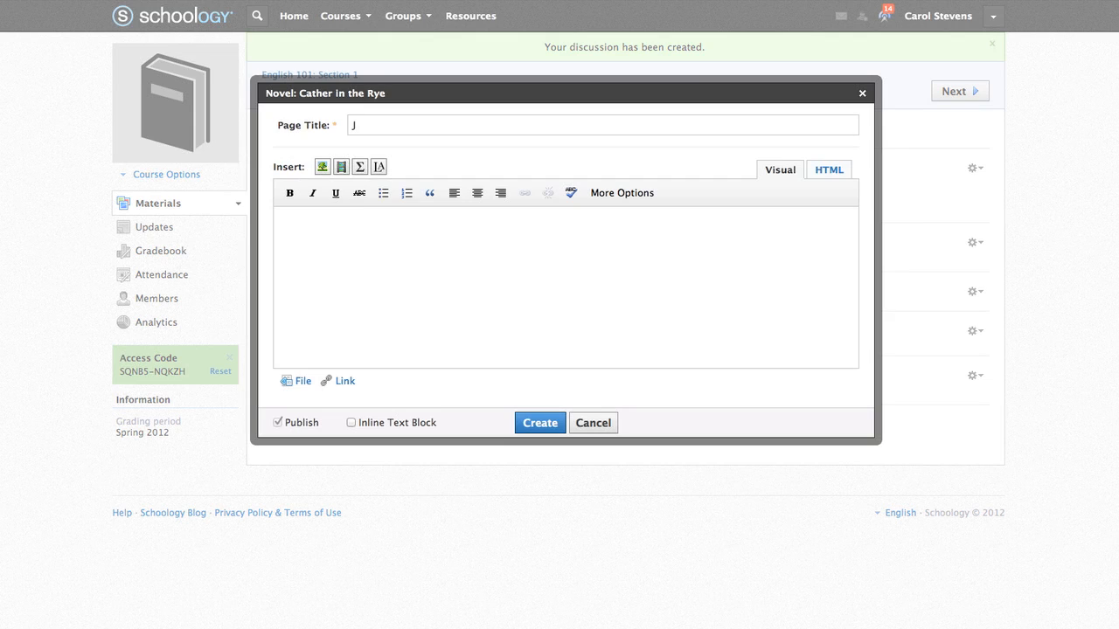
type("J.D. Salinger Background")
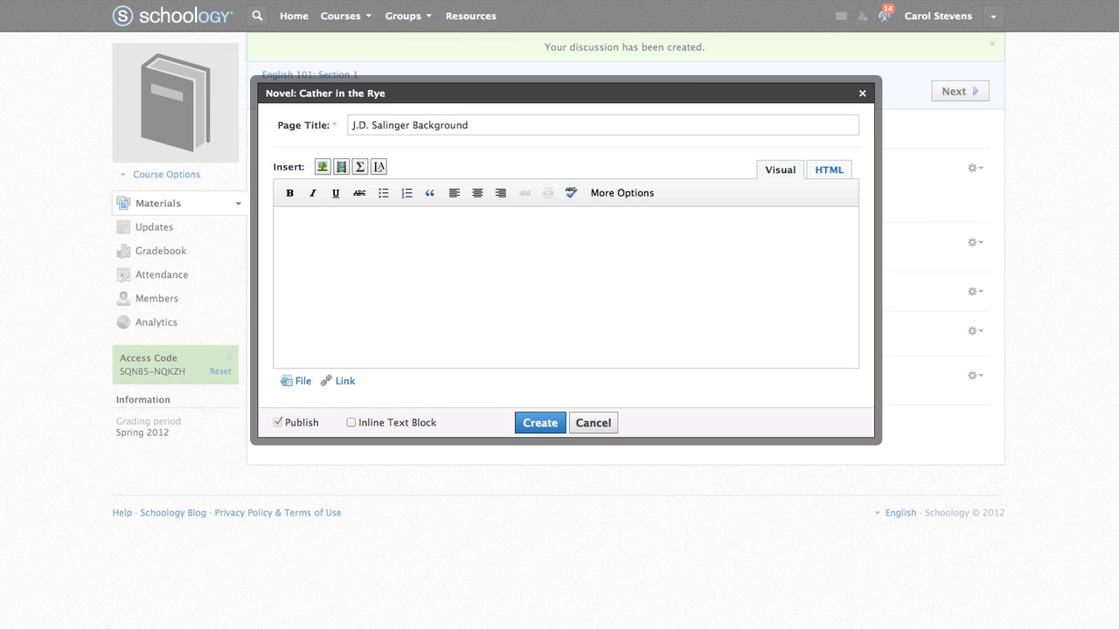
left_click(444, 232)
type("Here is some information about J.D. Salinger for your reference:")
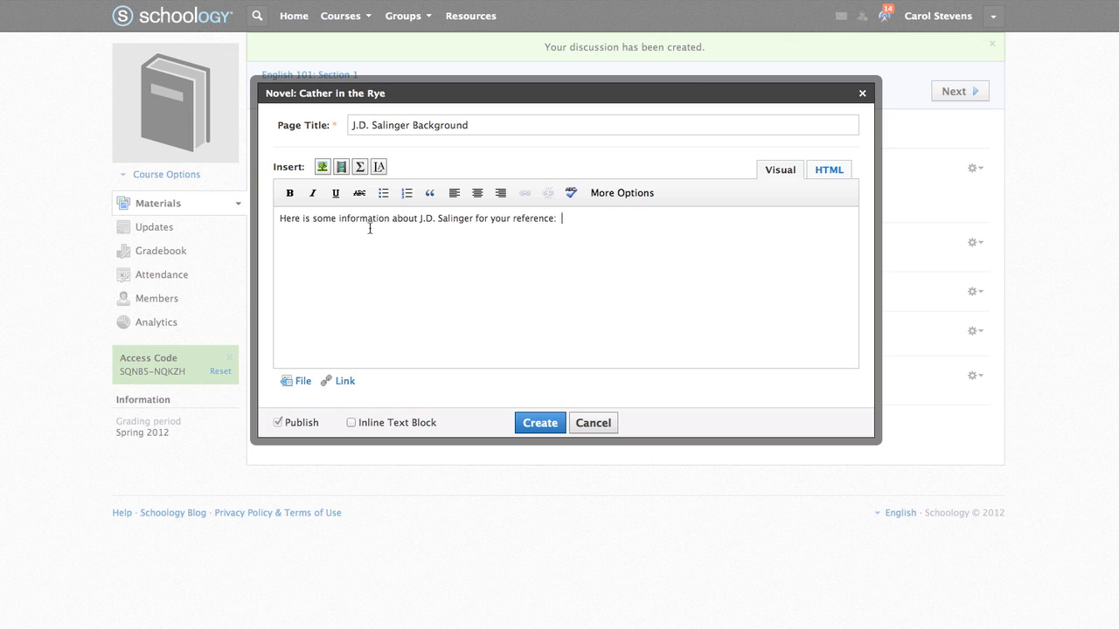
key("Return")
- Insert Screen_Shot.png as an image in the page body
left_click(322, 168)
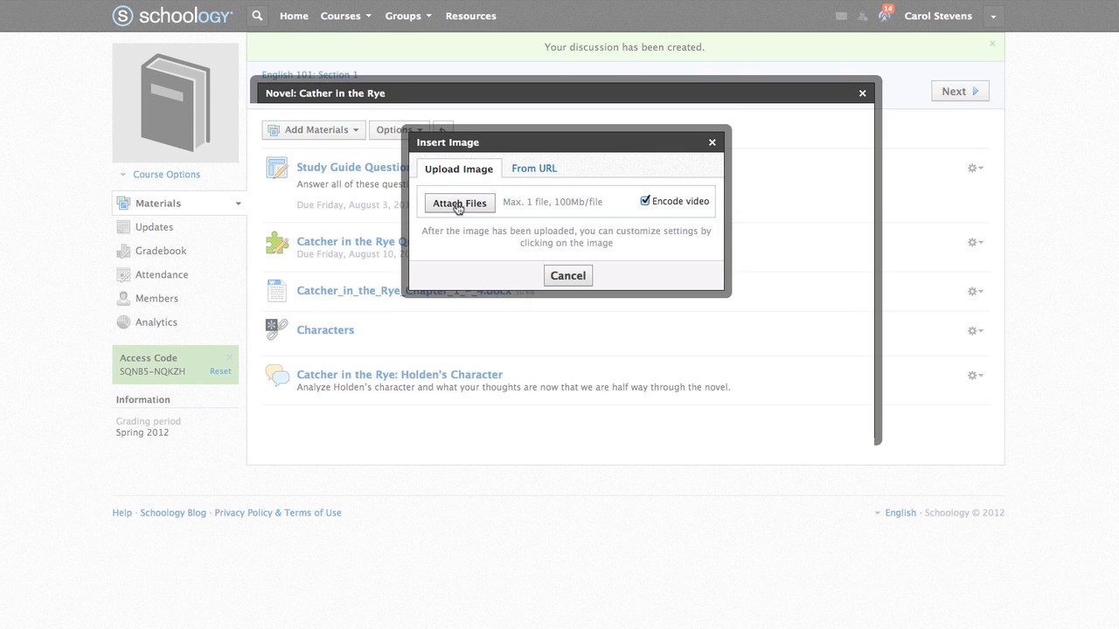
left_click(457, 206)
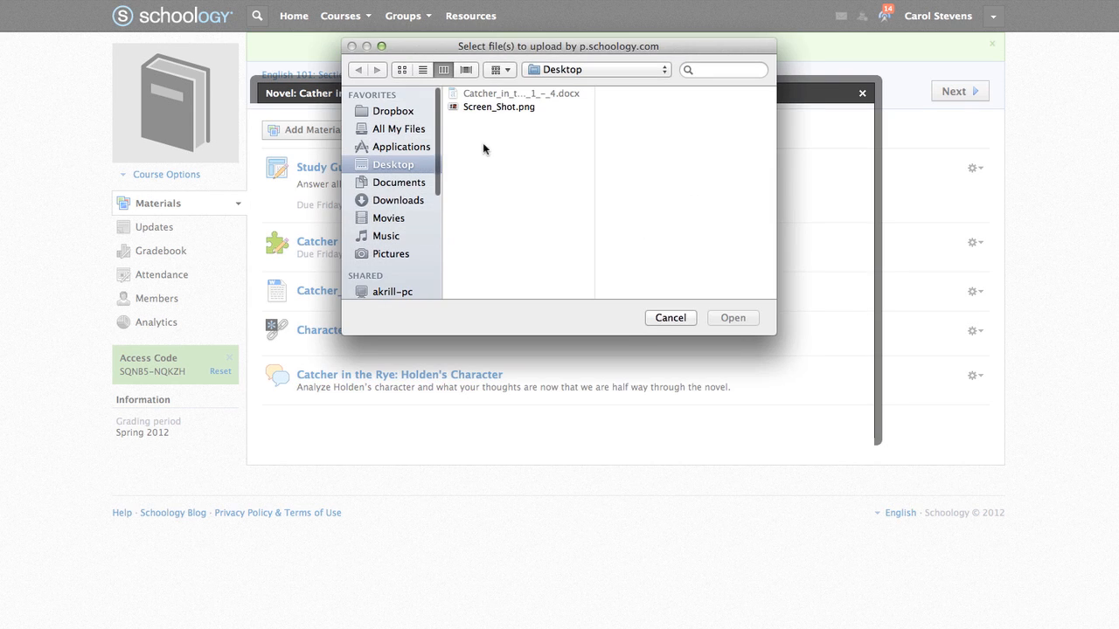
left_click(516, 107)
left_click(733, 318)
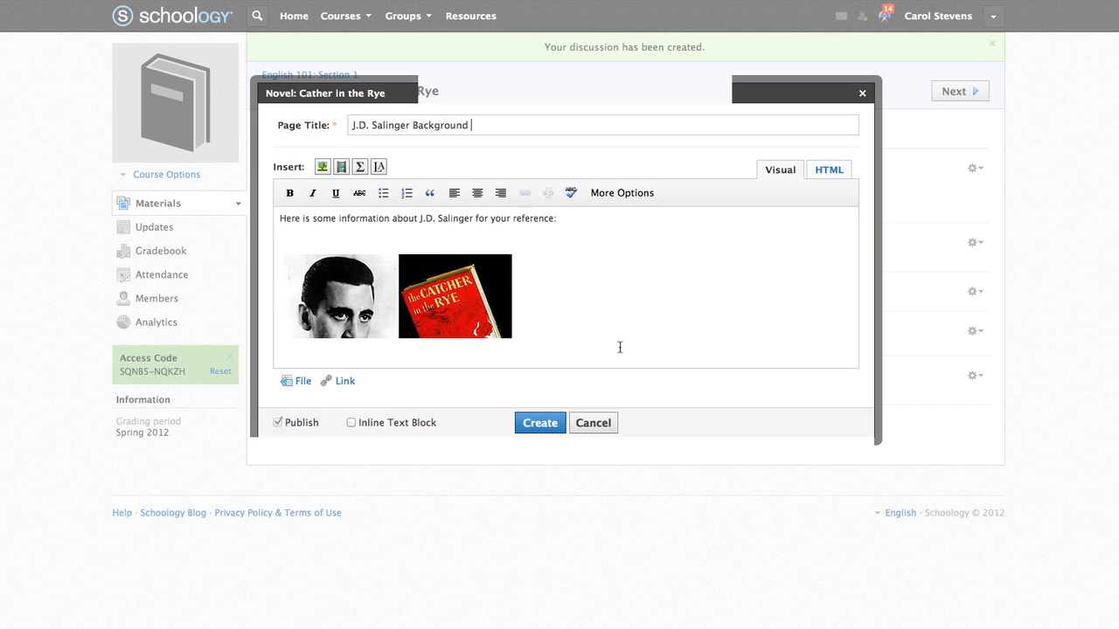
- Attach the Time article link titled 'More on J.D. Salinger' and create the page
scroll(617, 350, "down", 2)
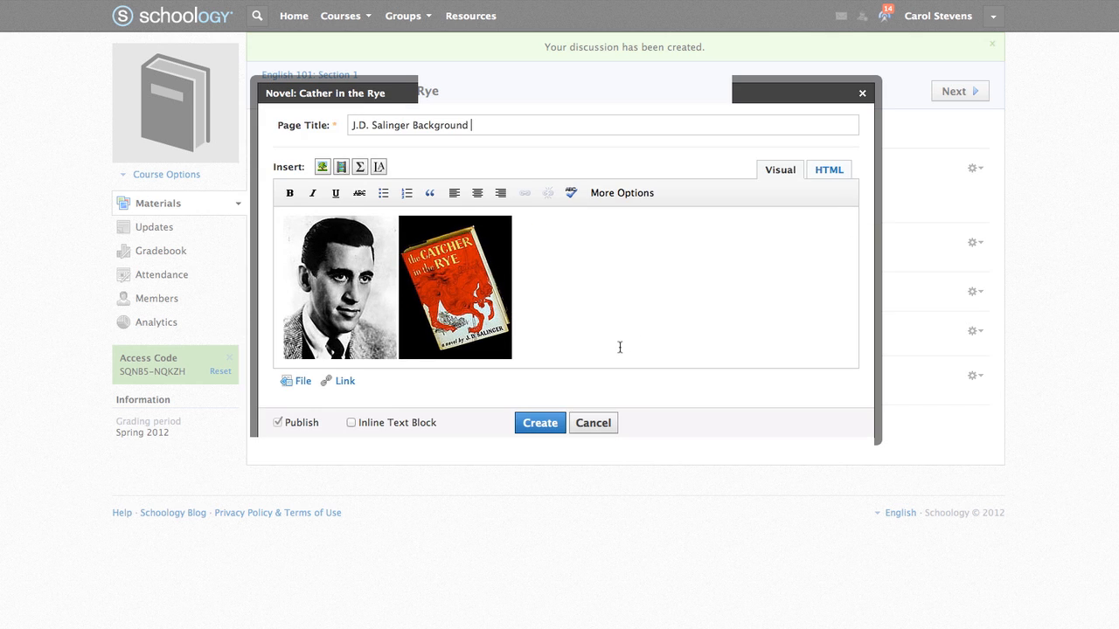
left_click(341, 381)
key("ctrl+v")
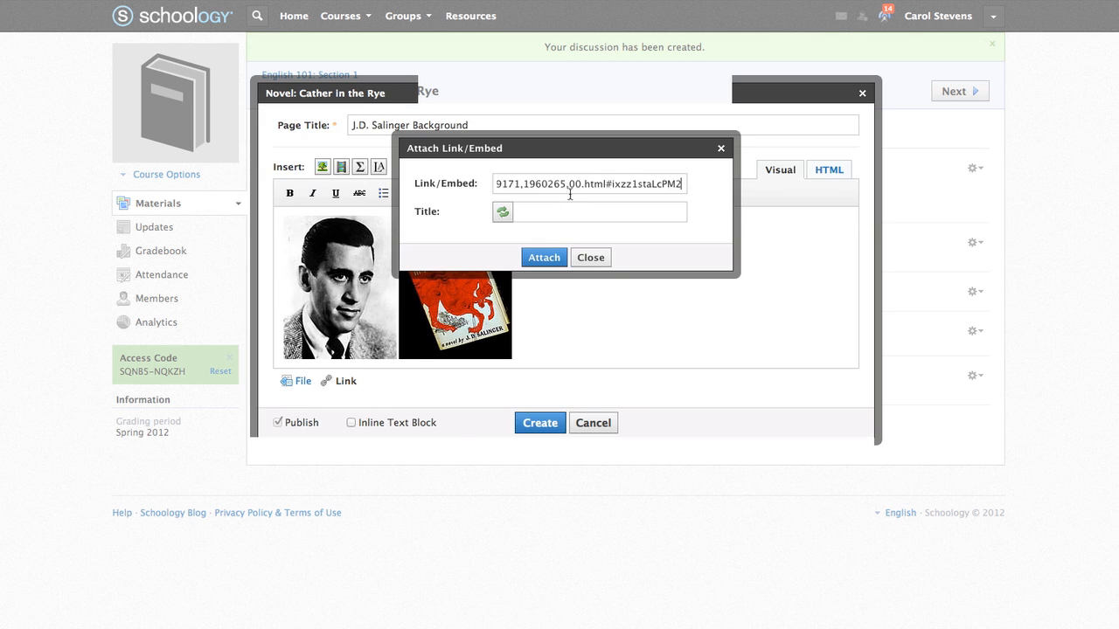
left_click(575, 213)
type("More on J.D. Salinger")
left_click(544, 257)
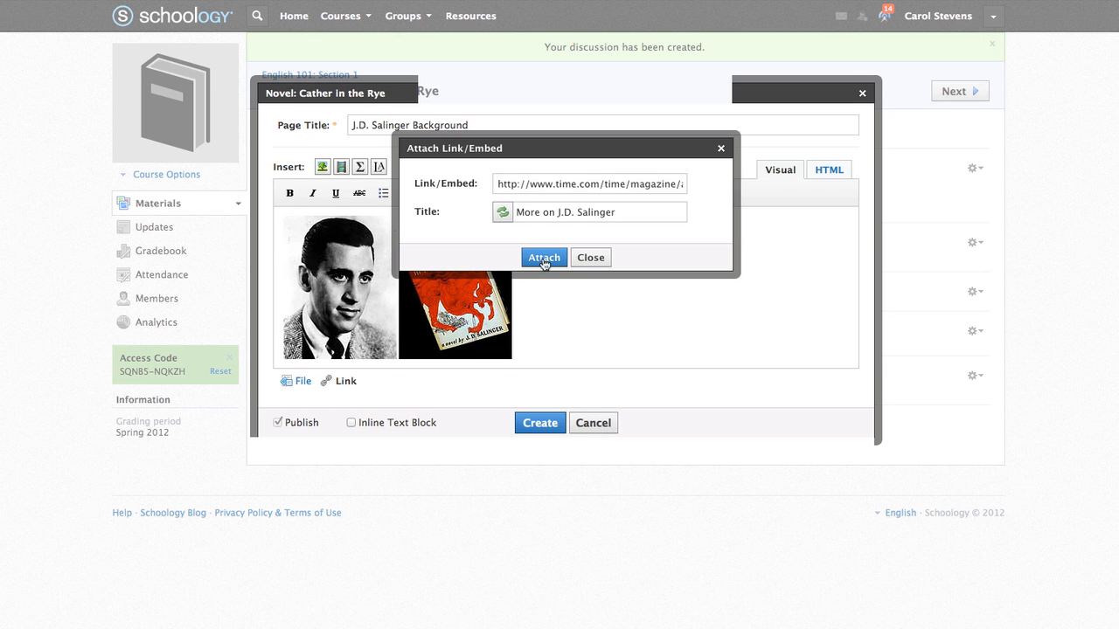
left_click(542, 447)
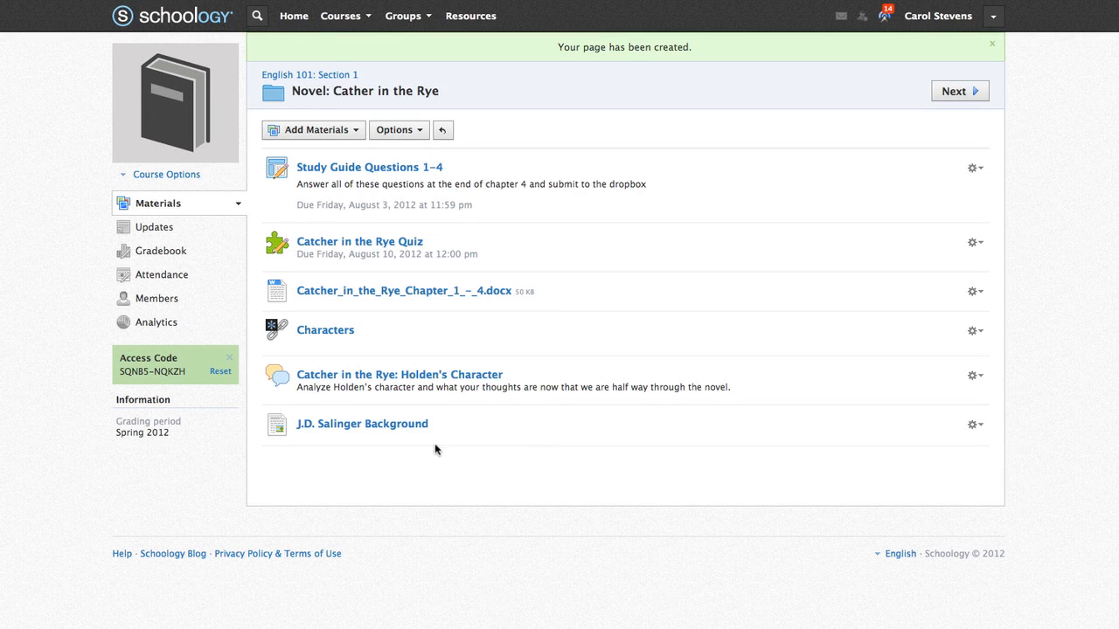
left_click(974, 425)
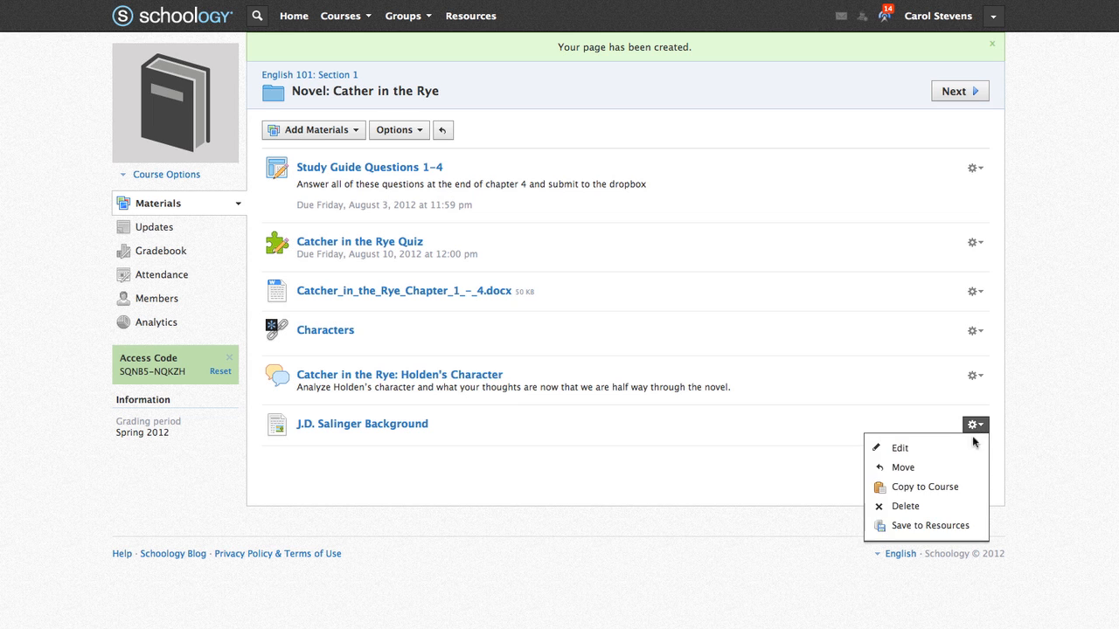
left_click(964, 447)
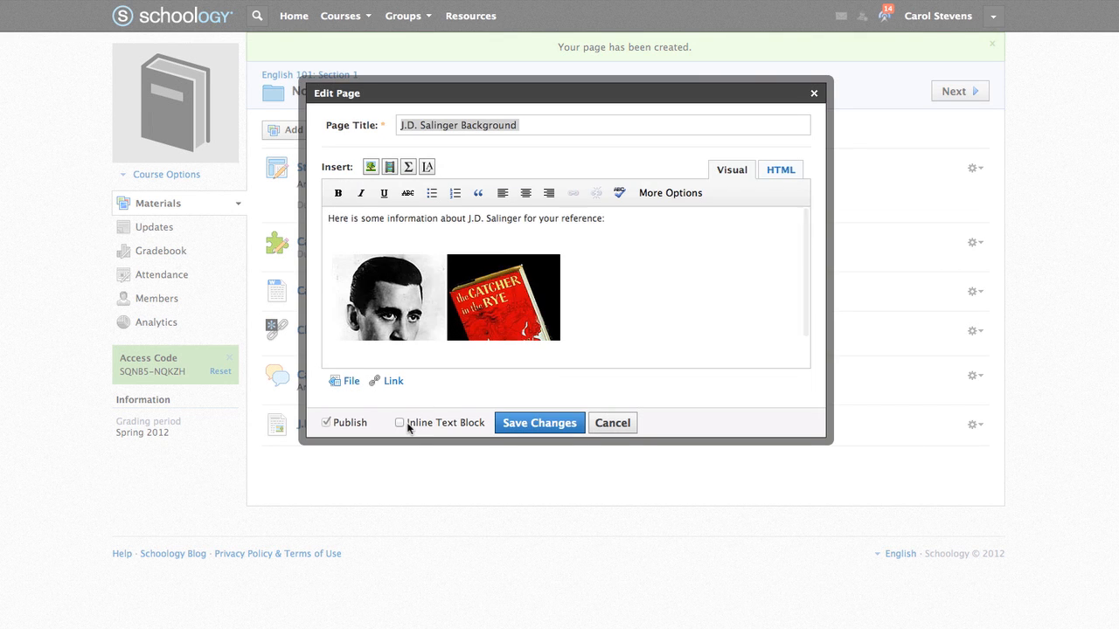
left_click(408, 425)
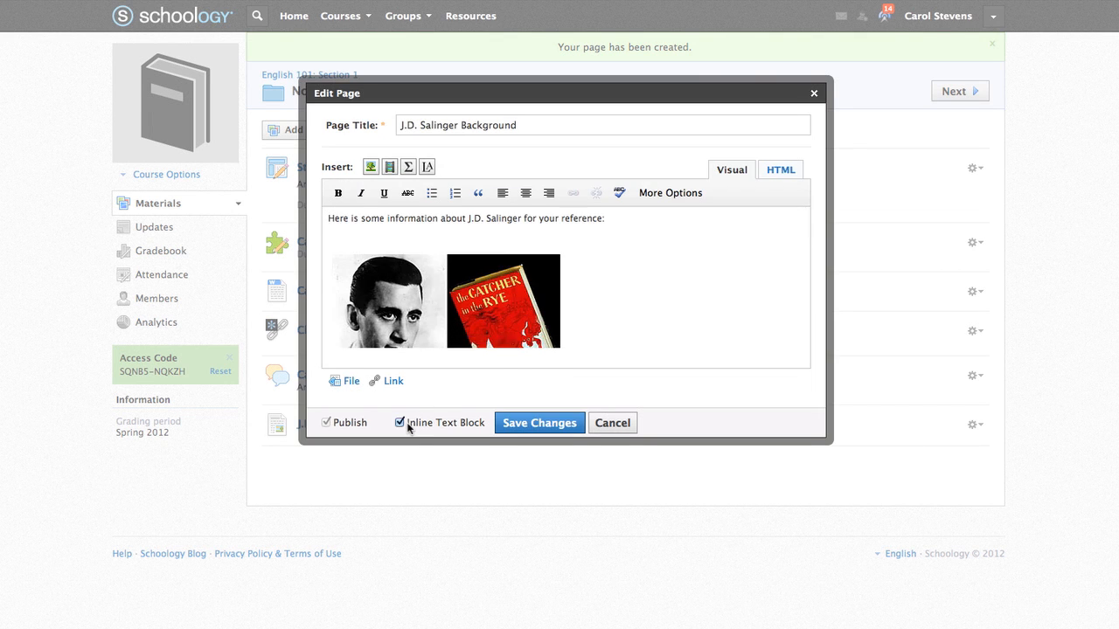
left_click(514, 428)
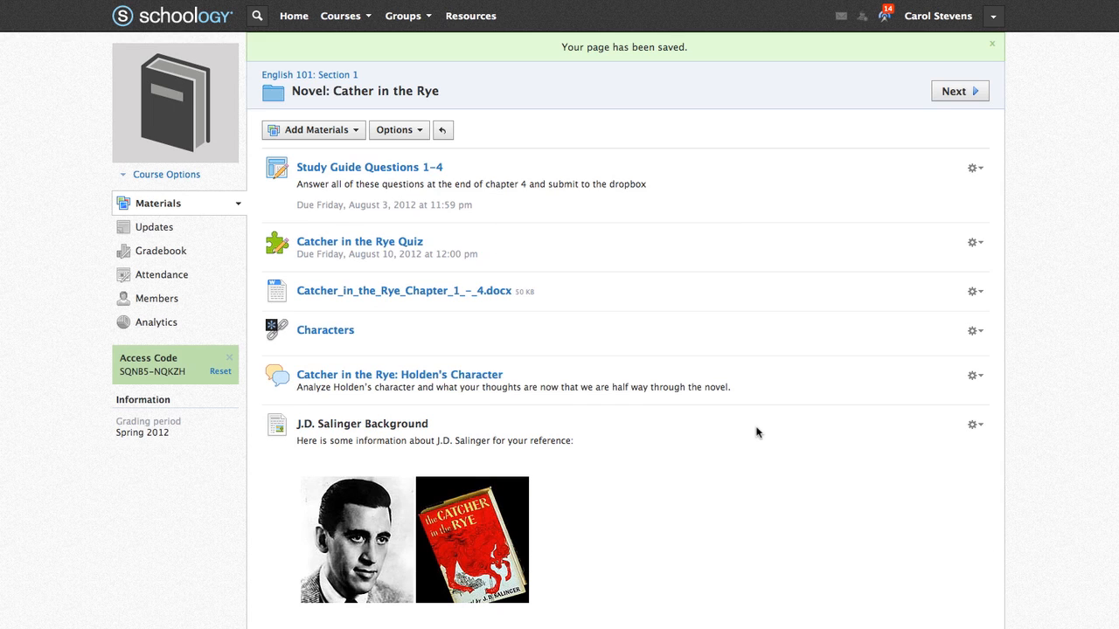
scroll(757, 432, "down", 1)
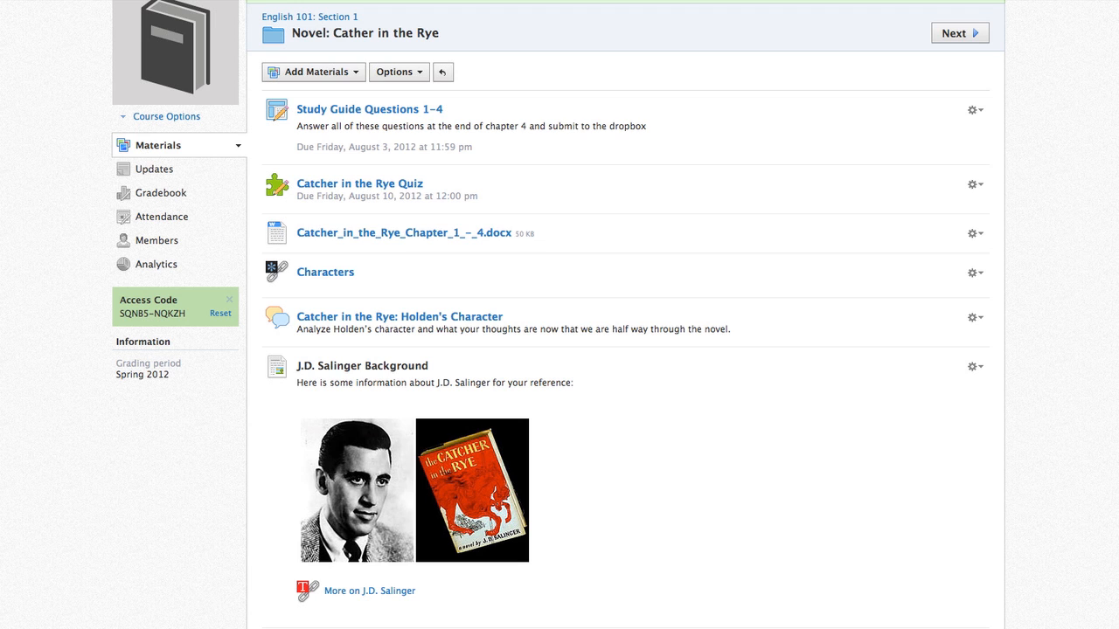
scroll(626, 350, "down", 1)
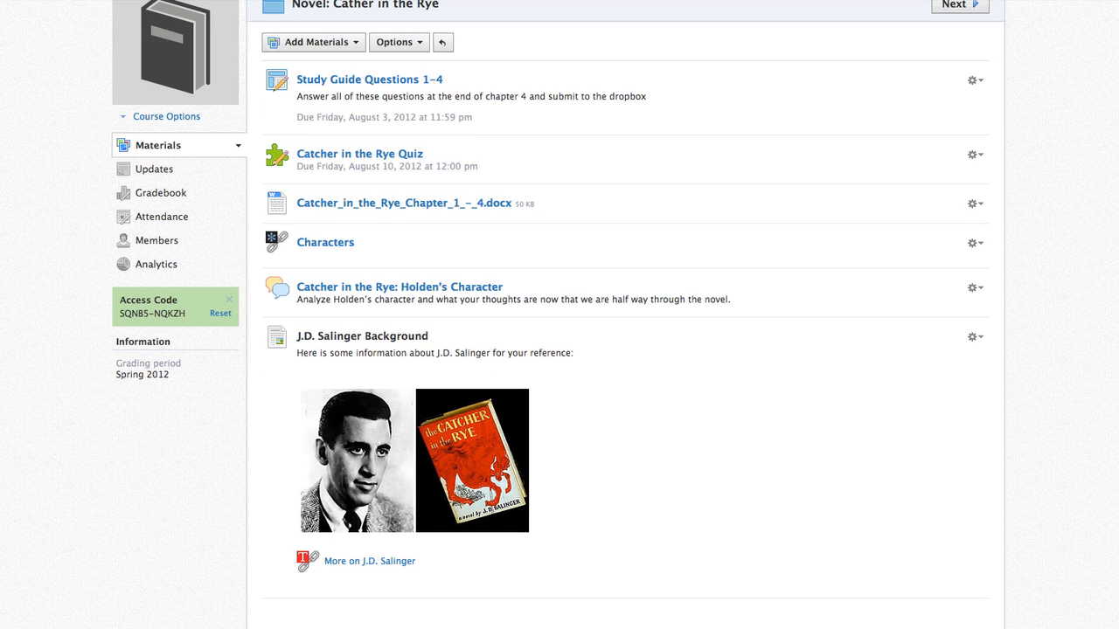
- Create a media album titled 'Catcher in the Rye'
left_click(354, 42)
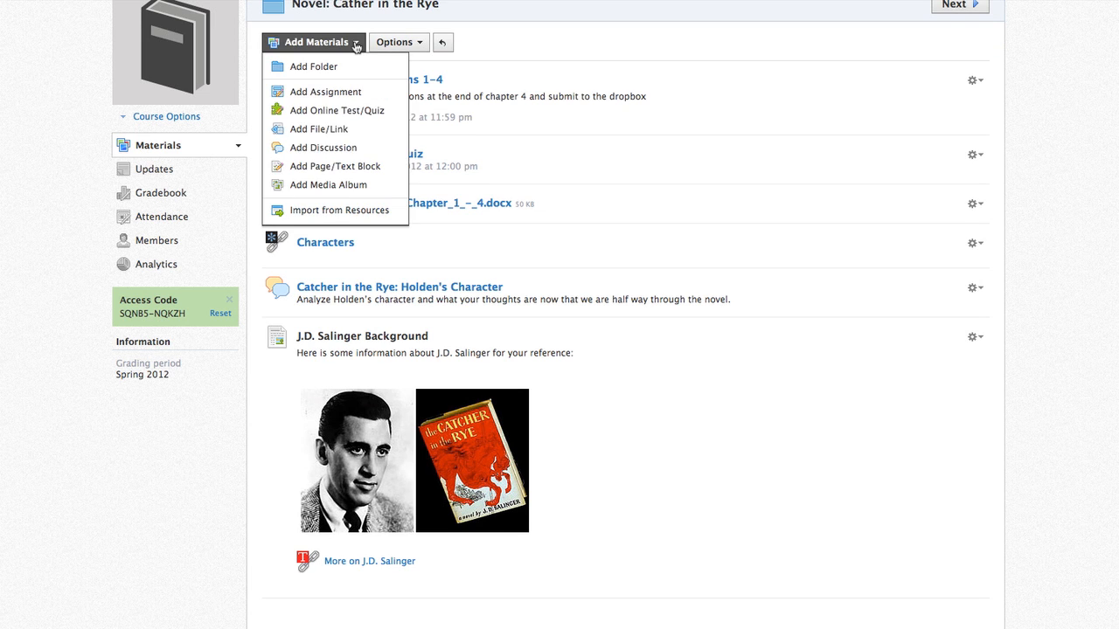
left_click(373, 187)
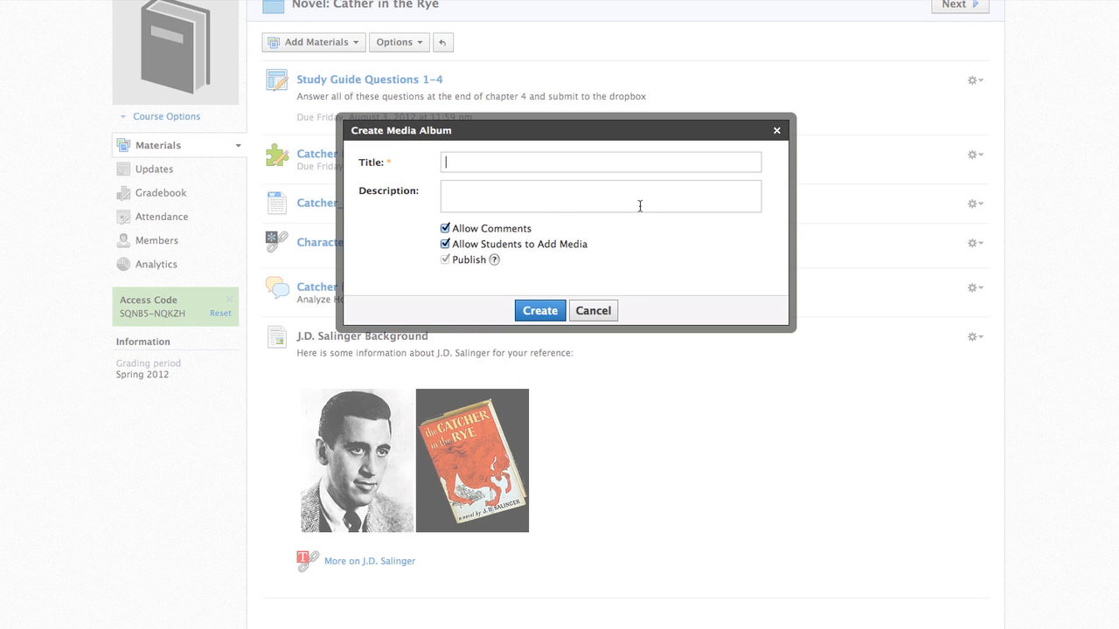
type("Catcher in the Rye")
left_click(540, 312)
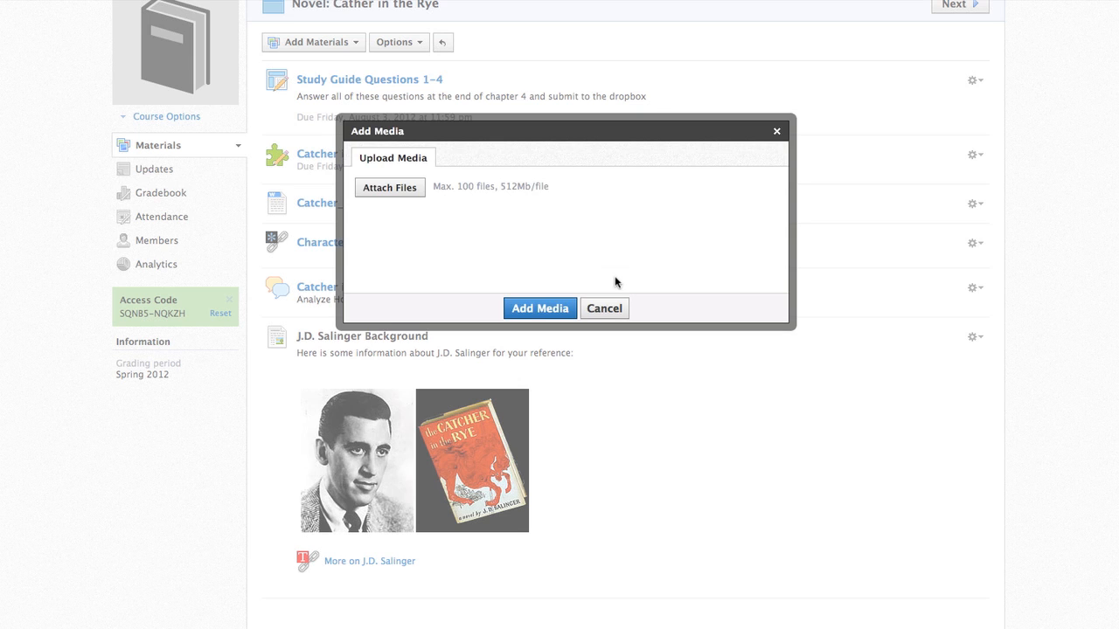
- Upload Screen_Shot.png from the Desktop into the album and view it in the photo viewer
left_click(375, 188)
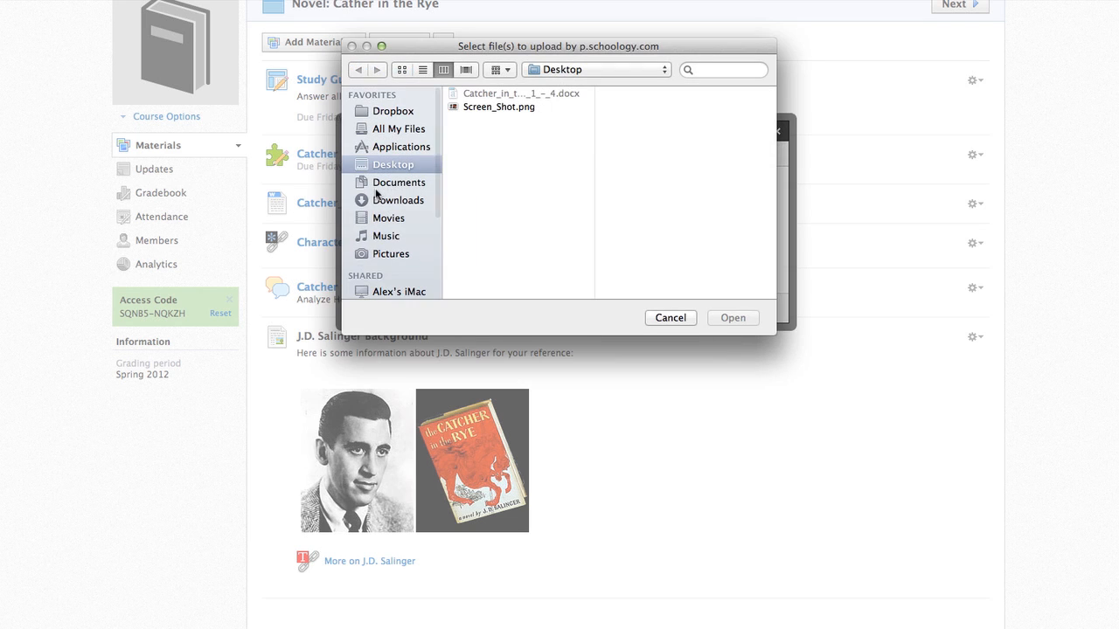
left_click(527, 110)
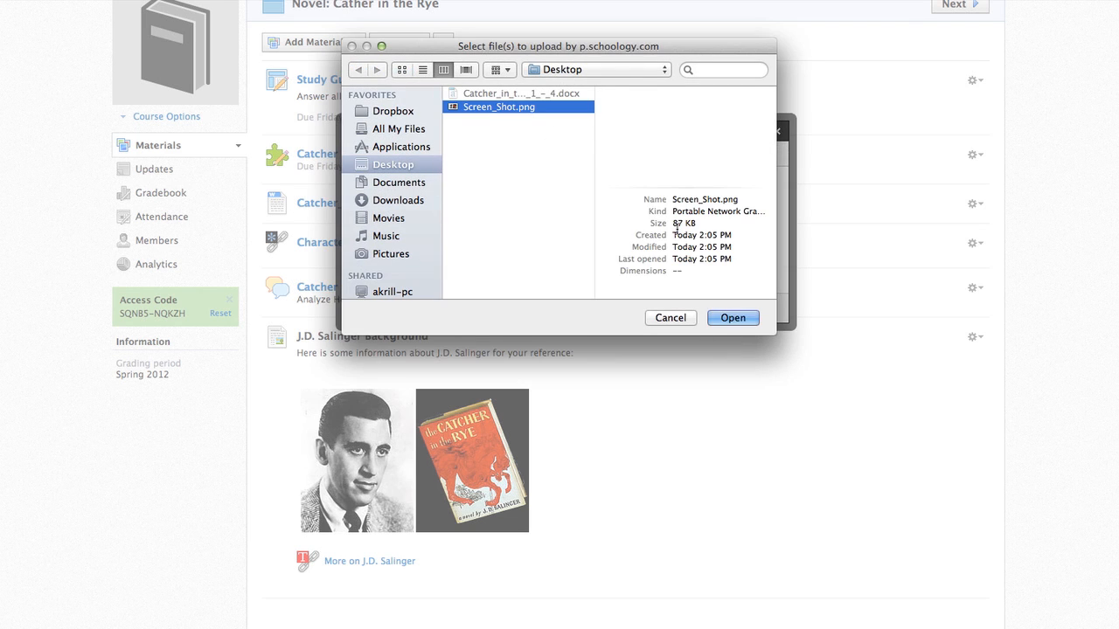
left_click(722, 318)
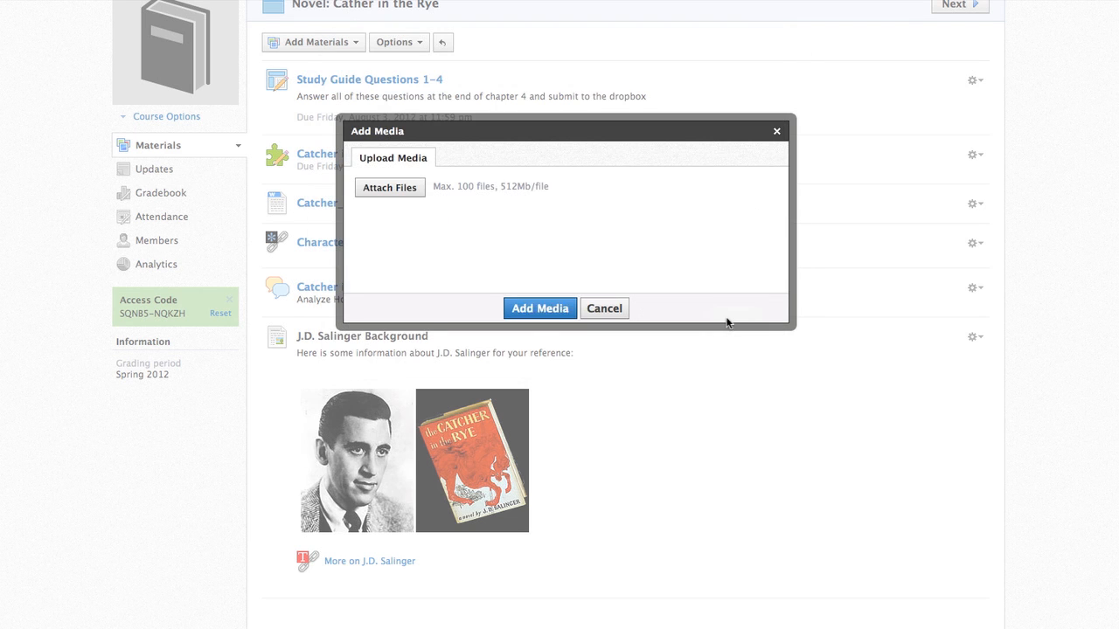
left_click(534, 313)
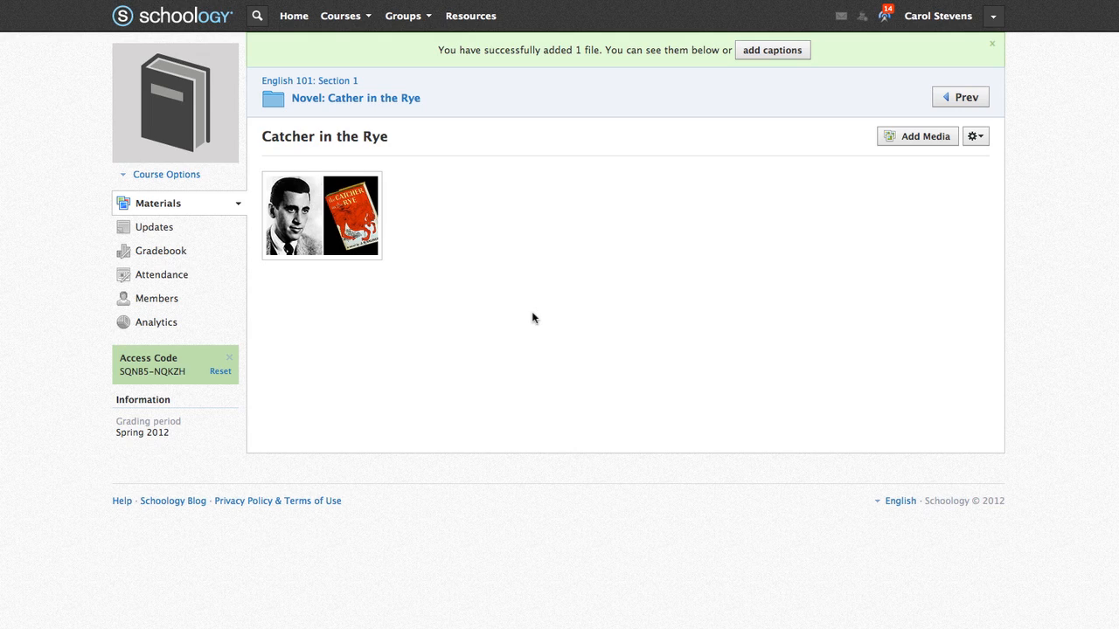
mouse_move(335, 226)
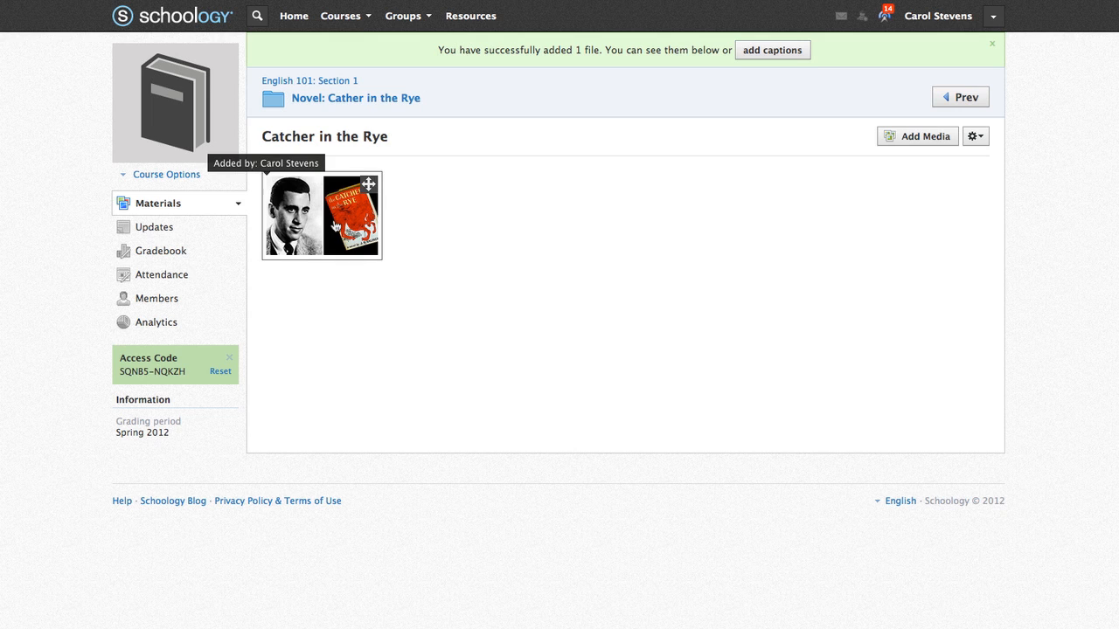
left_click(333, 224)
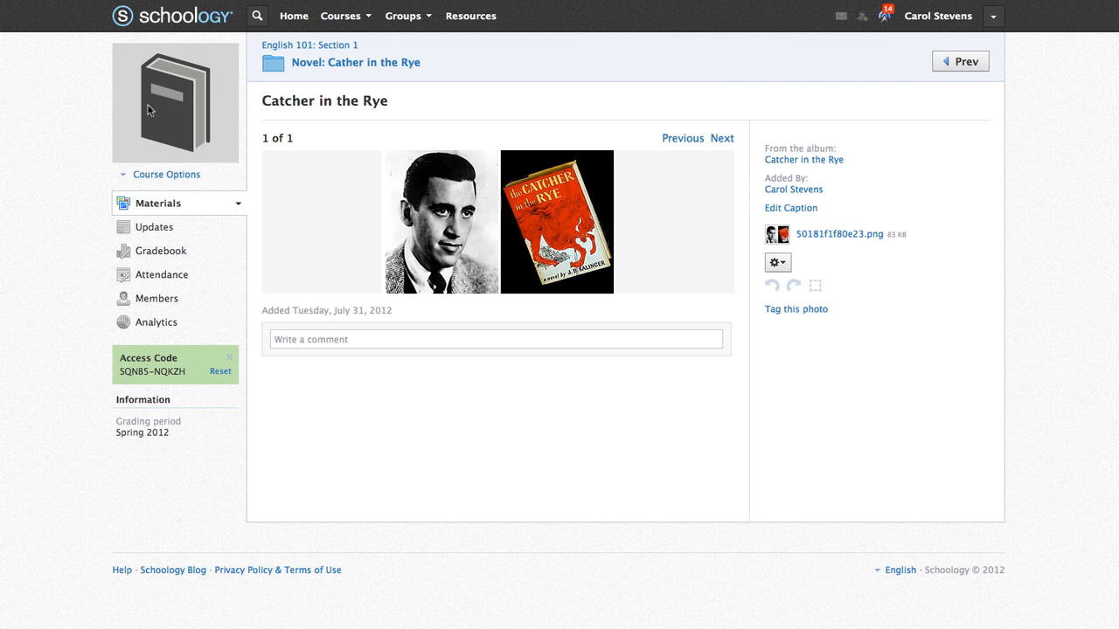
- Back in the novel folder, browse resources to the English Literature & Composition collection
left_click(380, 64)
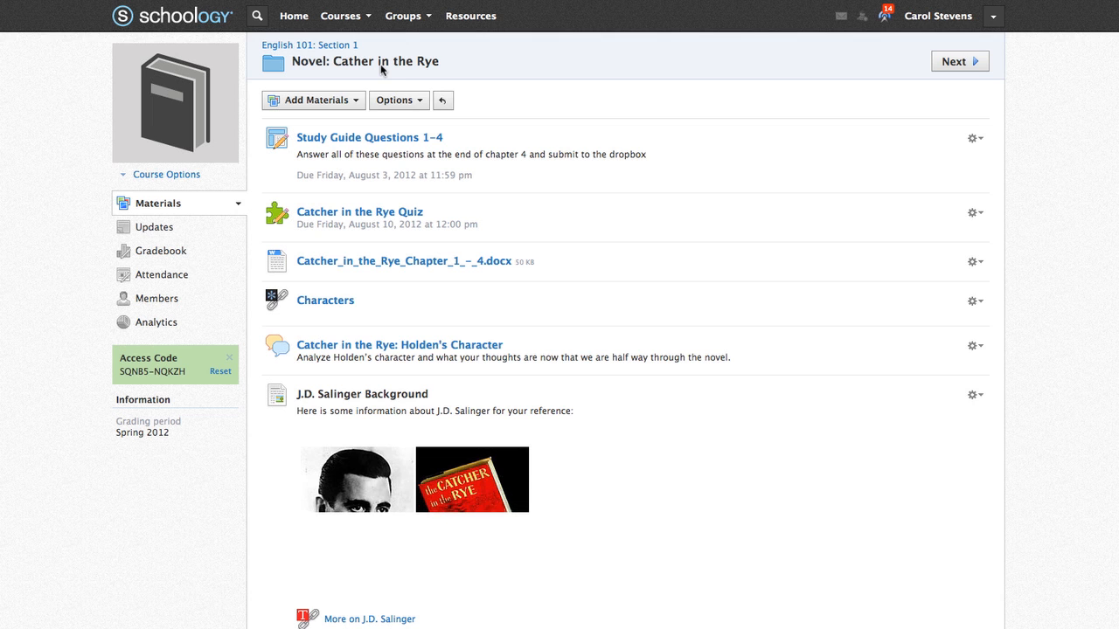
scroll(612, 437, "down", 2)
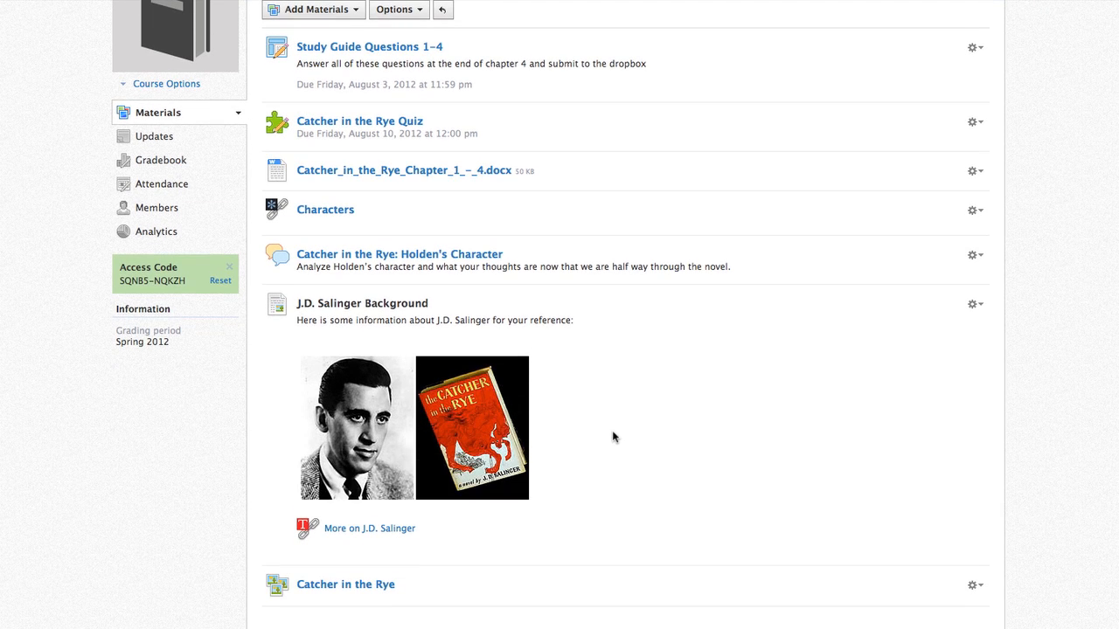
scroll(612, 437, "up", 2)
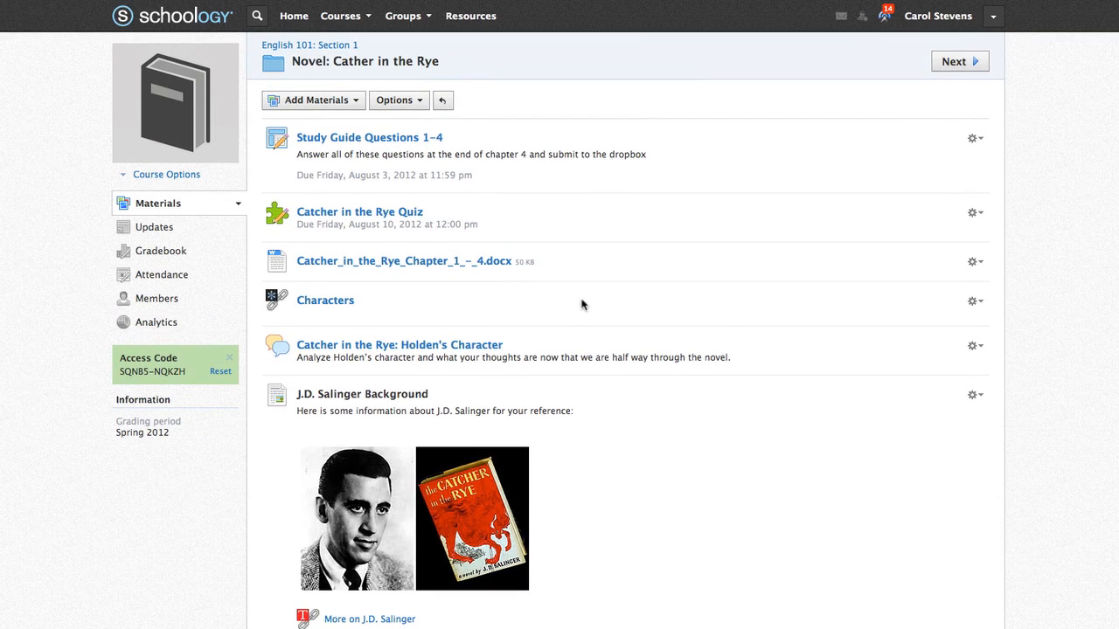
left_click(355, 101)
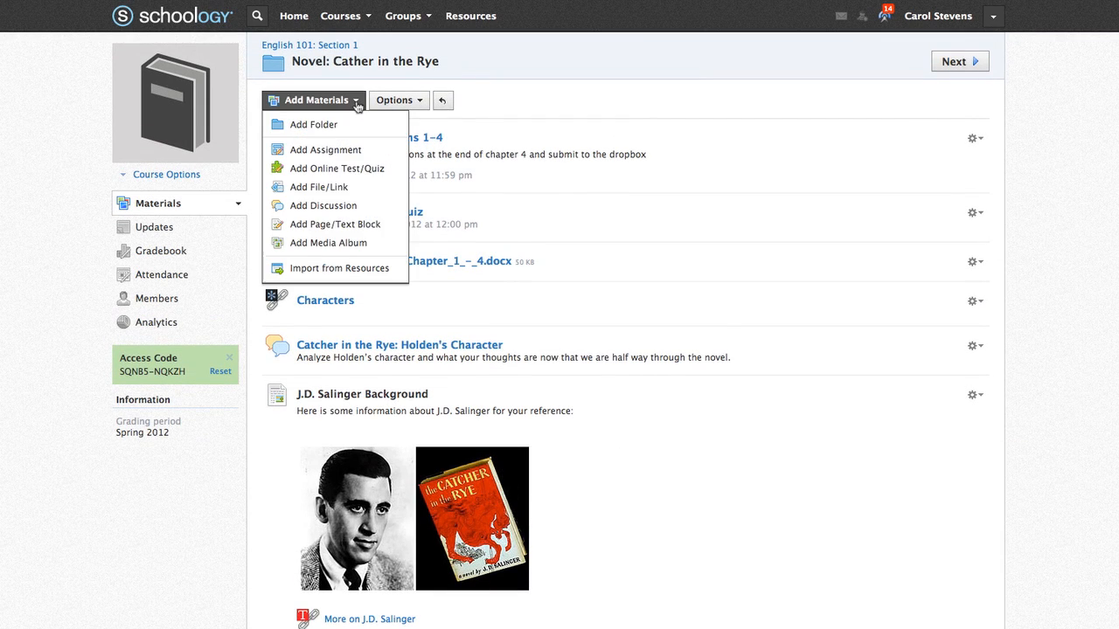
left_click(374, 269)
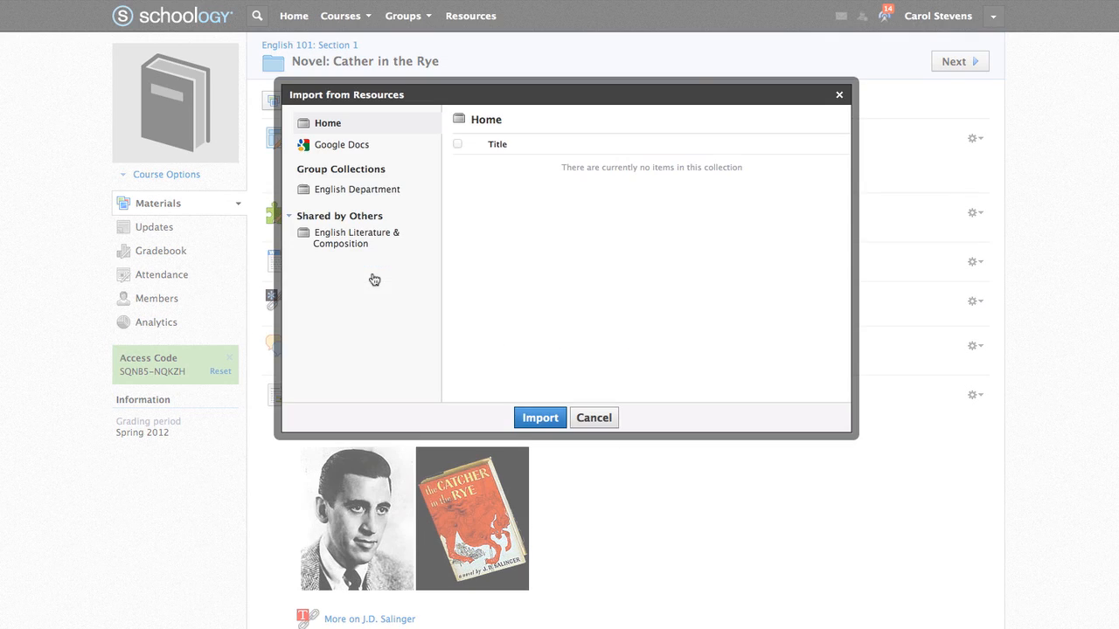
left_click(371, 199)
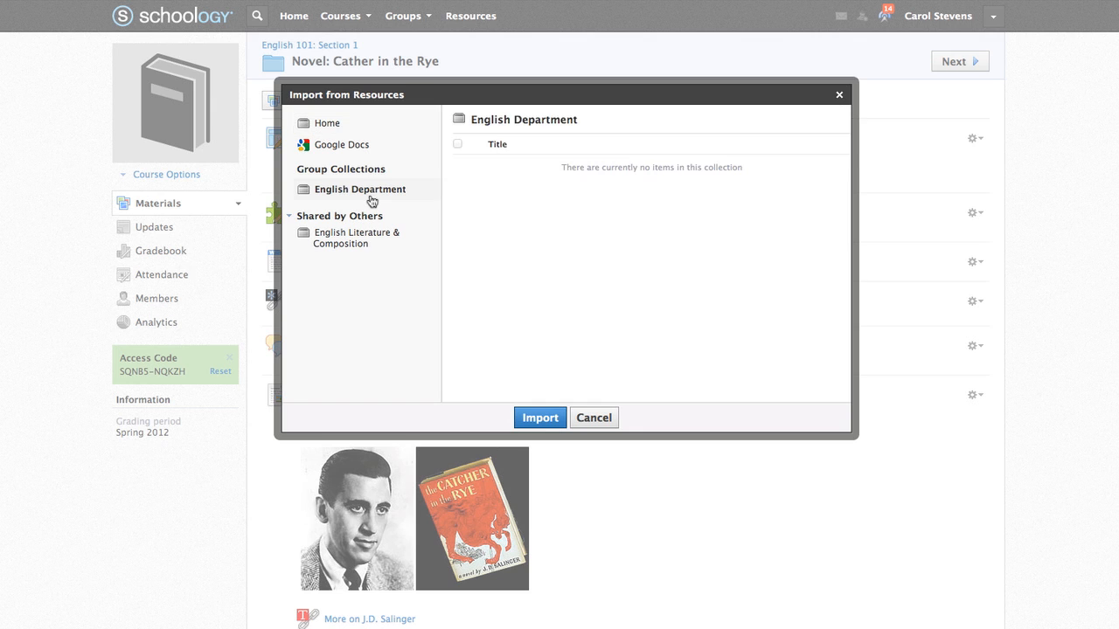
left_click(354, 244)
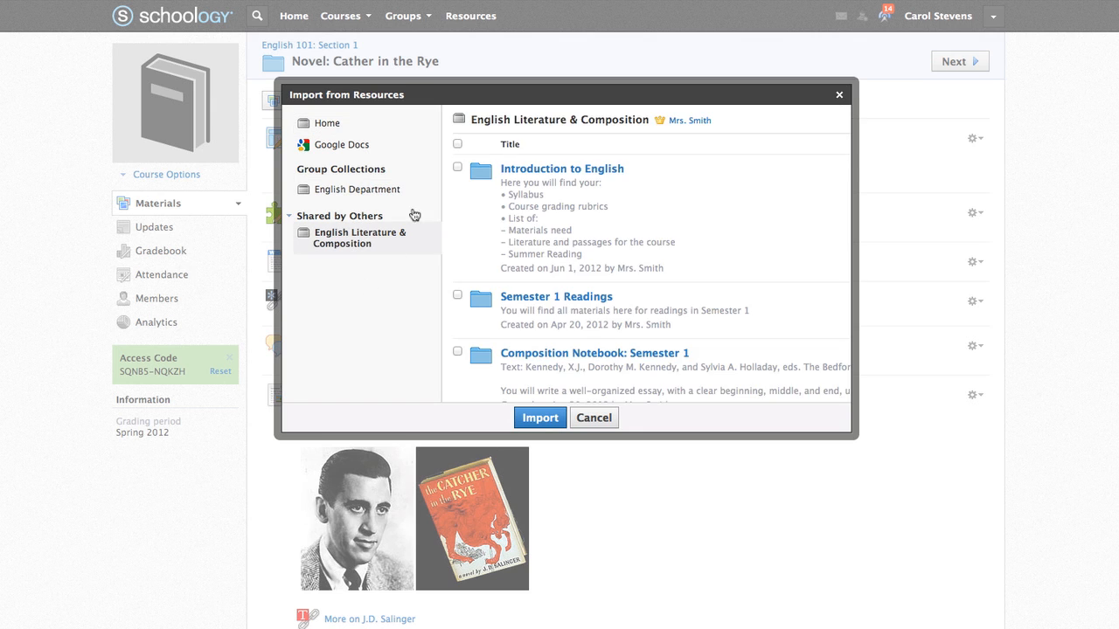
- Import only the Introduction to English folder into the novel folder
left_click(456, 144)
left_click(456, 144)
left_click(457, 168)
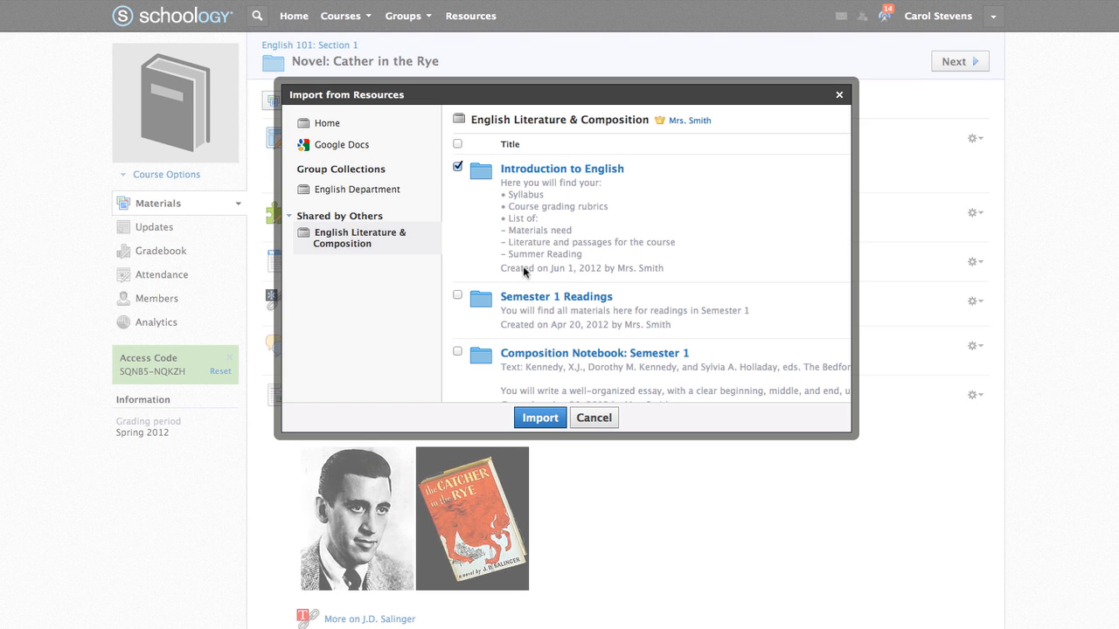
left_click(535, 417)
left_click(544, 320)
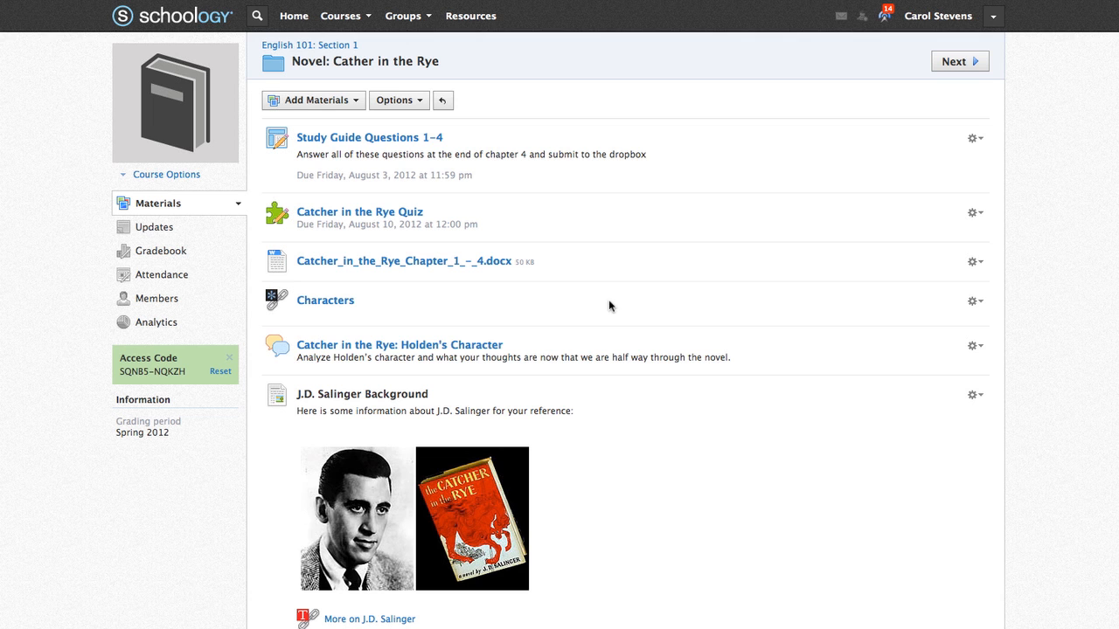
- Move the Introduction to English folder to the course top level with no parent folder
scroll(609, 305, "down", 5)
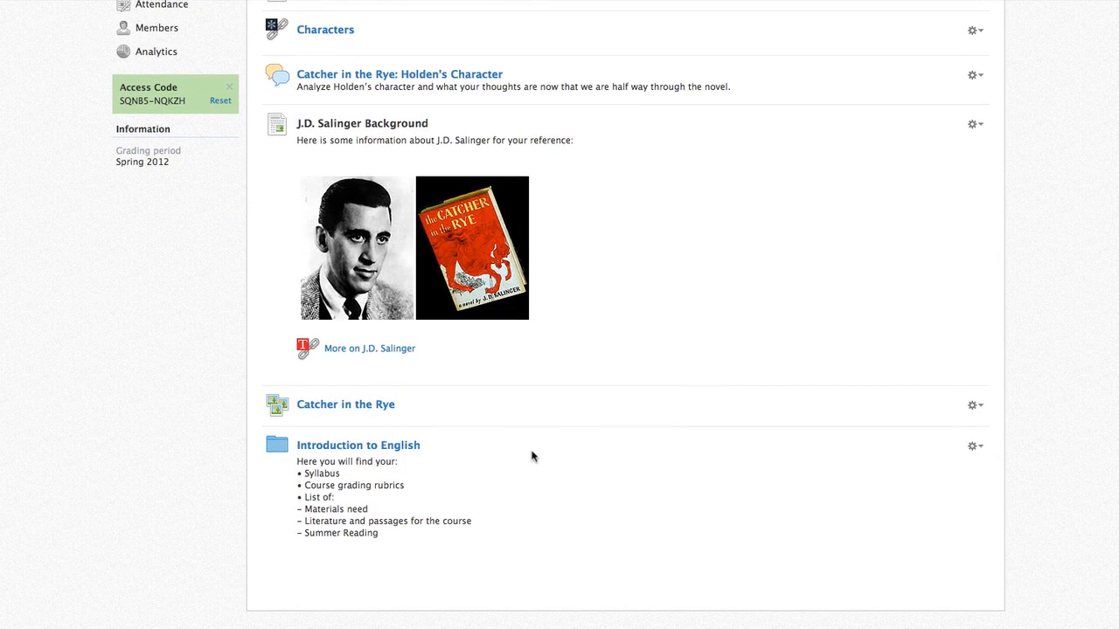
left_click(972, 448)
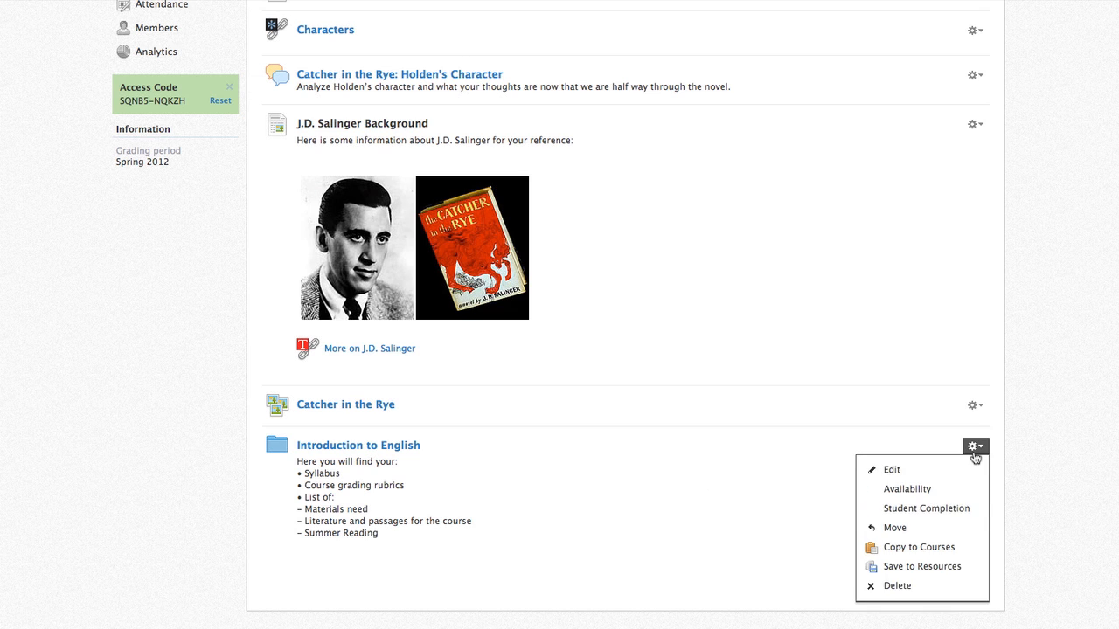
left_click(959, 528)
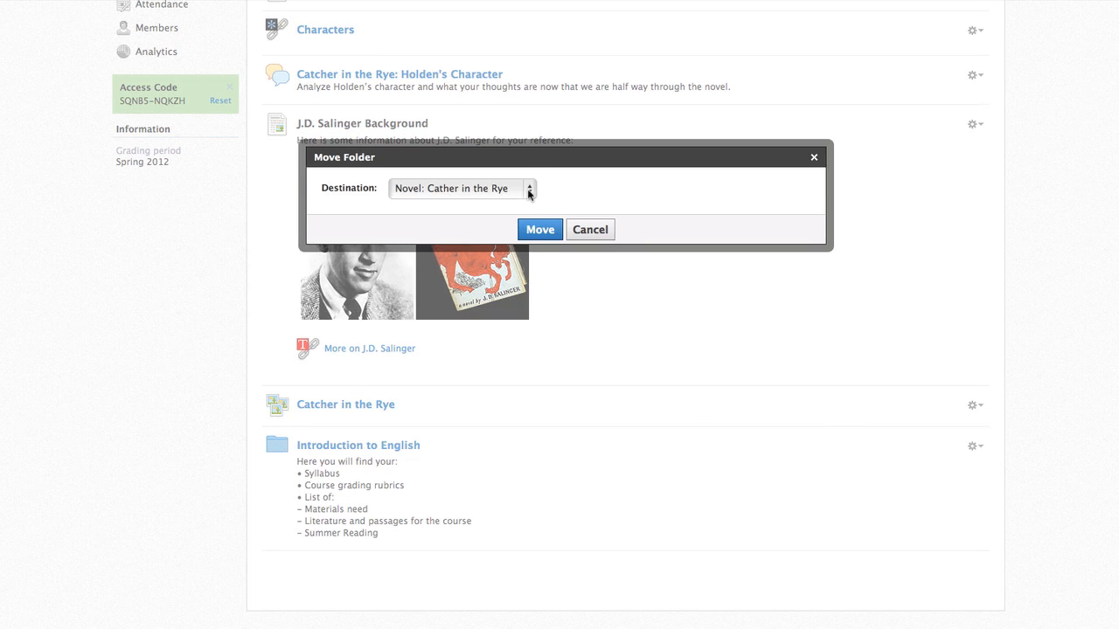
left_click(528, 193)
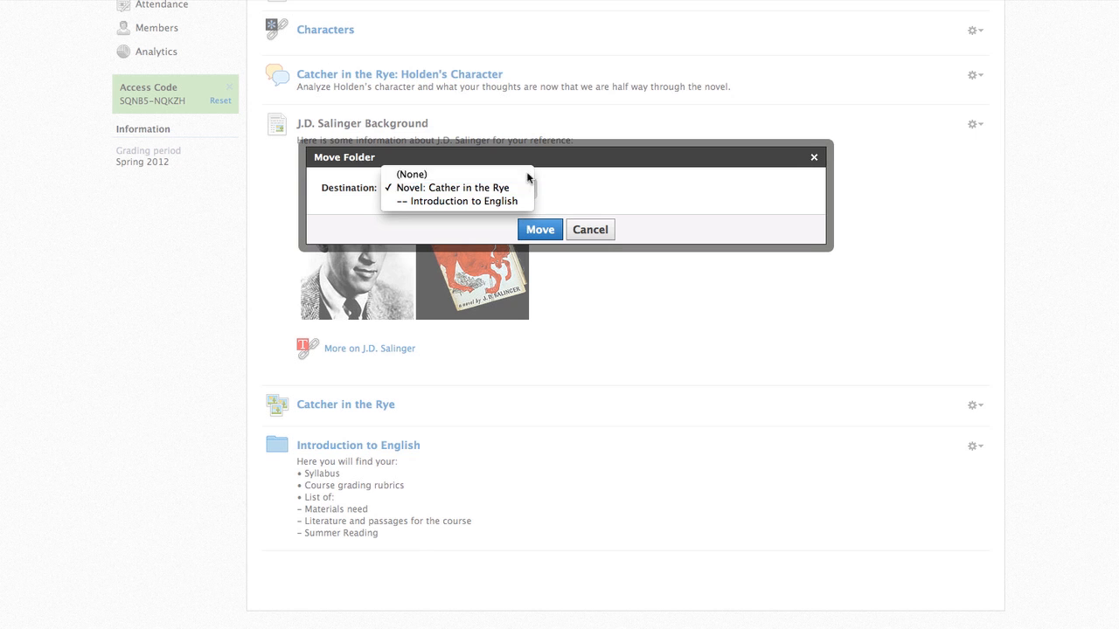
left_click(528, 176)
left_click(539, 229)
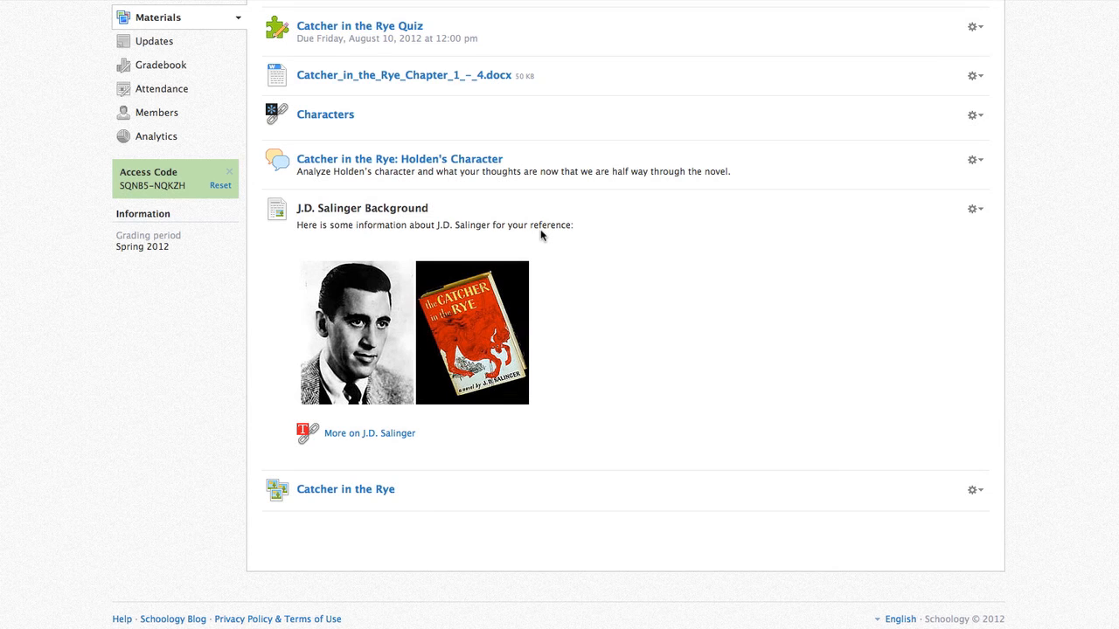
- In English 101: Section 1, reorder folders so Introduction to English sits above the Novel folder
scroll(540, 234, "up", 4)
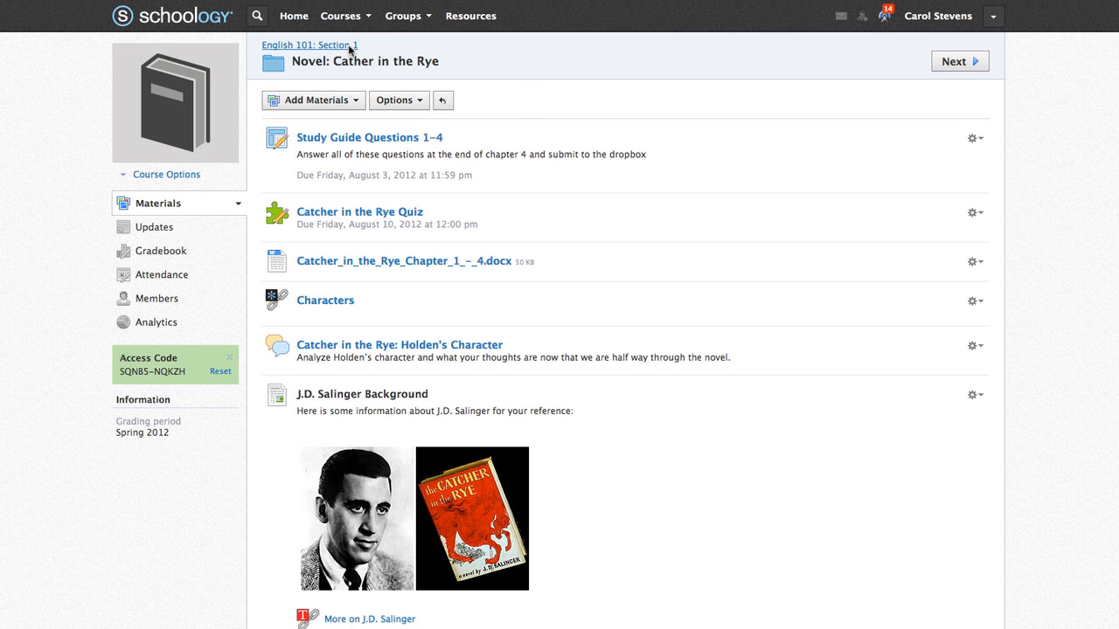
left_click(349, 48)
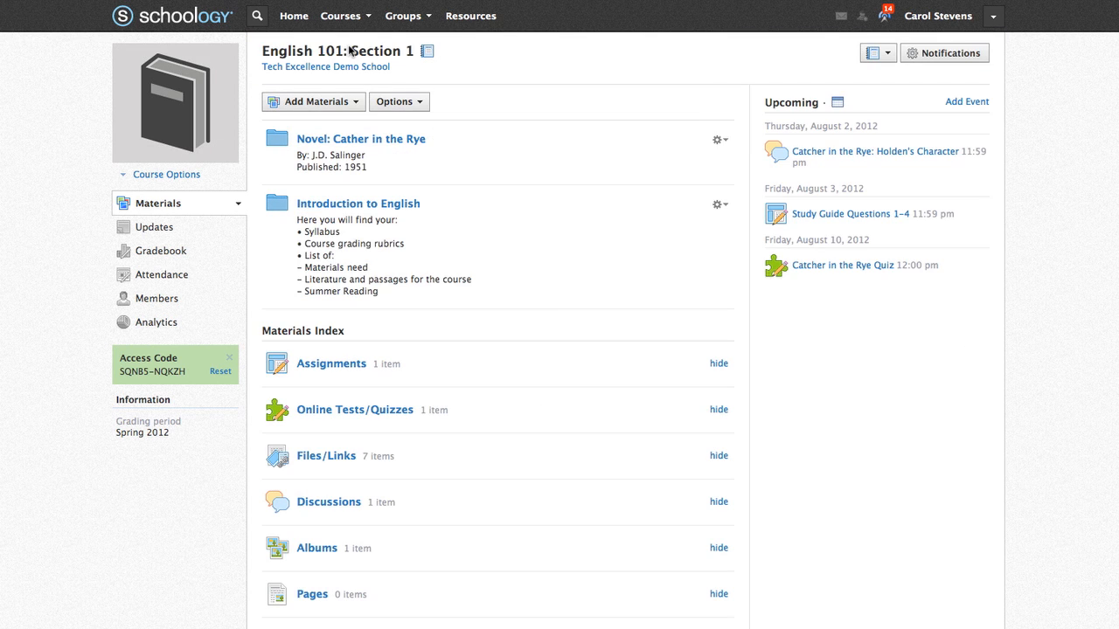
left_click(430, 103)
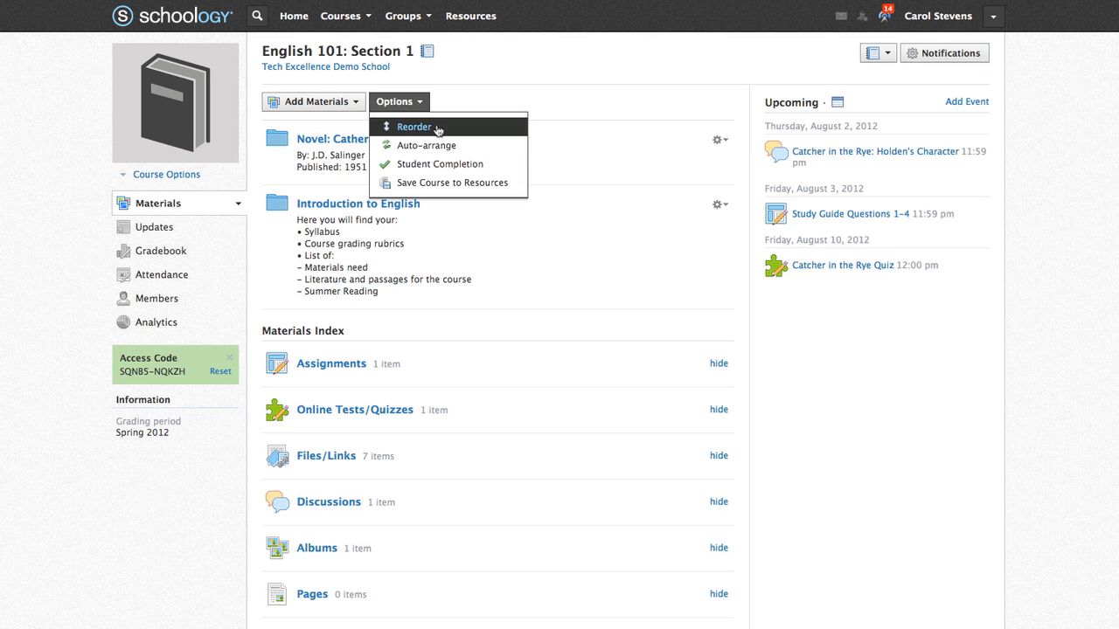
left_click(437, 127)
left_click_drag(255, 140, 261, 258)
left_click(467, 328)
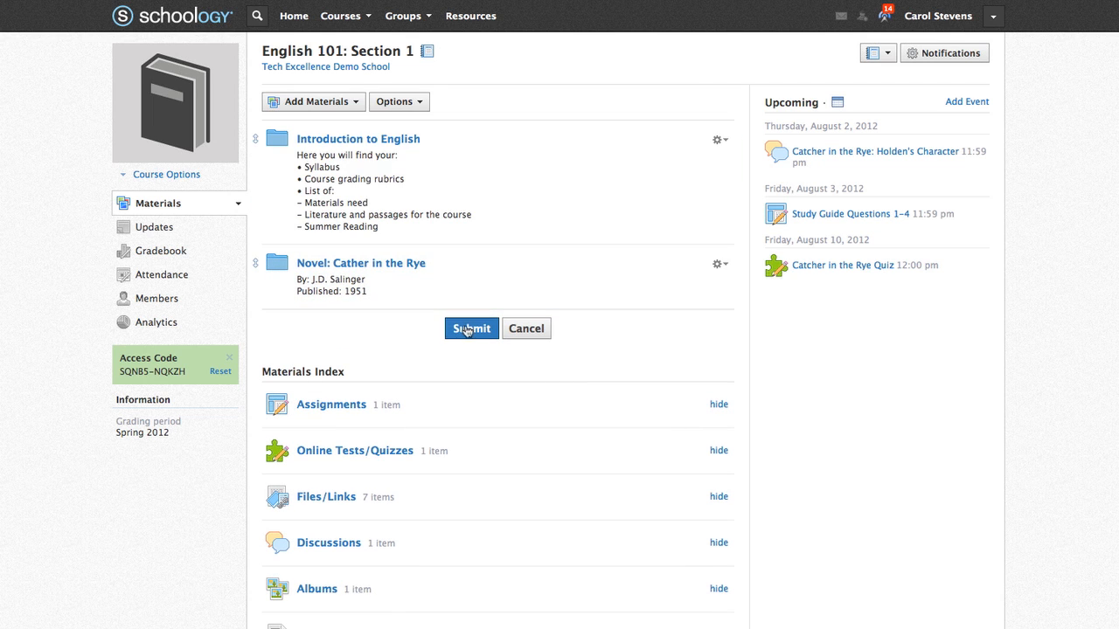